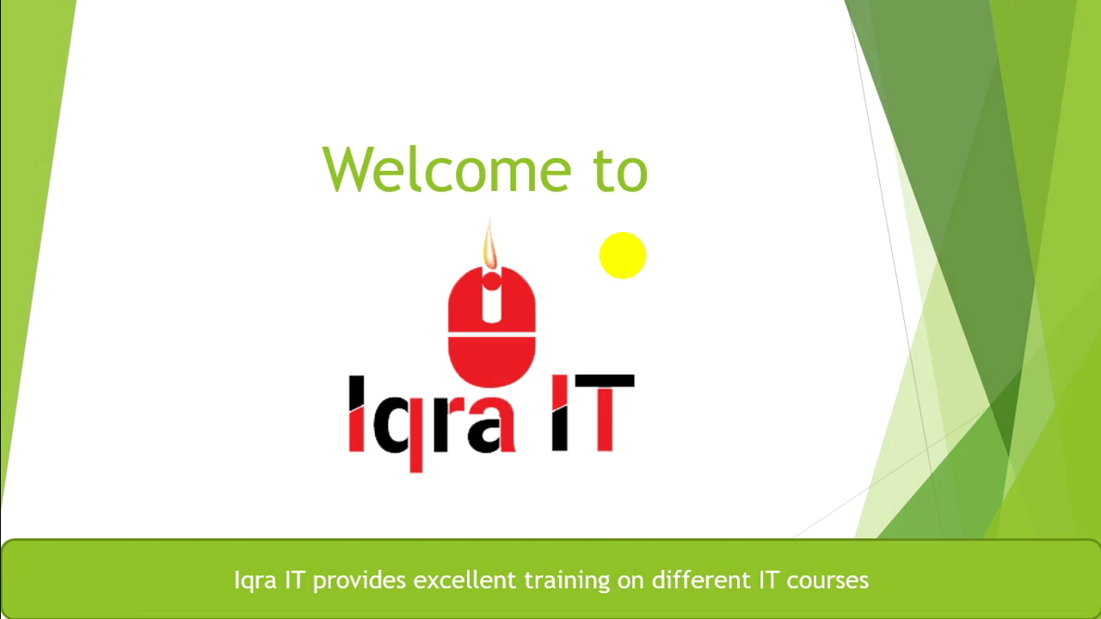
- Advance through Our Courses, Computer Office Application, Graphics Design and Web Design to Thank You, then exit the slideshow
{"action": "left_click", "coordinate": [623, 256]}
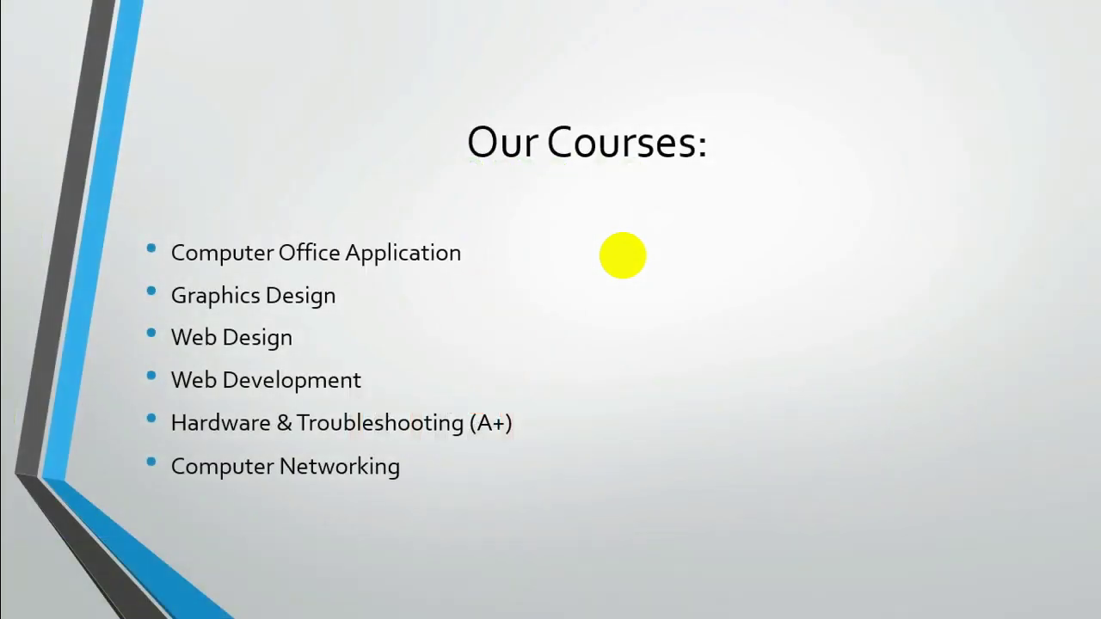
{"action": "left_click", "coordinate": [623, 256]}
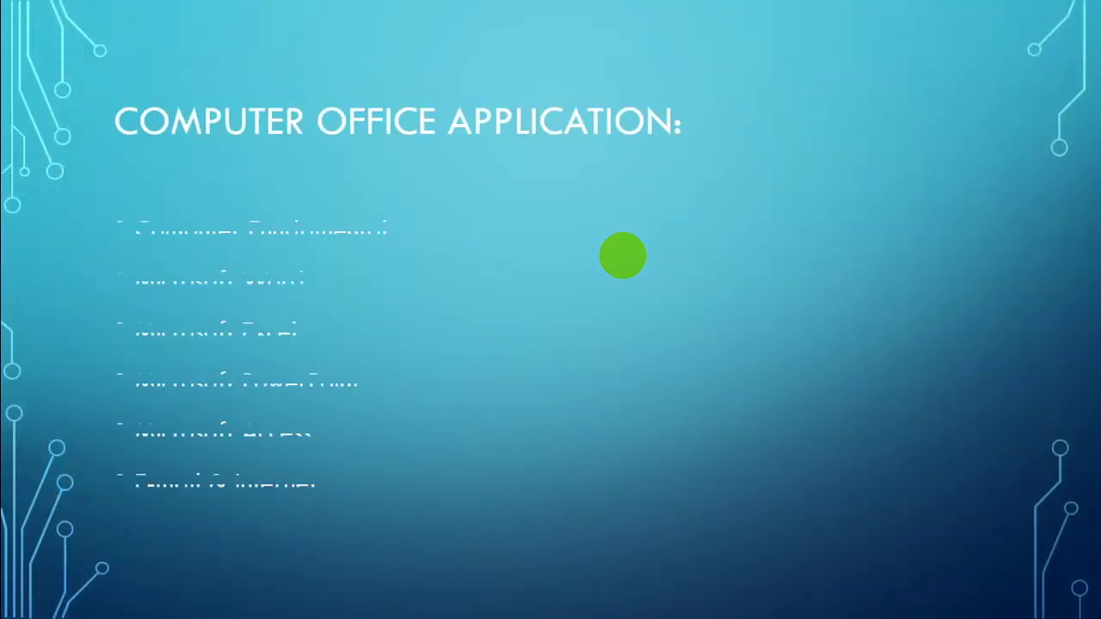
{"action": "left_click", "coordinate": [623, 256]}
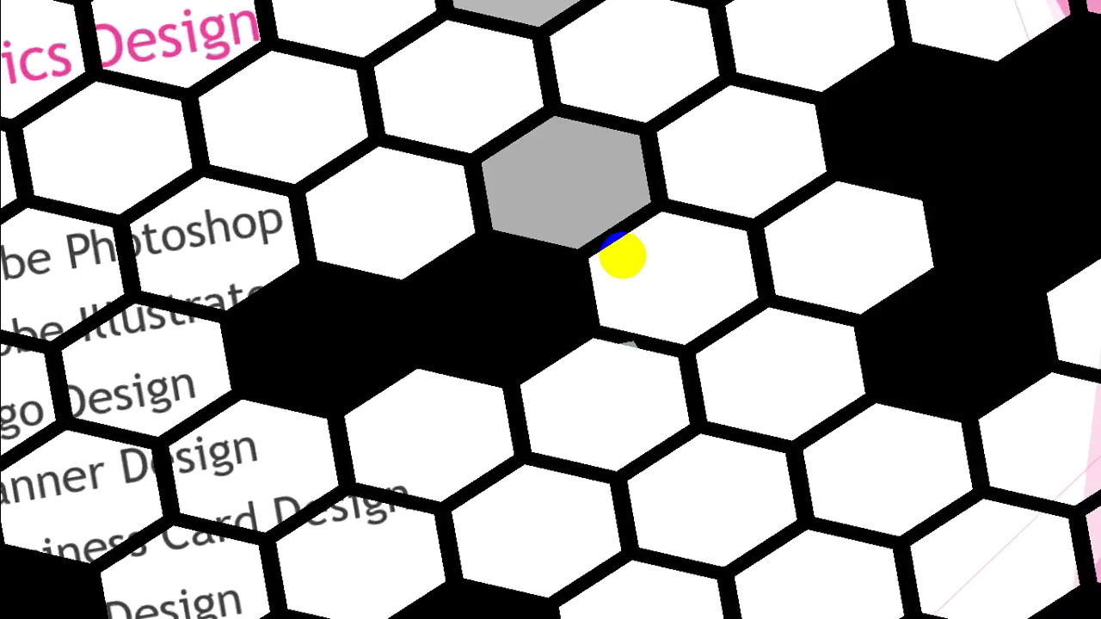
{"action": "left_click", "coordinate": [623, 257]}
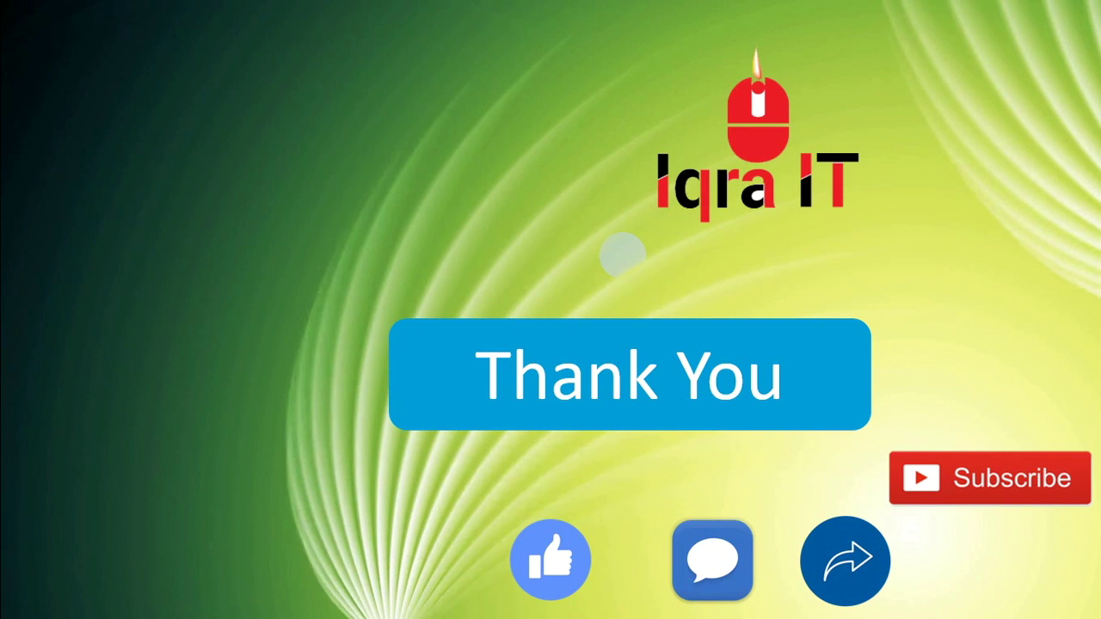
{"action": "key", "text": "Escape"}
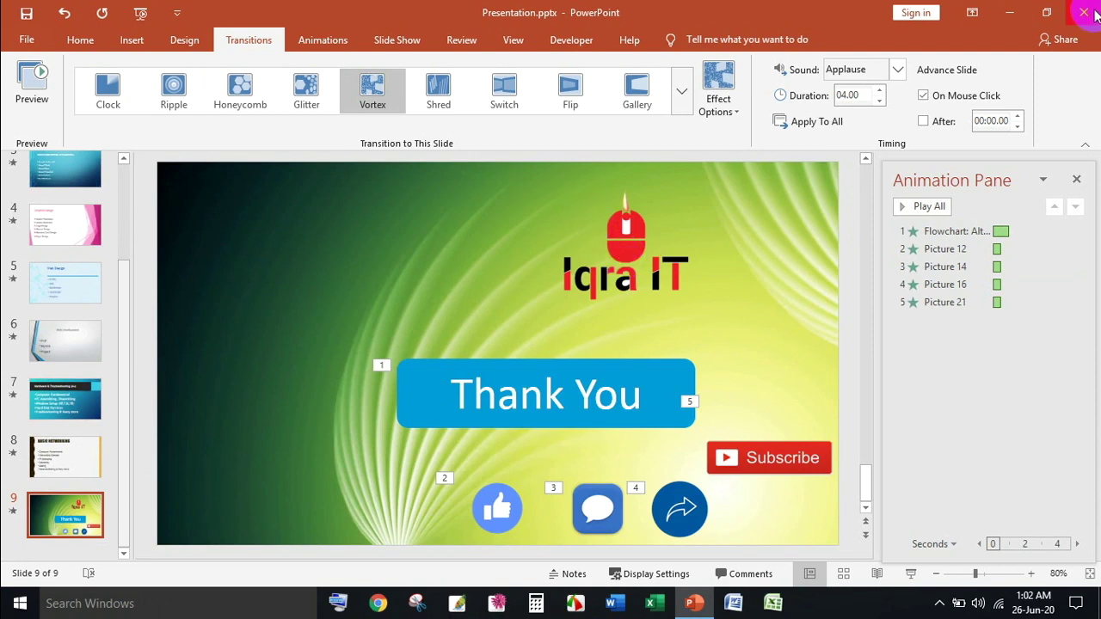
- Save Presentation.pptx, close PowerPoint, and relaunch it from the taskbar
{"action": "left_click", "coordinate": [26, 13]}
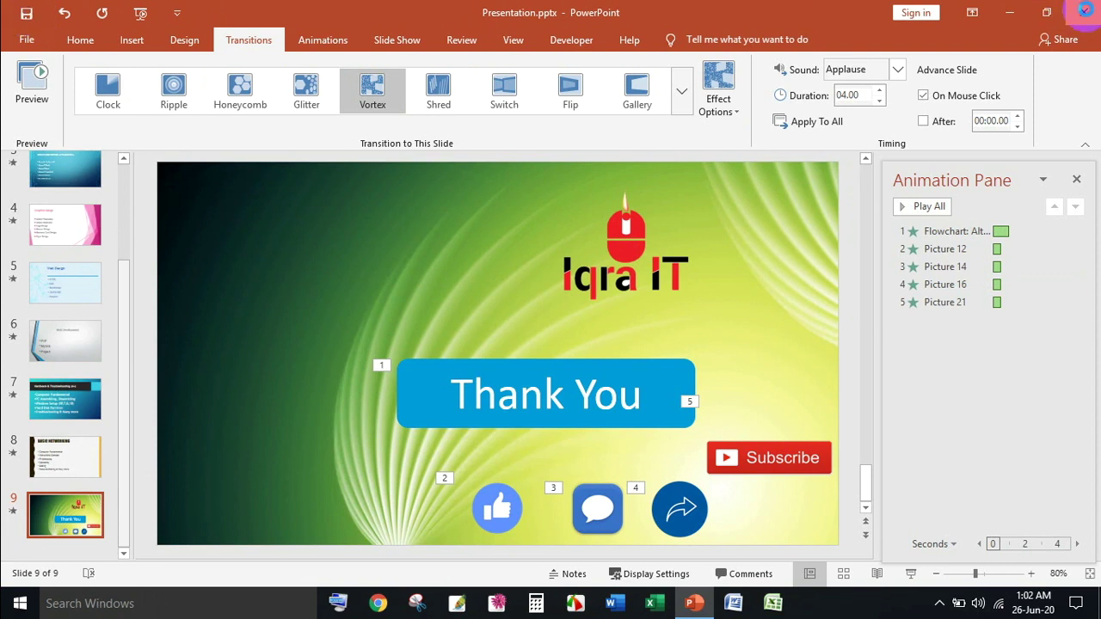
{"action": "left_click", "coordinate": [1084, 12]}
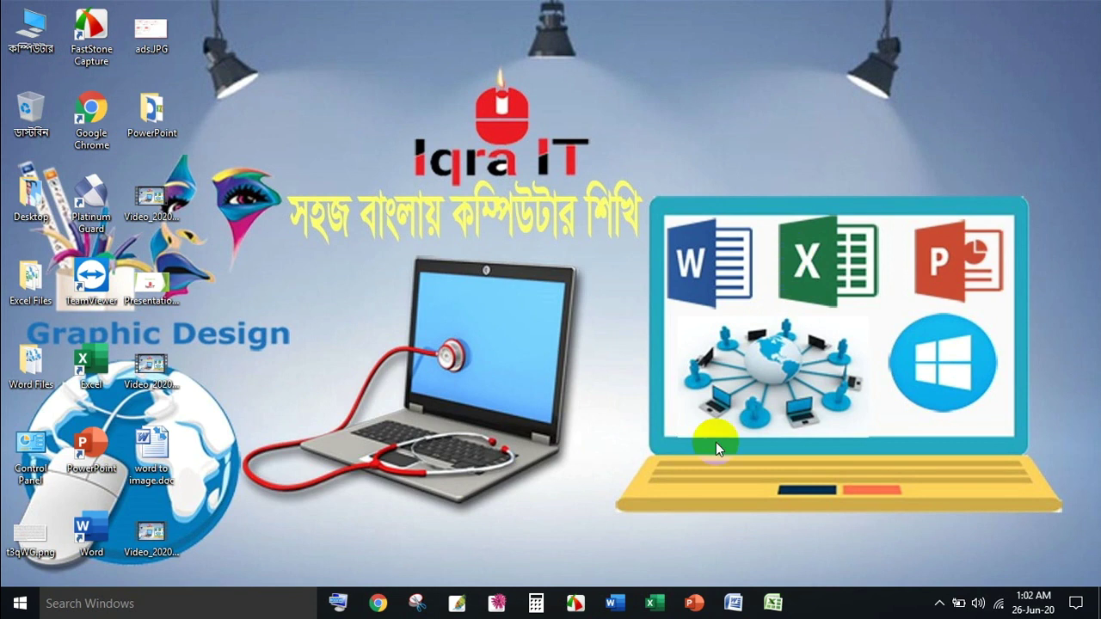
{"action": "left_click", "coordinate": [695, 605]}
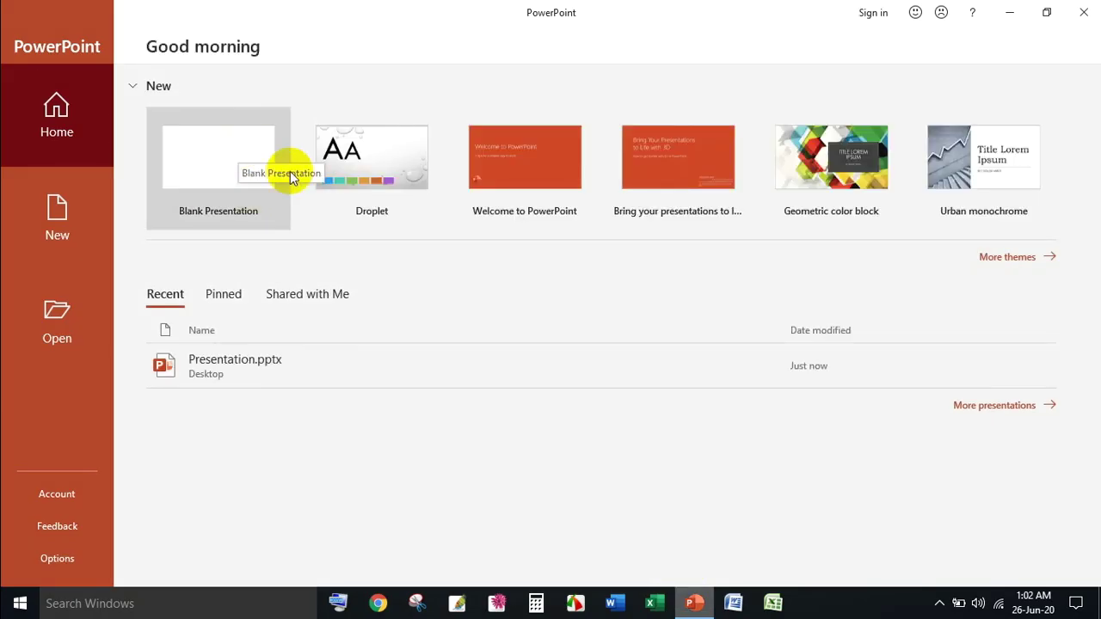
- Create a blank presentation, leave its title slide empty, and select slide 1
{"action": "left_click", "coordinate": [230, 166]}
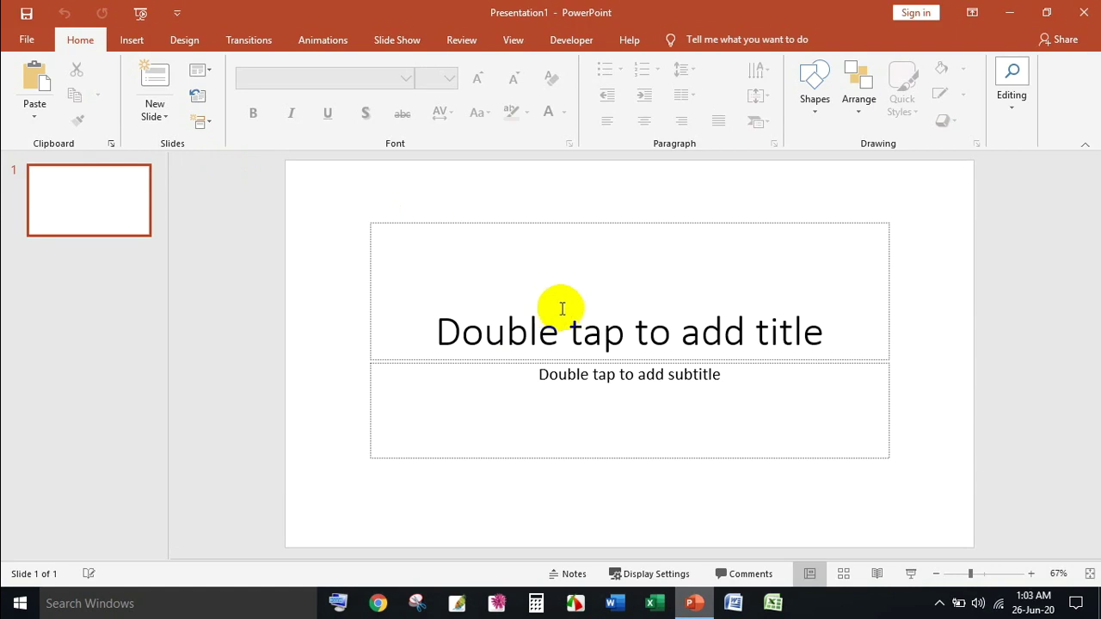
{"action": "left_click", "coordinate": [563, 302]}
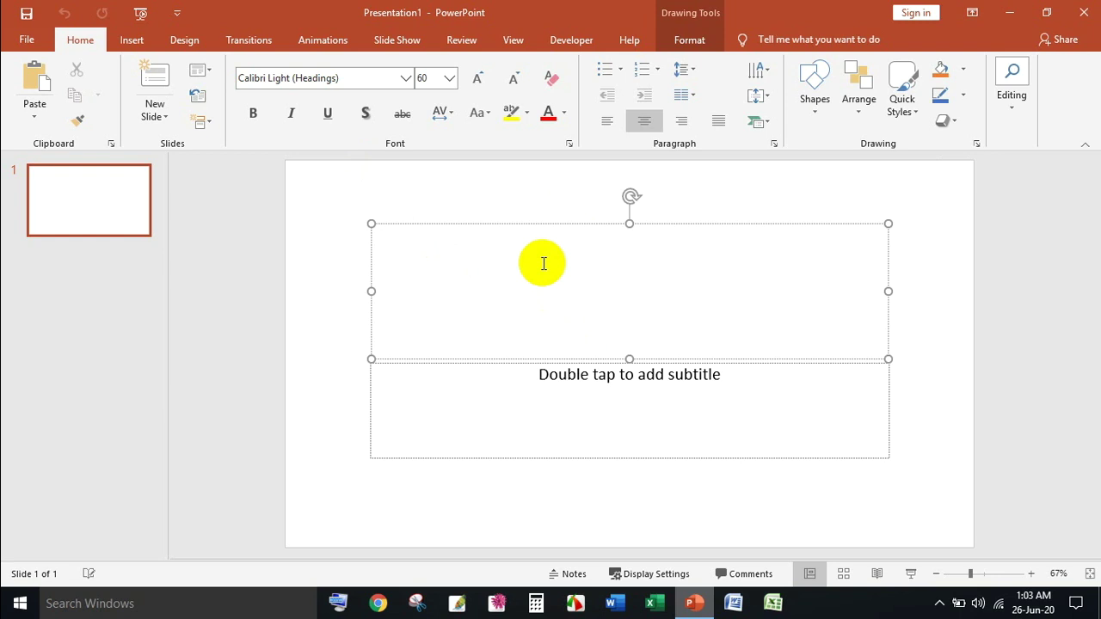
{"action": "left_click", "coordinate": [483, 206]}
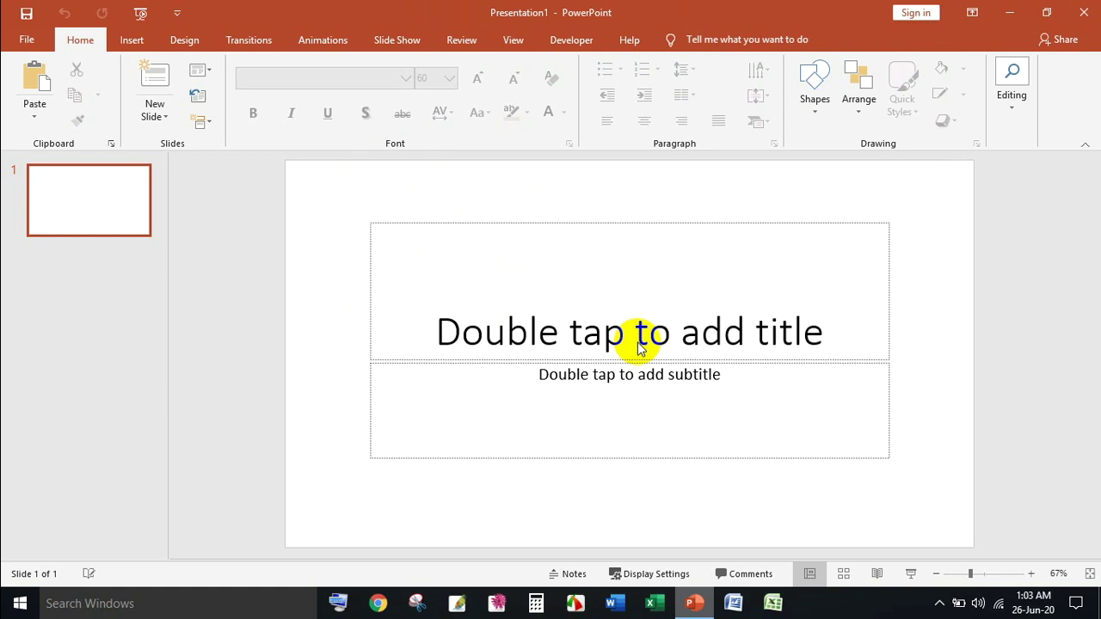
{"action": "left_click", "coordinate": [61, 194]}
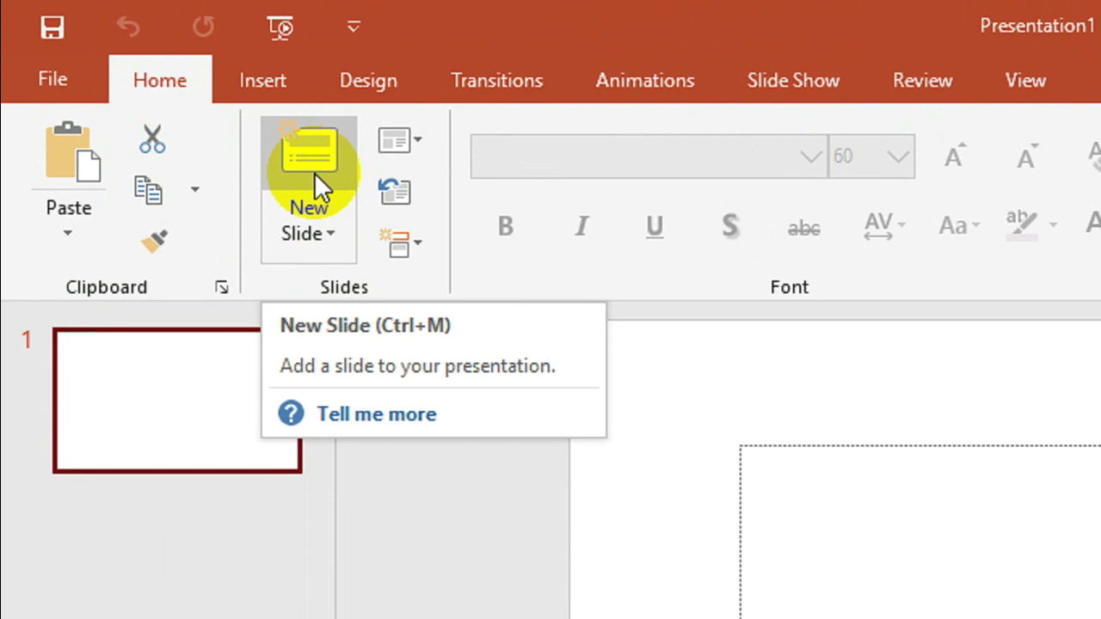
{"action": "left_click", "coordinate": [330, 226]}
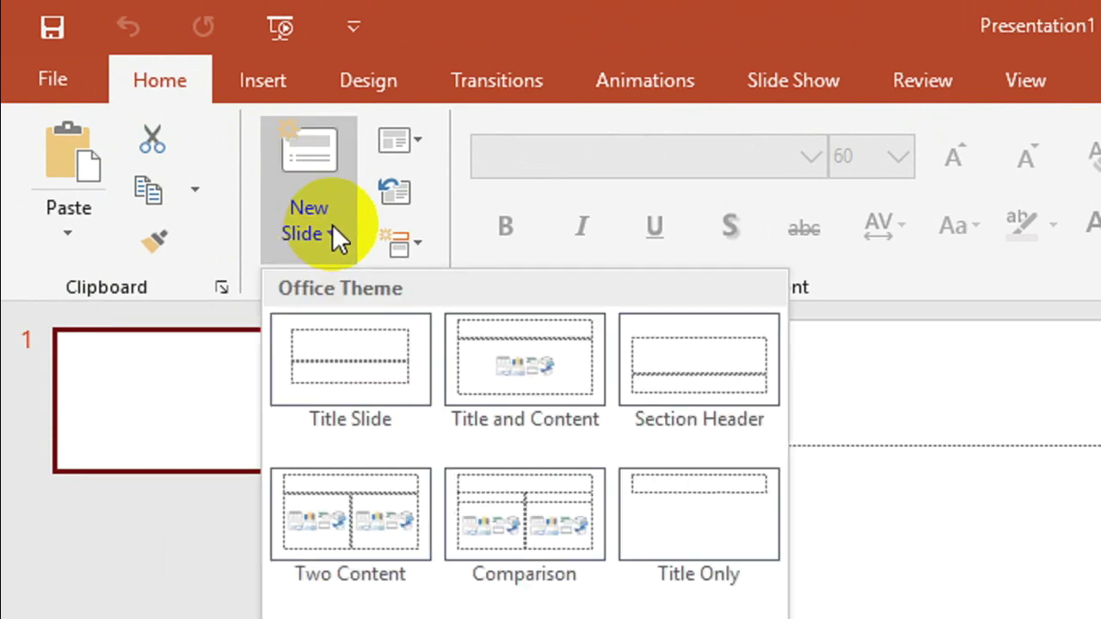
- Add a Title and Content slide and delete the original title slide
{"action": "left_click", "coordinate": [332, 223]}
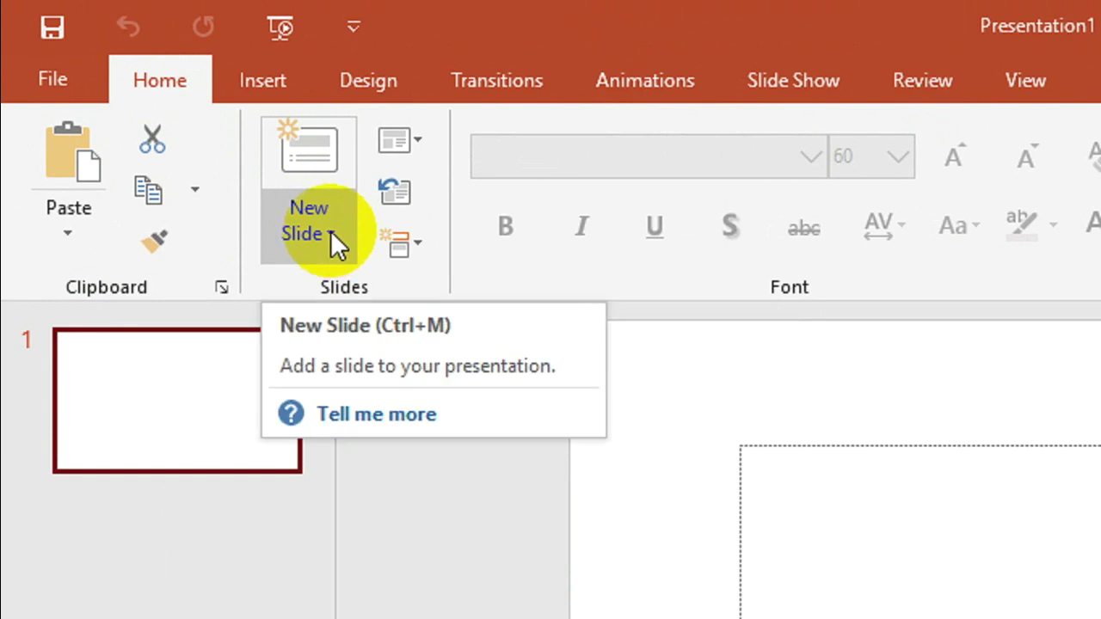
{"action": "left_click", "coordinate": [330, 232]}
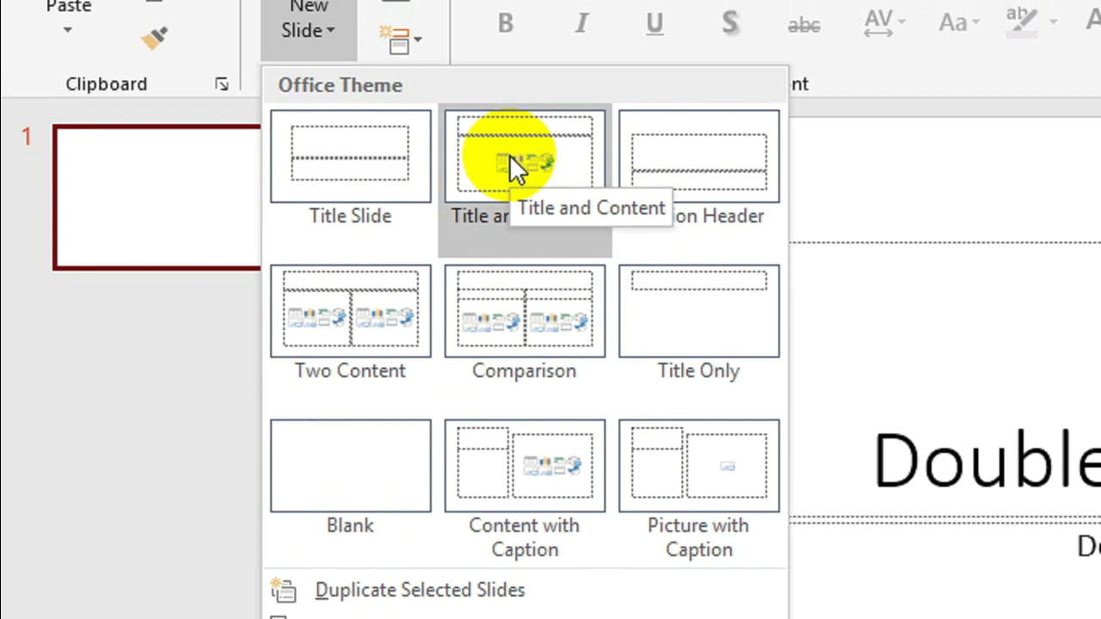
{"action": "left_click", "coordinate": [509, 155]}
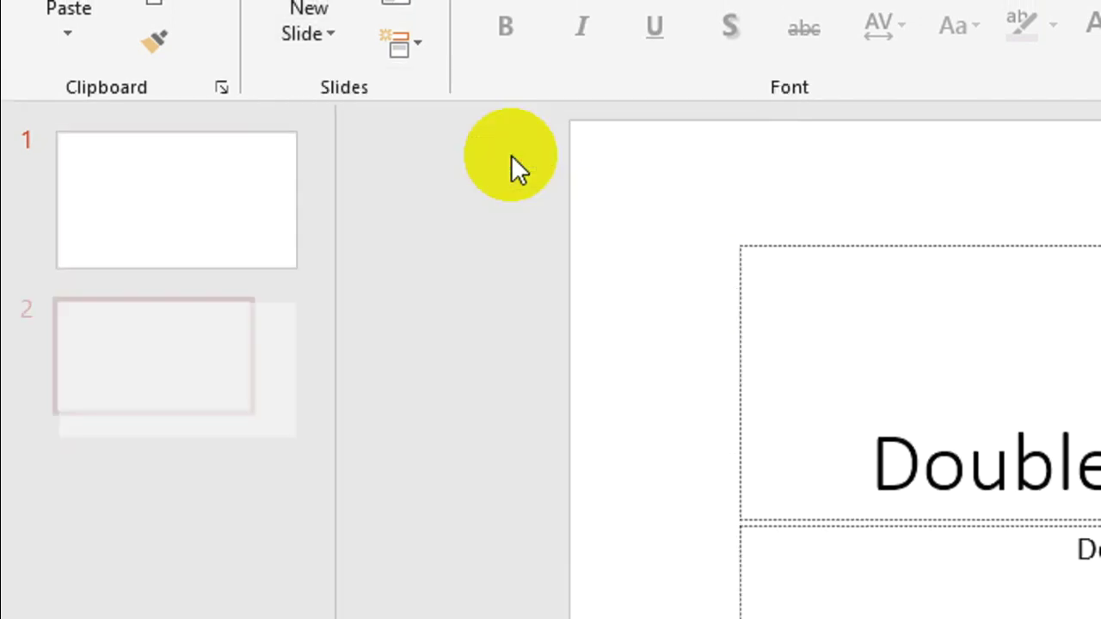
{"action": "left_click", "coordinate": [216, 201]}
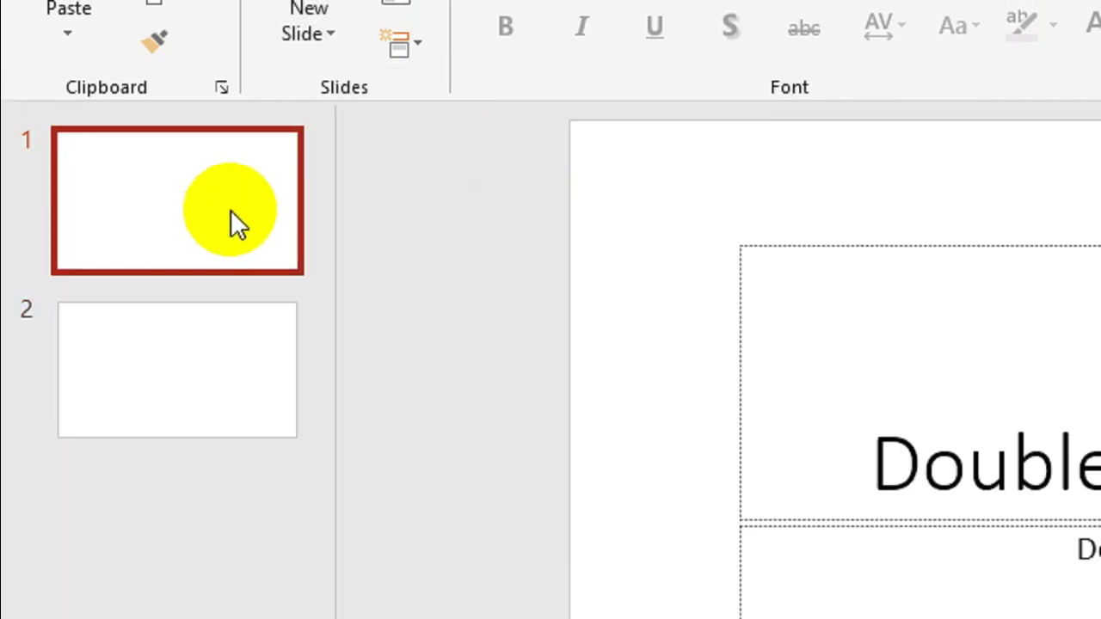
{"action": "key", "text": "Delete"}
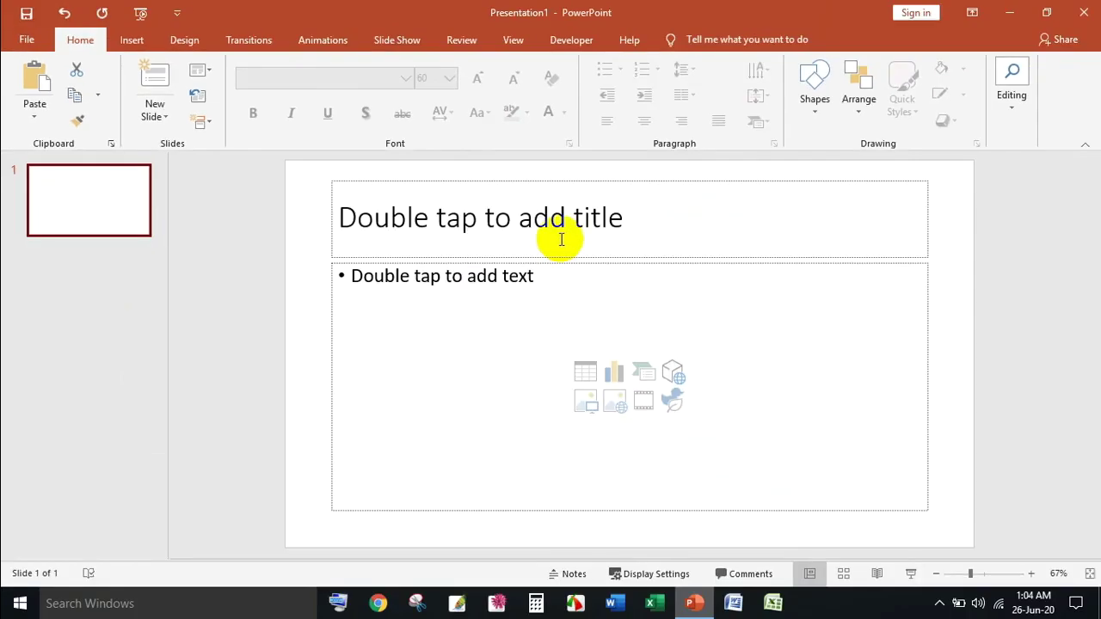
{"action": "left_click", "coordinate": [561, 239]}
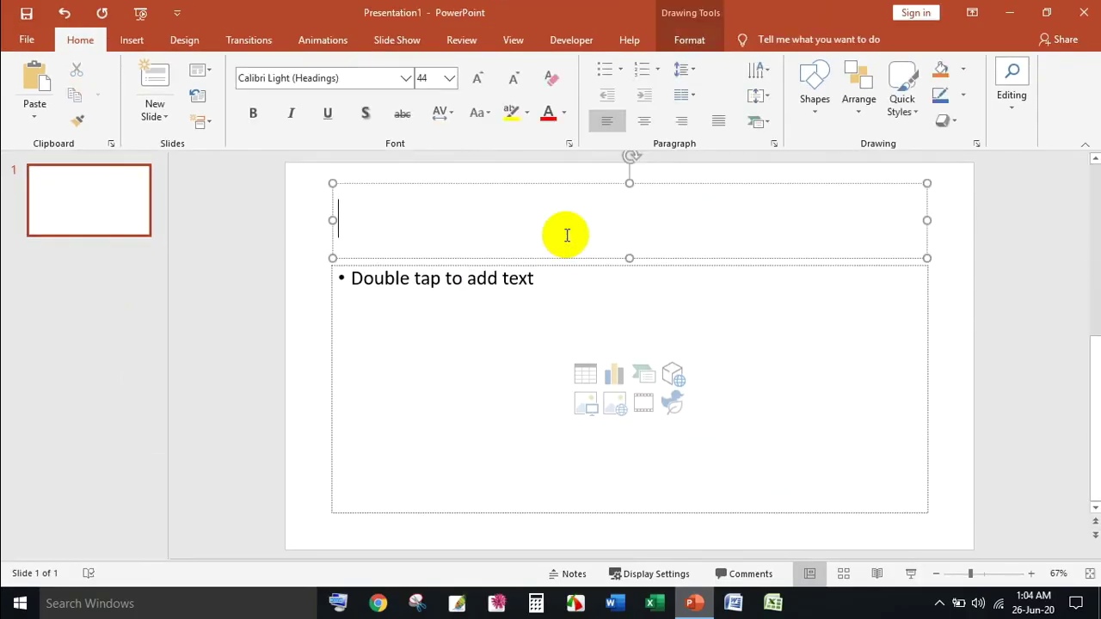
- Type the title 'Welcome to', centre it, and remove the bullet from the body placeholder
{"action": "type", "text": "Welocm"}
{"action": "key", "text": "BackSpace"}
{"action": "key", "text": "BackSpace"}
{"action": "key", "text": "BackSpace"}
{"action": "type", "text": "coome"}
{"action": "key", "text": "BackSpace"}
{"action": "key", "text": "BackSpace"}
{"action": "key", "text": "BackSpace"}
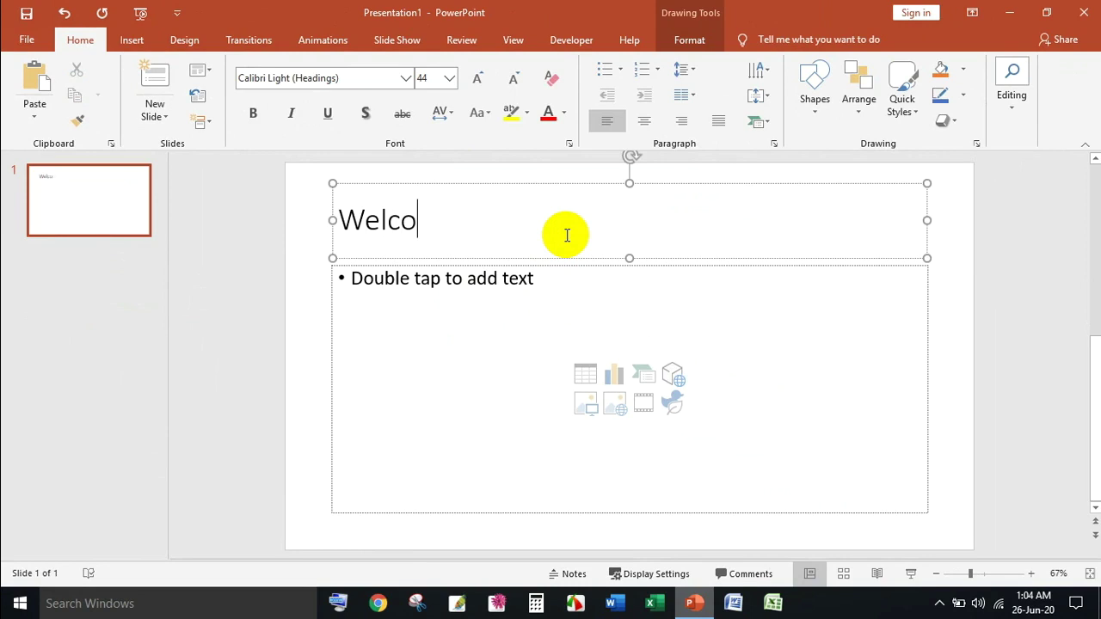
{"action": "type", "text": "me to"}
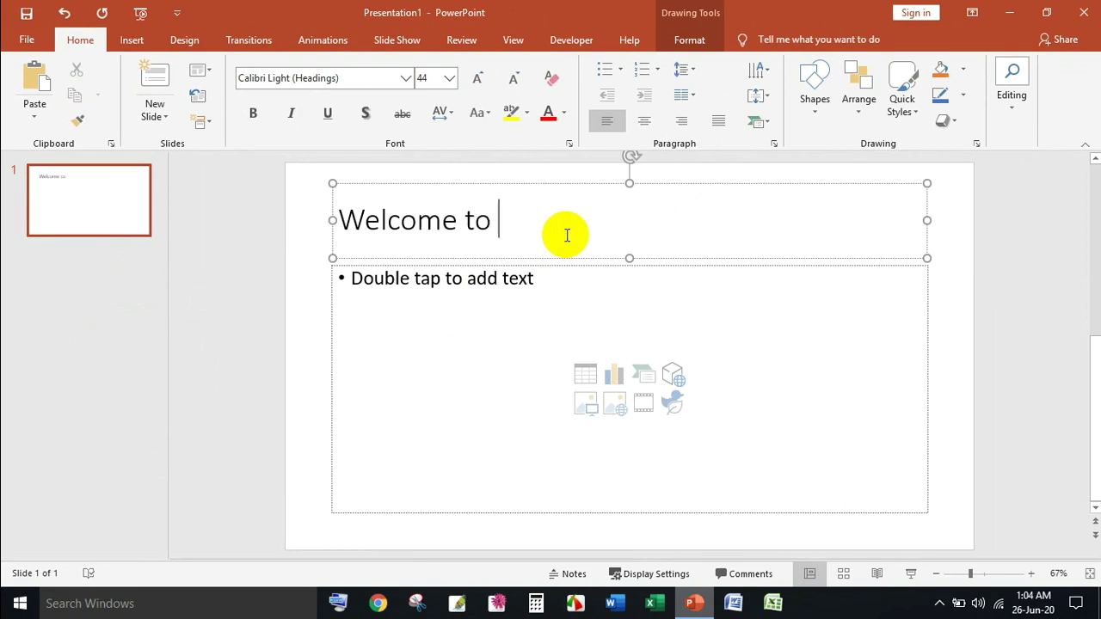
{"action": "left_click", "coordinate": [648, 124]}
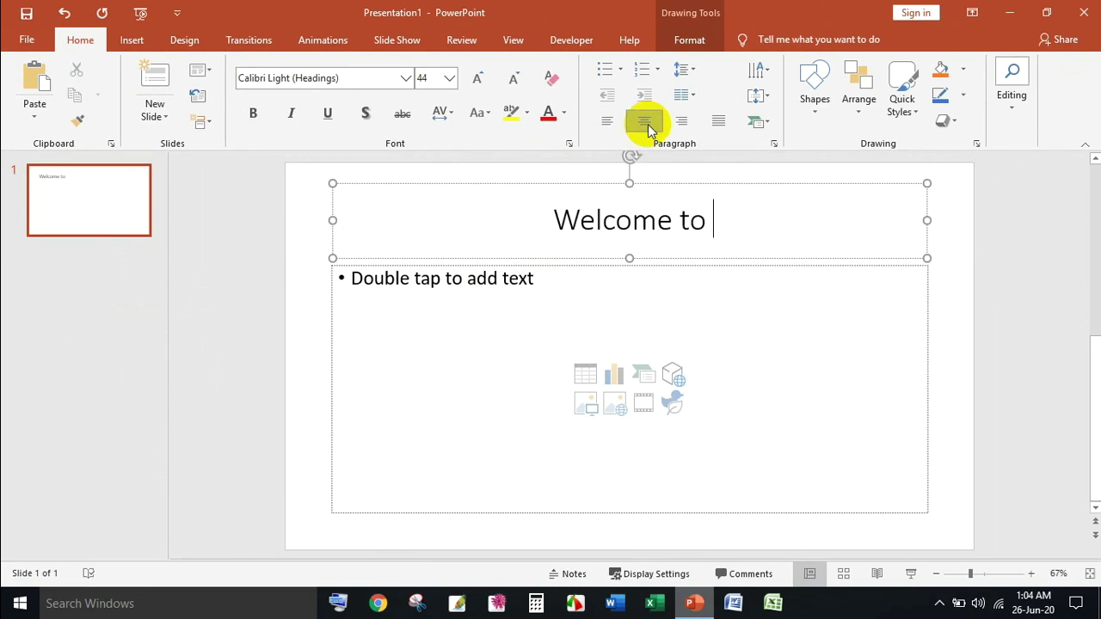
{"action": "left_click", "coordinate": [568, 296]}
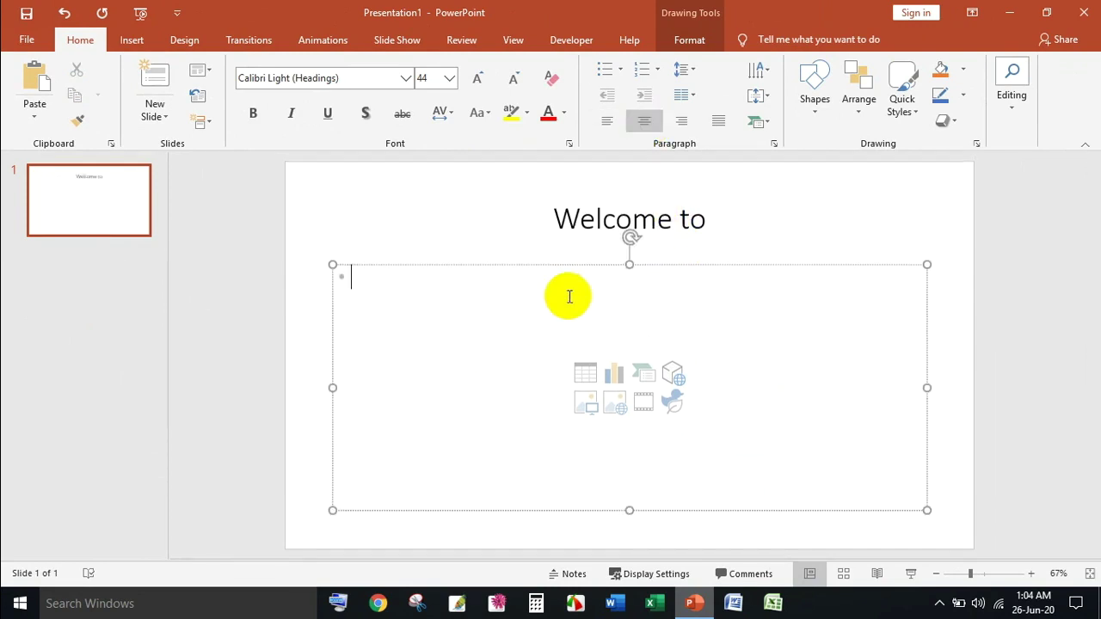
{"action": "key", "text": "BackSpace"}
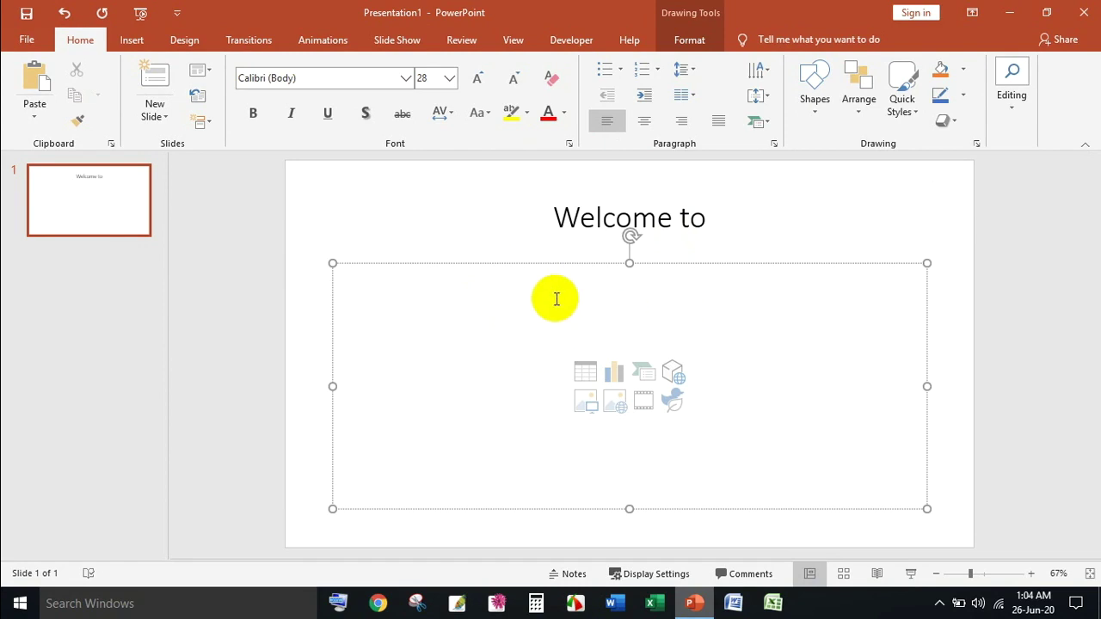
- Cancel the placeholder's picture insert and delete the empty body placeholder
{"action": "left_click", "coordinate": [588, 404]}
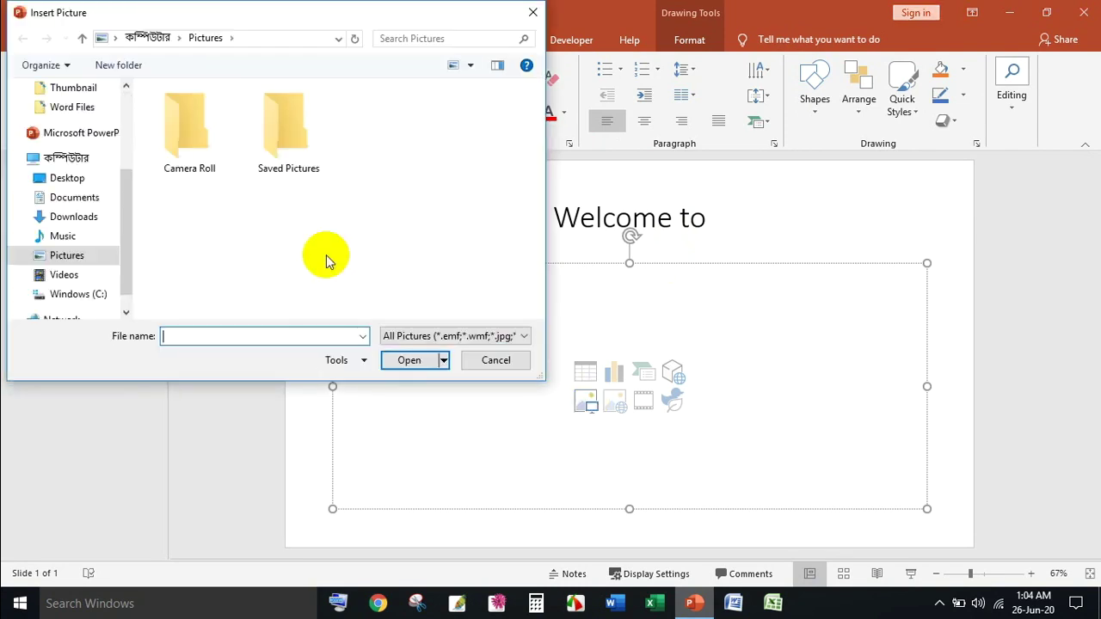
{"action": "left_click", "coordinate": [486, 361]}
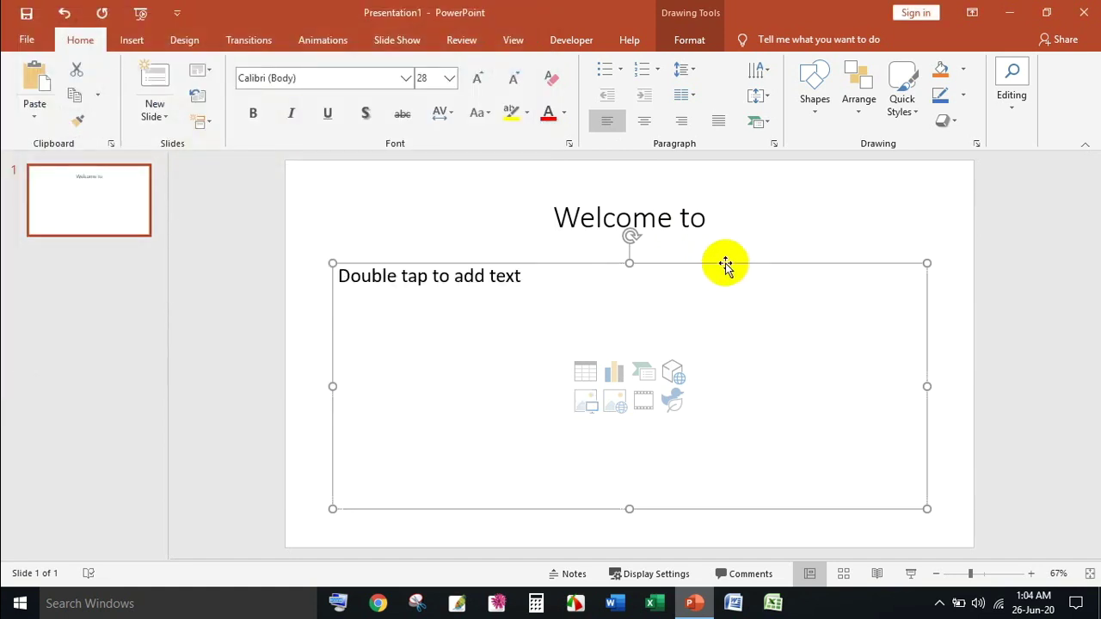
{"action": "key", "text": "Delete"}
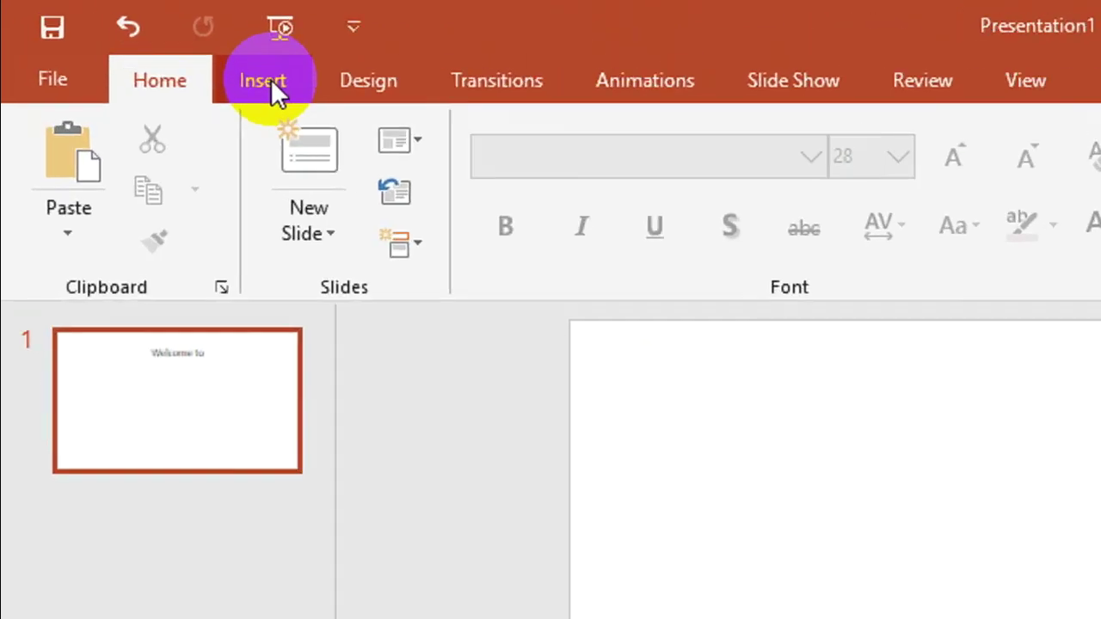
{"action": "left_click", "coordinate": [134, 43]}
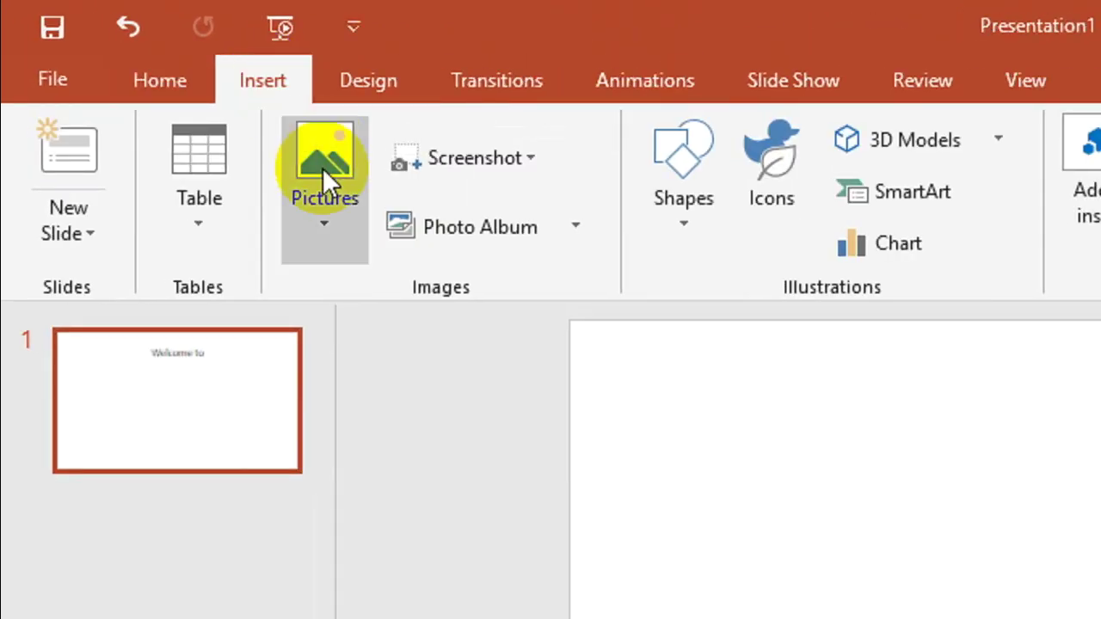
- Insert Logo PNG.png from the Desktop's PowerPoint folder onto the slide
{"action": "left_click", "coordinate": [318, 228]}
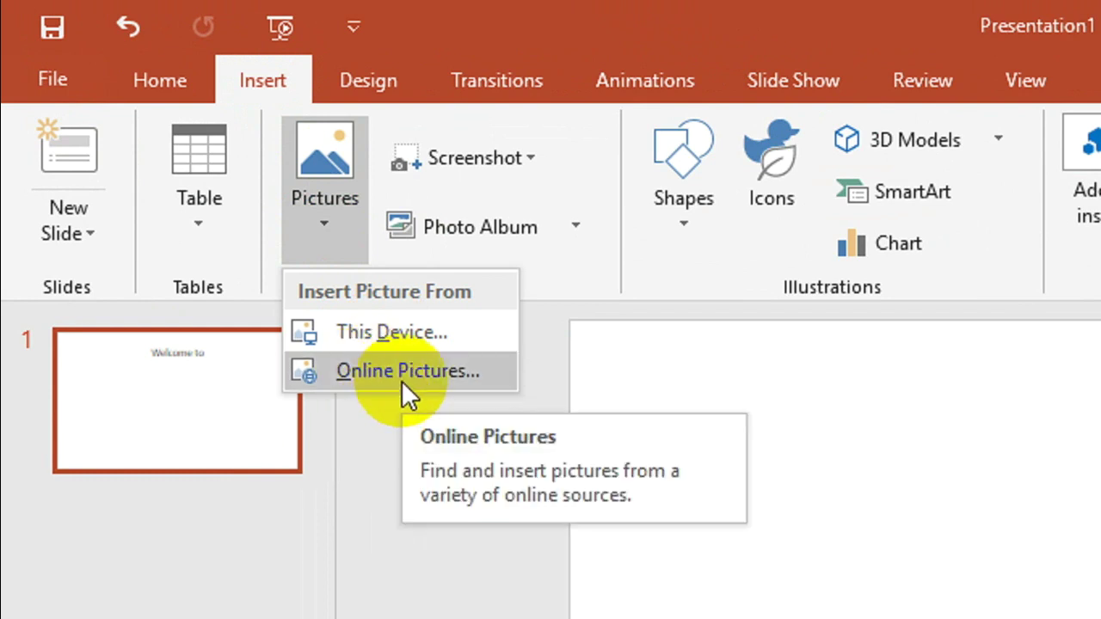
{"action": "left_click", "coordinate": [402, 334]}
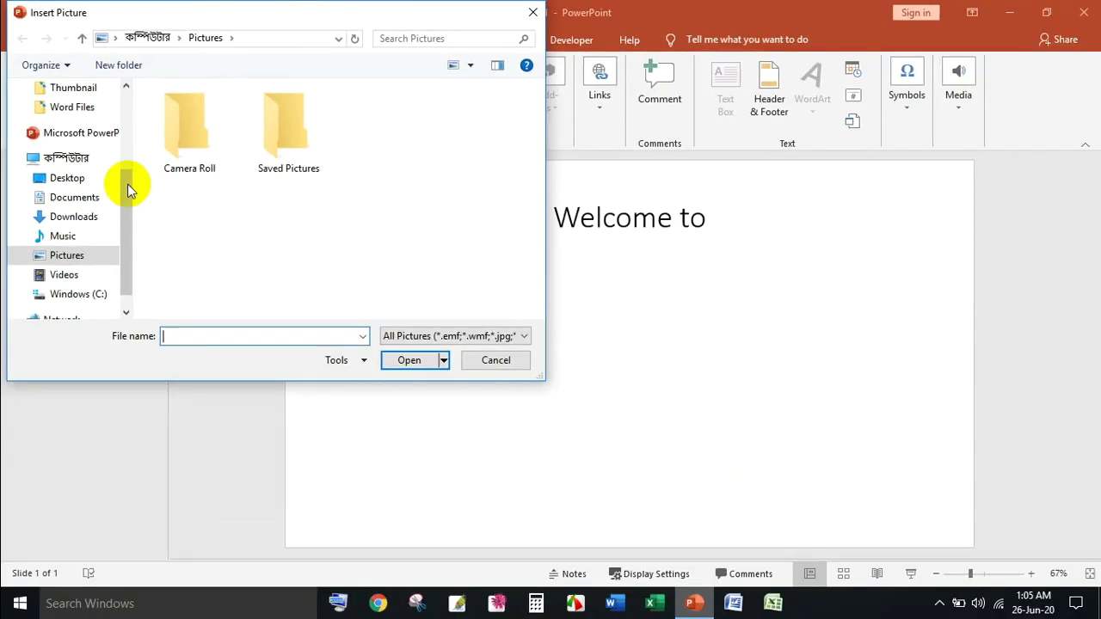
{"action": "left_click", "coordinate": [108, 242]}
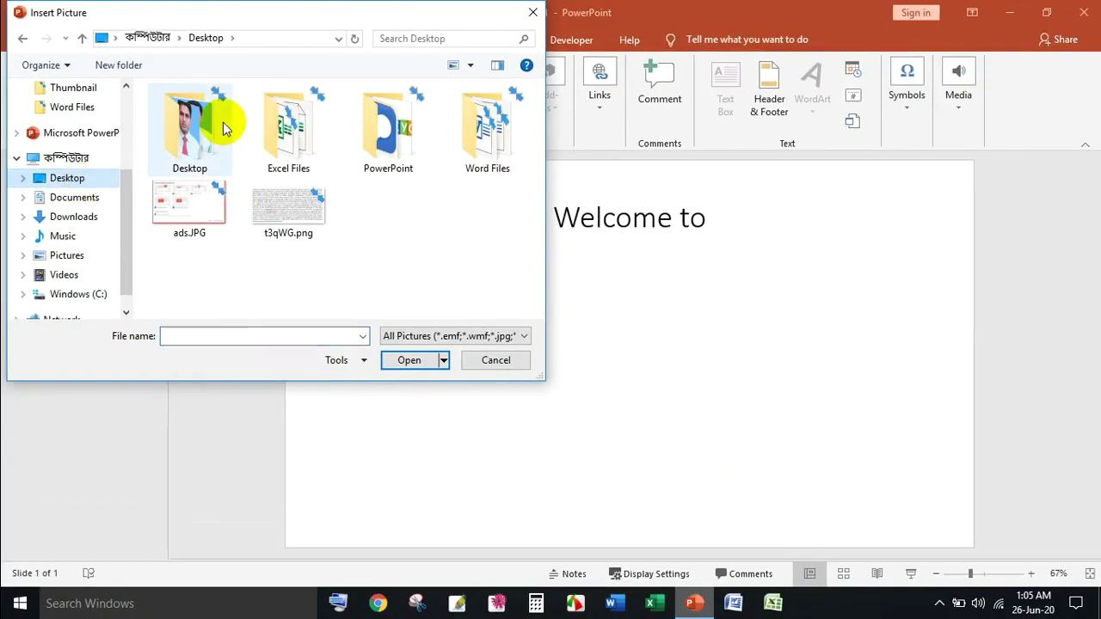
{"action": "double_click", "coordinate": [211, 120]}
{"action": "left_click", "coordinate": [82, 38]}
{"action": "double_click", "coordinate": [399, 134]}
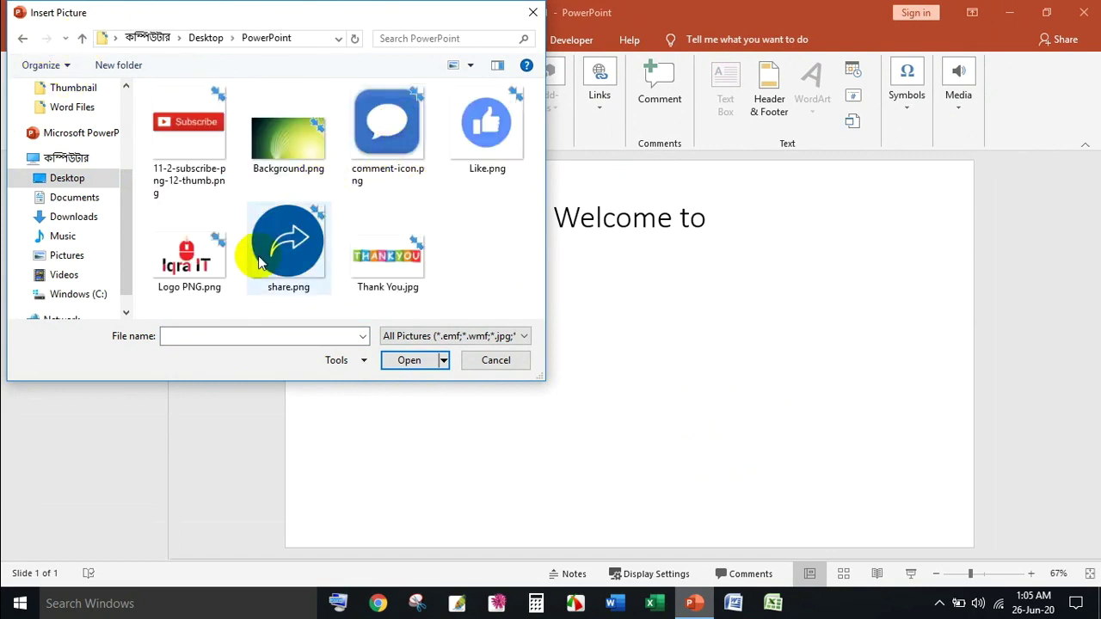
{"action": "left_click", "coordinate": [189, 245]}
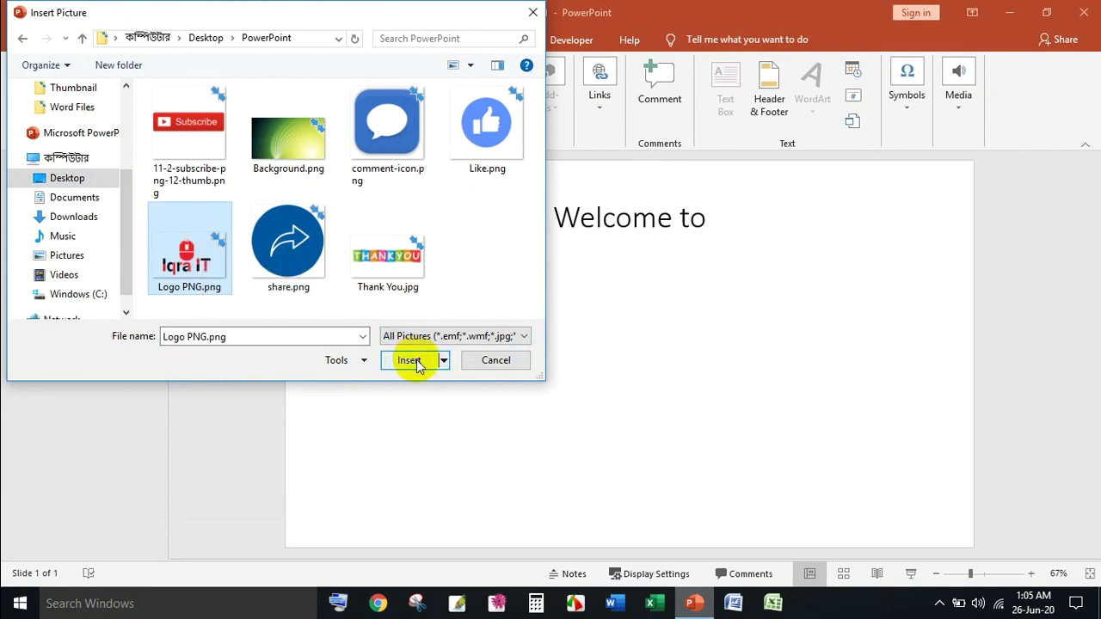
{"action": "double_click", "coordinate": [182, 242]}
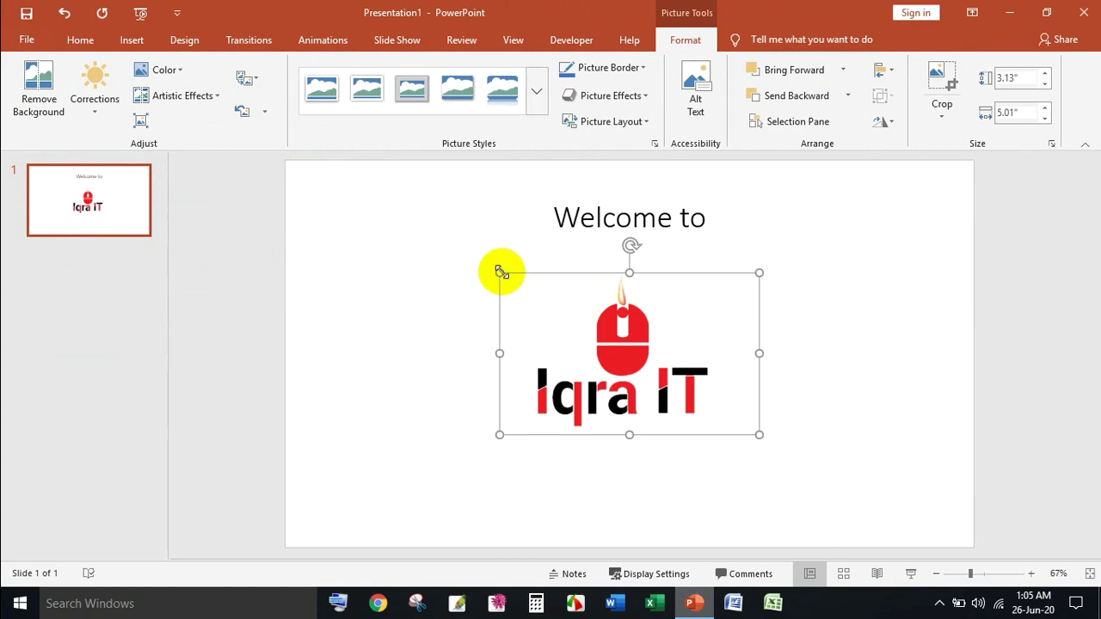
- Resize the Iqra IT logo to about 2.83 by 4.54 inches by dragging its corner
{"action": "mouse_move", "coordinate": [761, 434]}
{"action": "left_mouse_down"}
{"action": "mouse_move", "coordinate": [666, 383]}
{"action": "mouse_move", "coordinate": [752, 433]}
{"action": "left_mouse_up"}
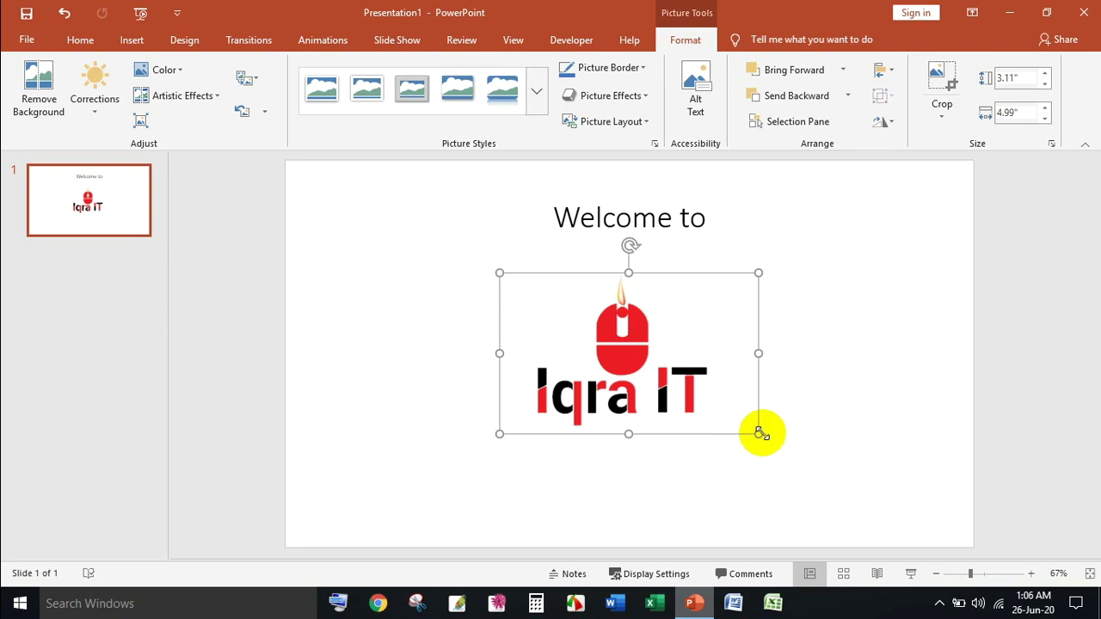
{"action": "mouse_move", "coordinate": [760, 433]}
{"action": "left_mouse_down"}
{"action": "mouse_move", "coordinate": [765, 442]}
{"action": "mouse_move", "coordinate": [690, 393]}
{"action": "left_mouse_up"}
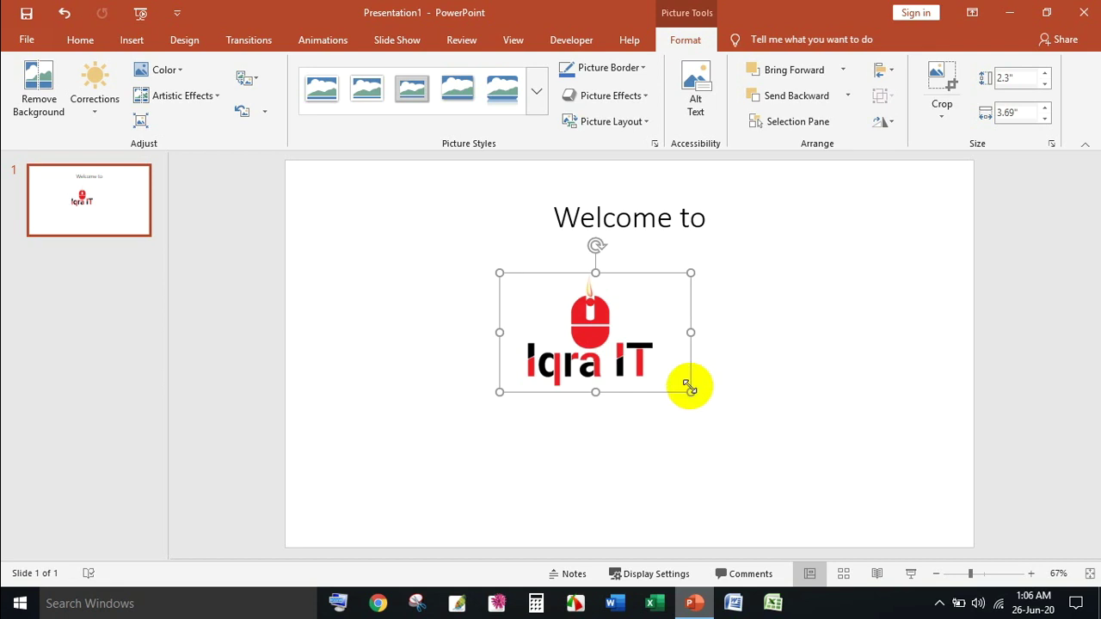
{"action": "mouse_move", "coordinate": [689, 390]}
{"action": "left_mouse_down"}
{"action": "mouse_move", "coordinate": [733, 419]}
{"action": "mouse_move", "coordinate": [806, 418]}
{"action": "left_mouse_up"}
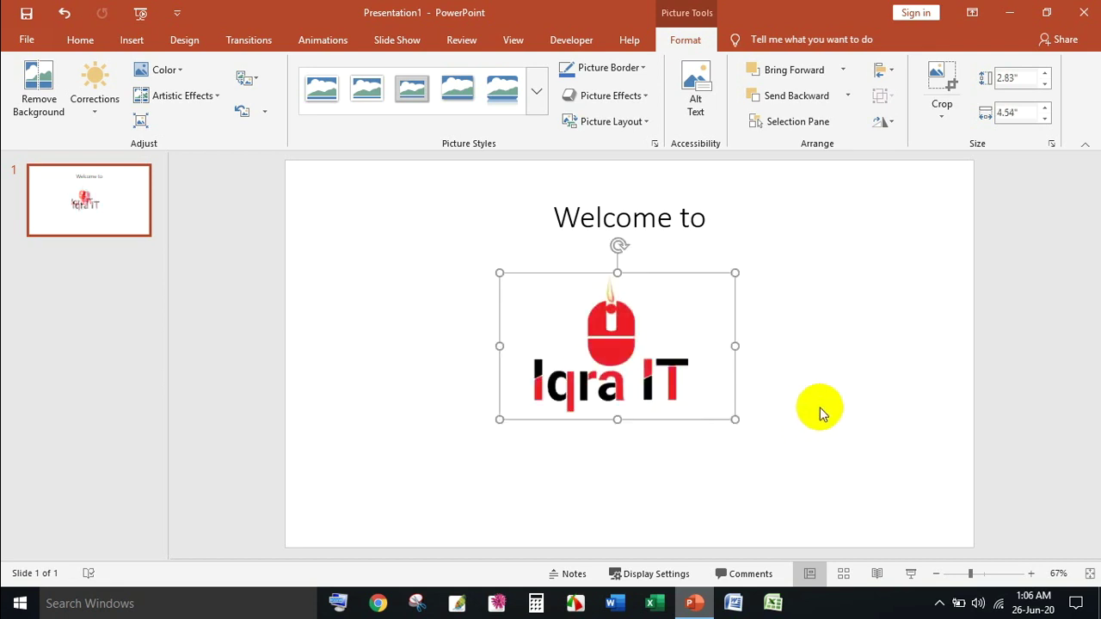
{"action": "left_click", "coordinate": [800, 242]}
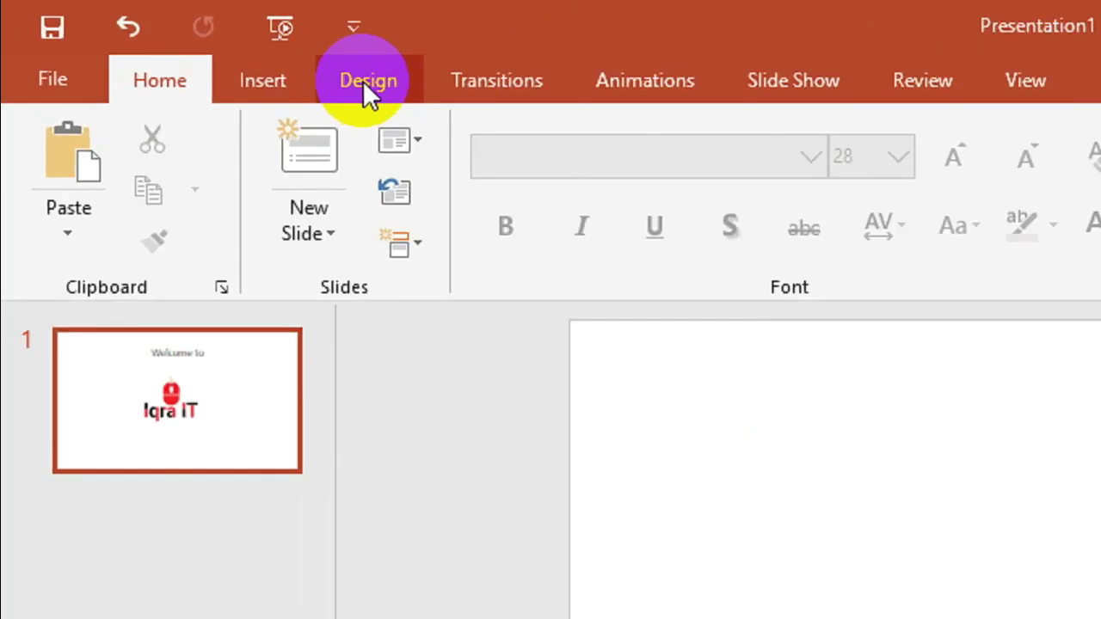
{"action": "left_click", "coordinate": [363, 81]}
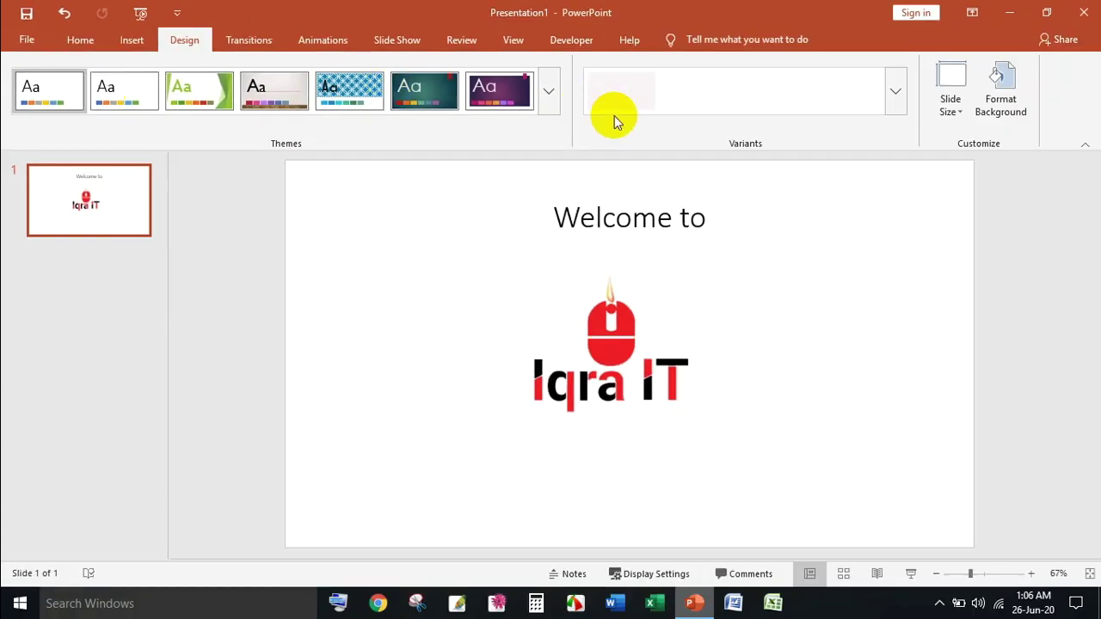
- Apply the Facet theme, preview the dark, pink and green variants, and keep the blue one
{"action": "left_click", "coordinate": [548, 91]}
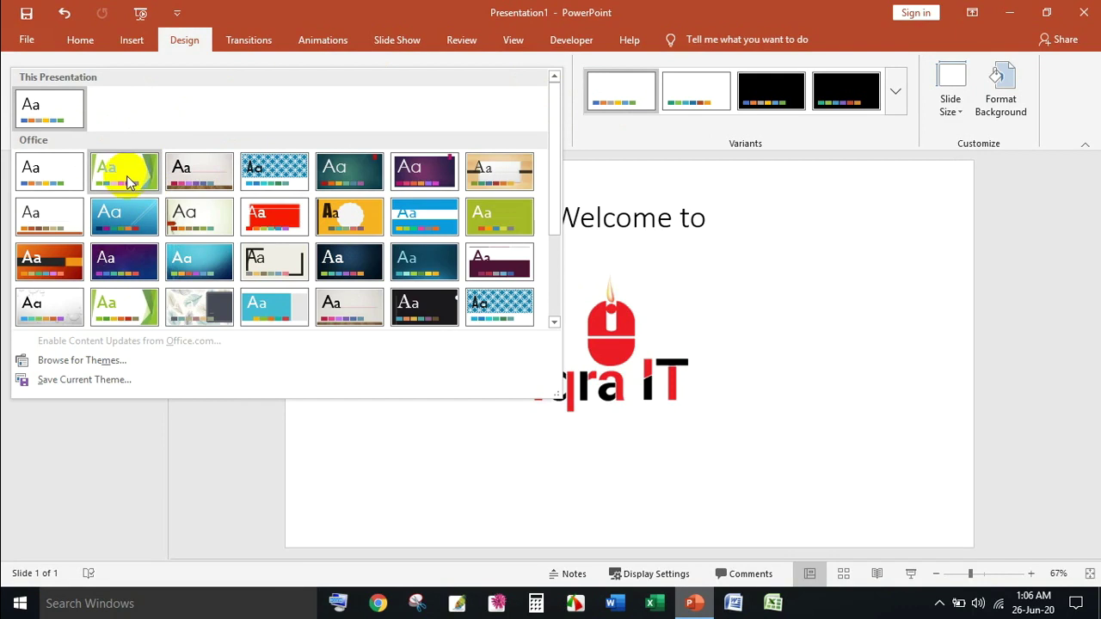
{"action": "left_click", "coordinate": [126, 175]}
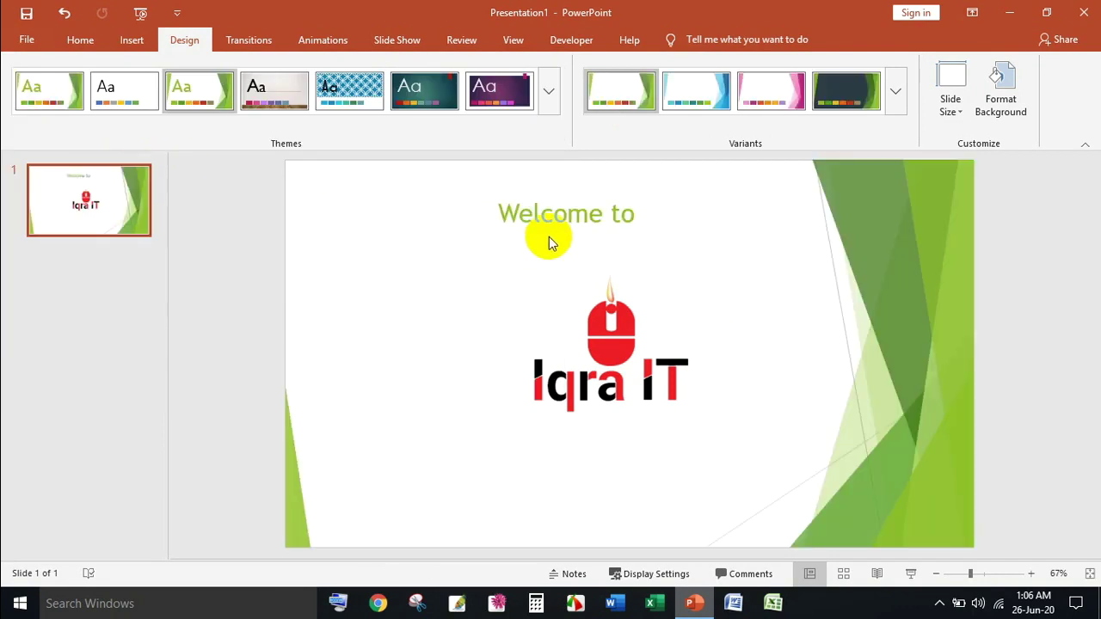
{"action": "left_click", "coordinate": [894, 99]}
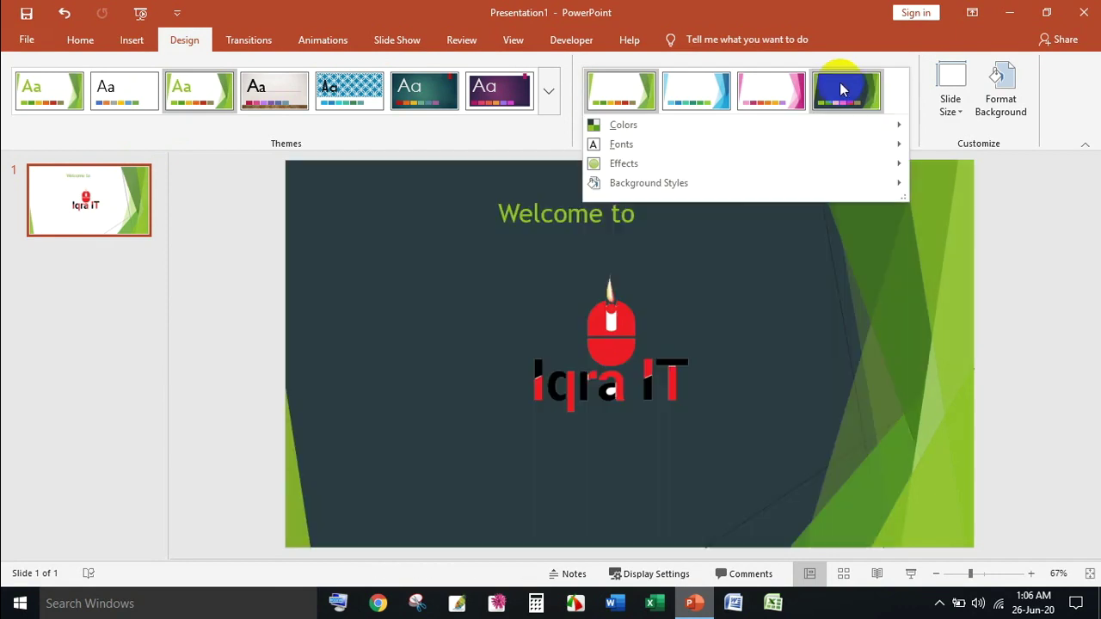
{"action": "left_click", "coordinate": [839, 83]}
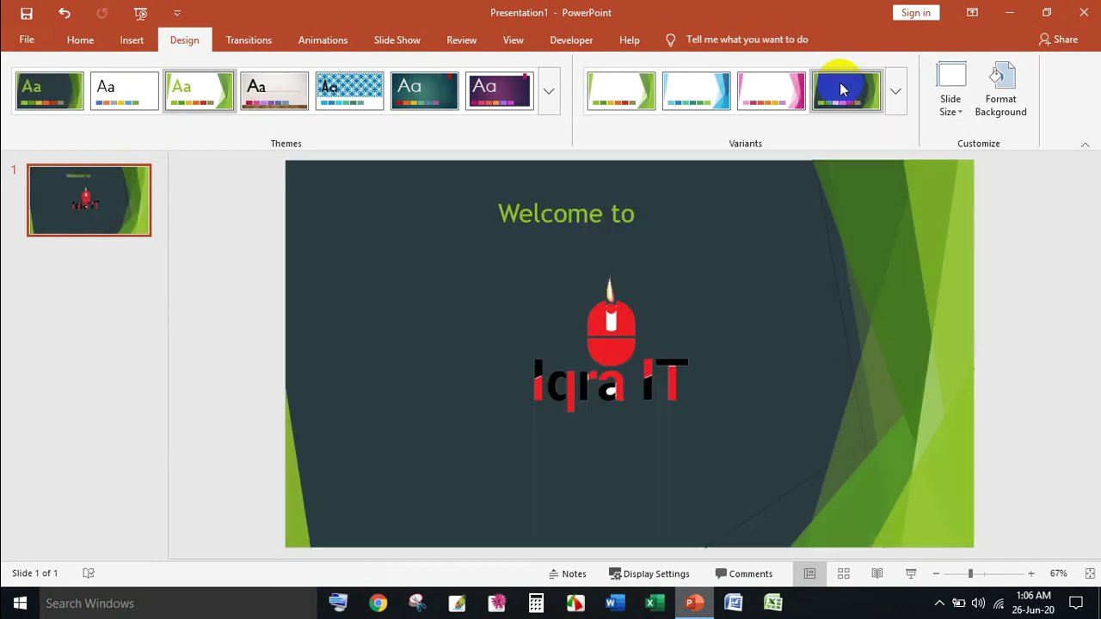
{"action": "left_click", "coordinate": [772, 90]}
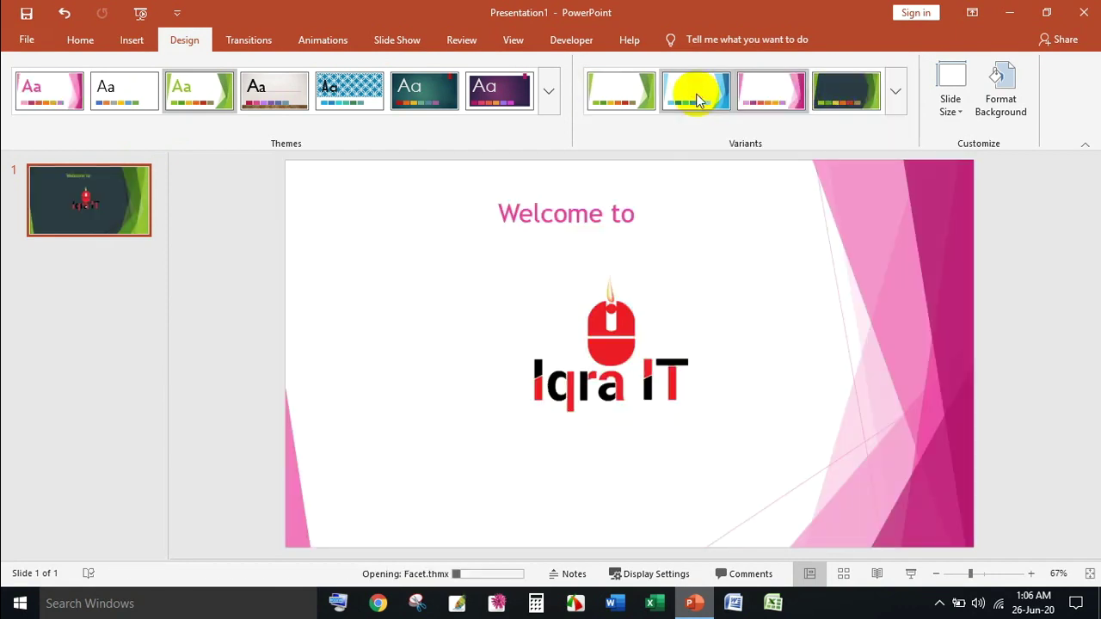
{"action": "left_click", "coordinate": [695, 93]}
{"action": "left_click", "coordinate": [625, 92]}
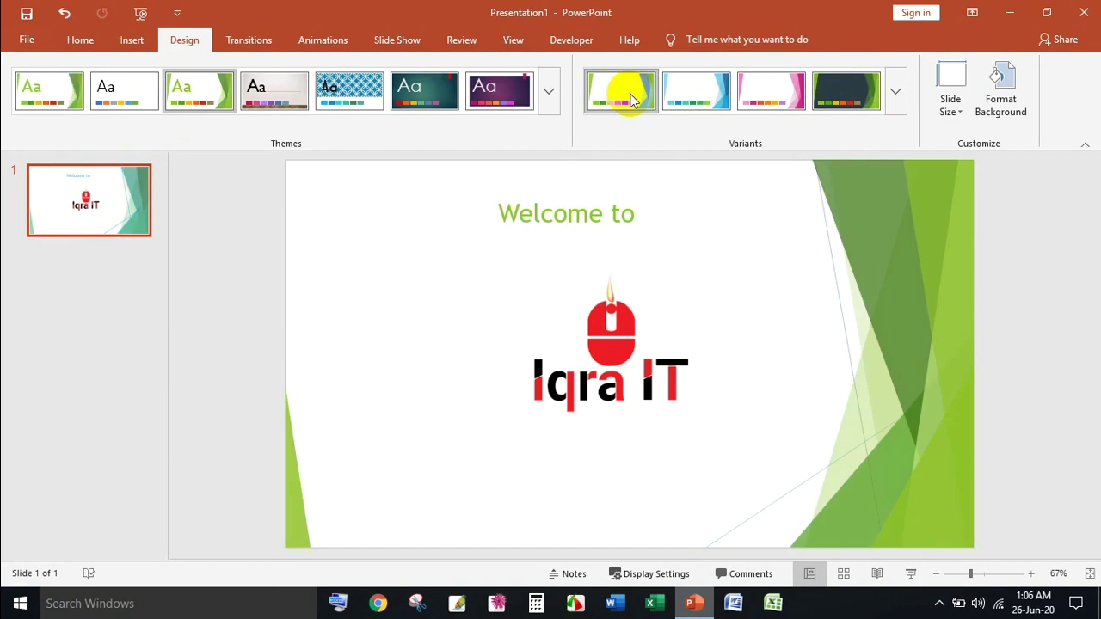
{"action": "left_click", "coordinate": [707, 96]}
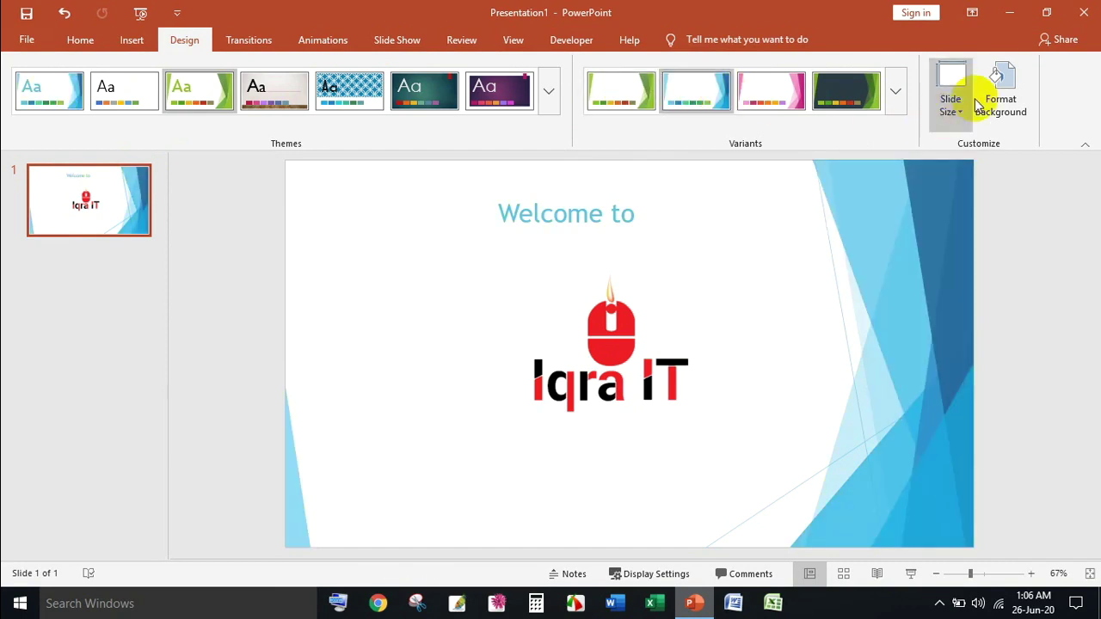
{"action": "left_click", "coordinate": [1007, 90]}
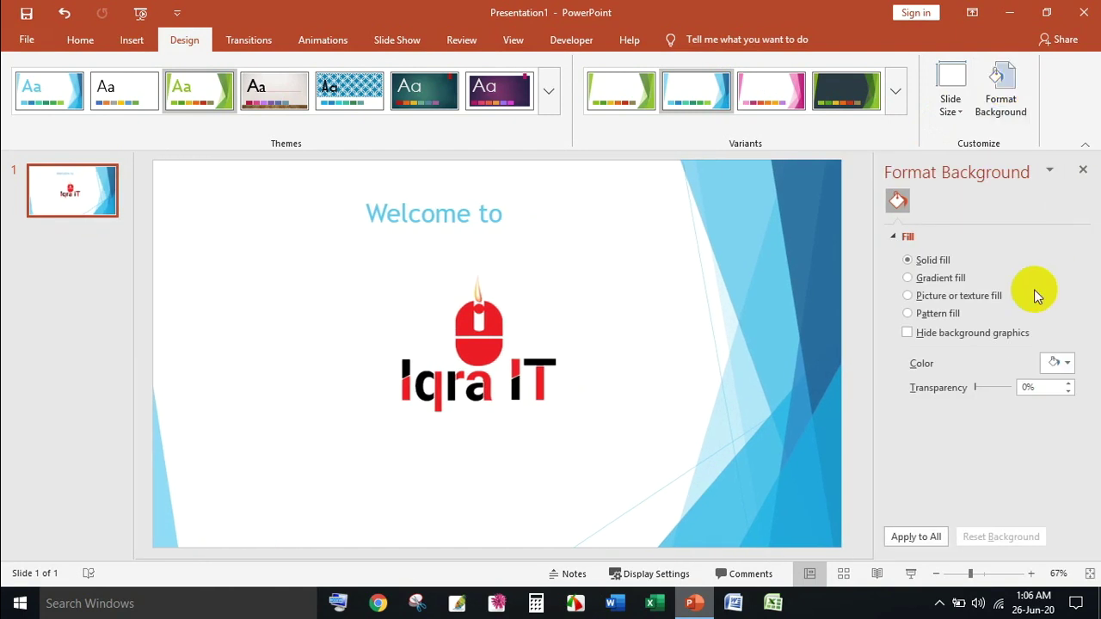
- Replace the light gradient background with a beige woven texture fill and close Format Background
{"action": "left_click", "coordinate": [917, 285]}
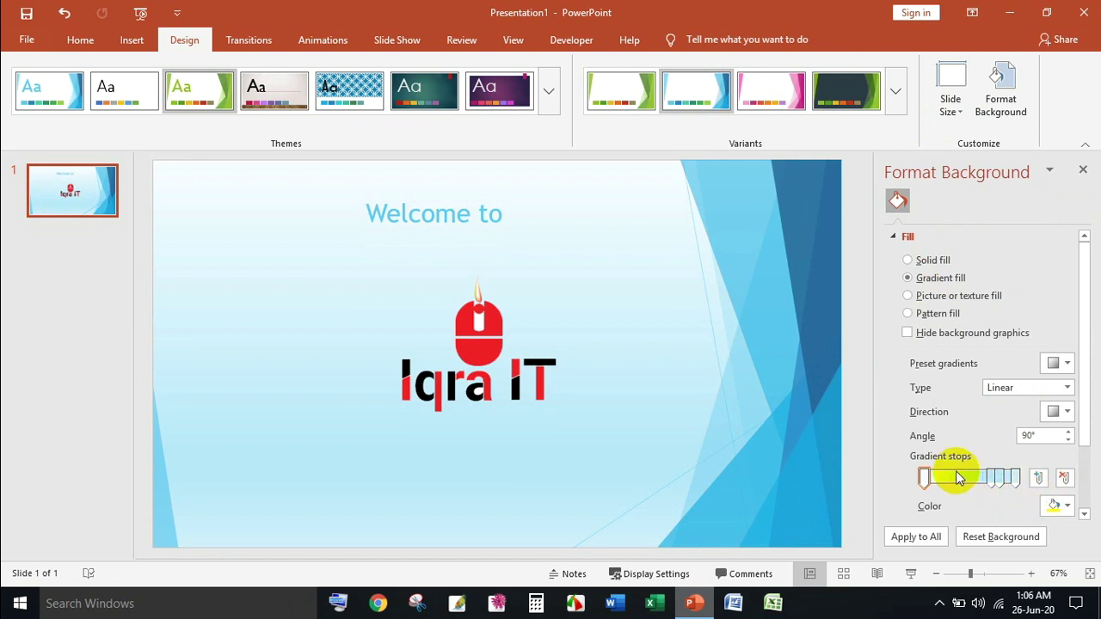
{"action": "left_click", "coordinate": [925, 298]}
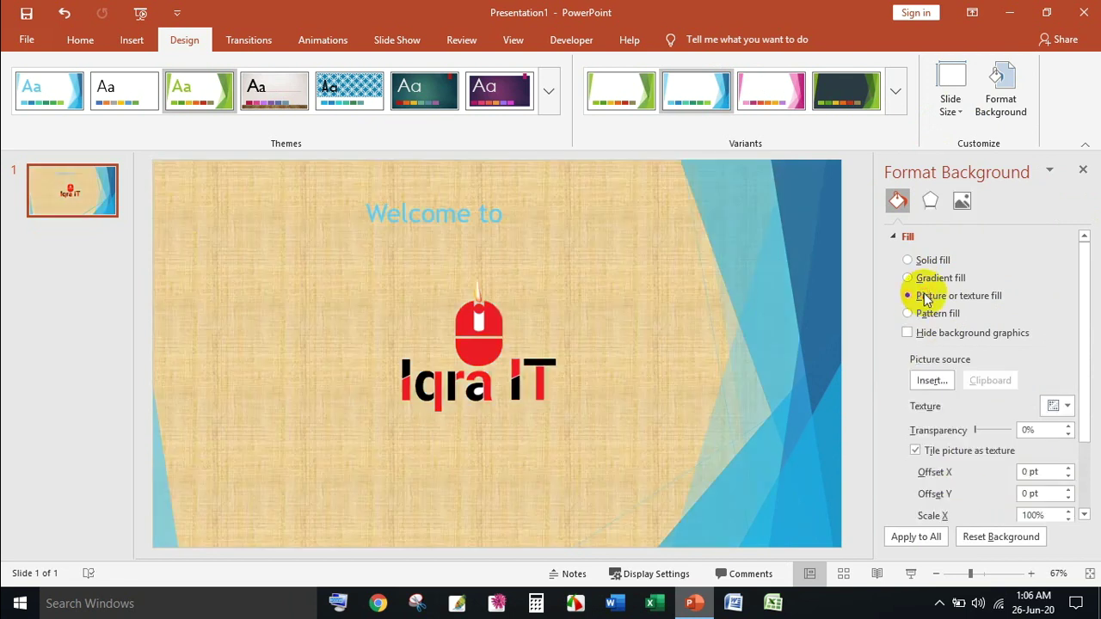
{"action": "mouse_move", "coordinate": [1081, 327]}
{"action": "left_mouse_down"}
{"action": "mouse_move", "coordinate": [1081, 450]}
{"action": "mouse_move", "coordinate": [1062, 290]}
{"action": "left_mouse_up"}
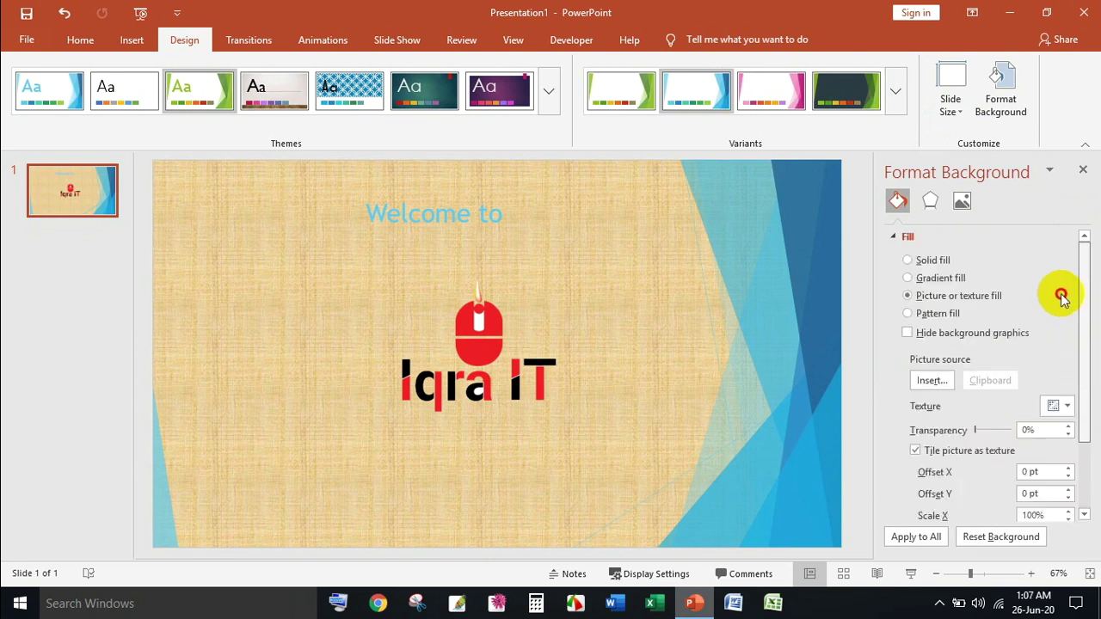
{"action": "left_click", "coordinate": [1086, 173]}
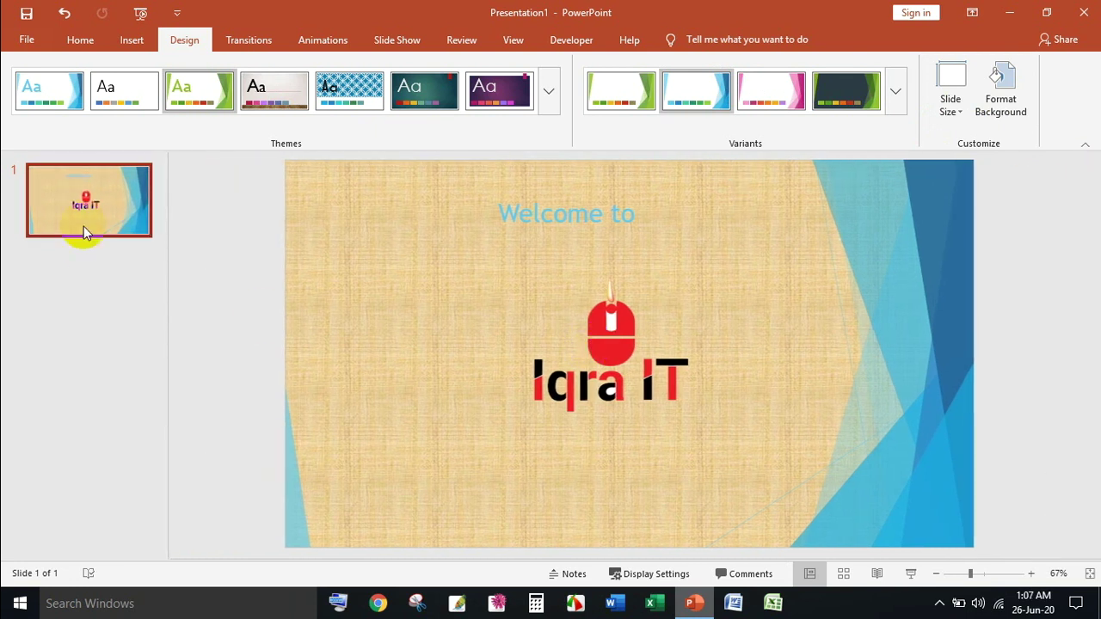
{"action": "left_click", "coordinate": [80, 41]}
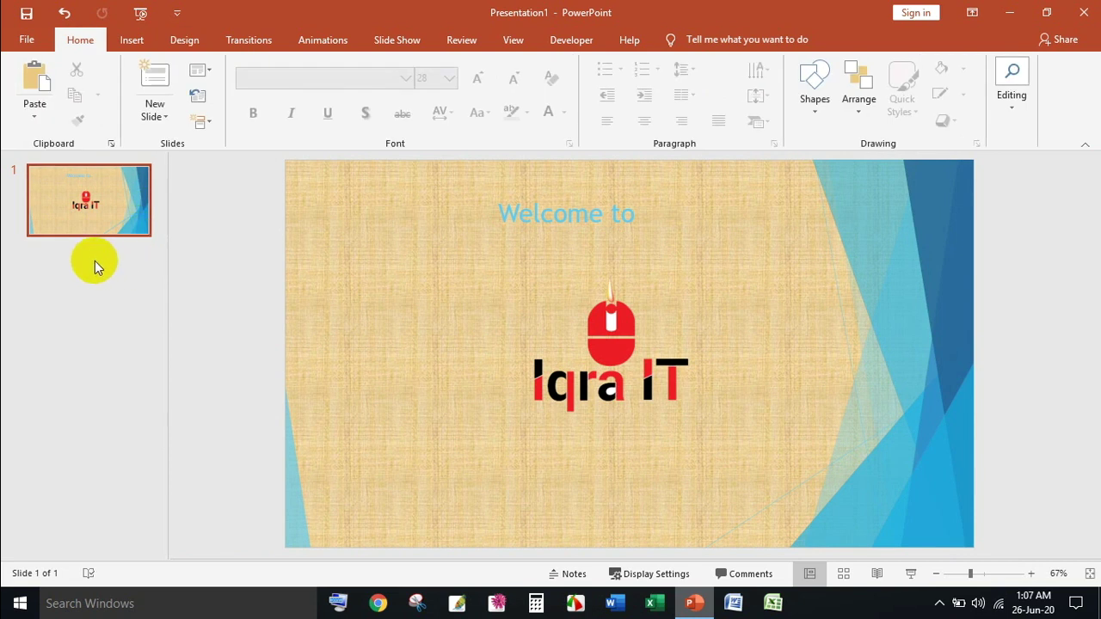
- Reapply the green Facet theme to slide 1 and give it a plain white solid-fill background
{"action": "left_click", "coordinate": [138, 214]}
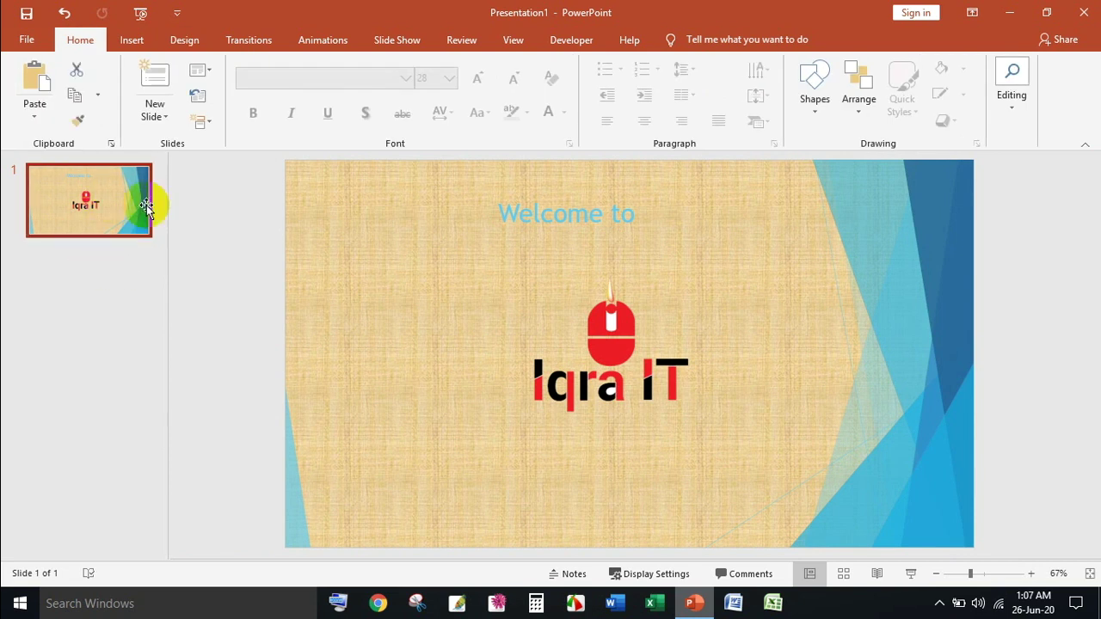
{"action": "left_click", "coordinate": [184, 39]}
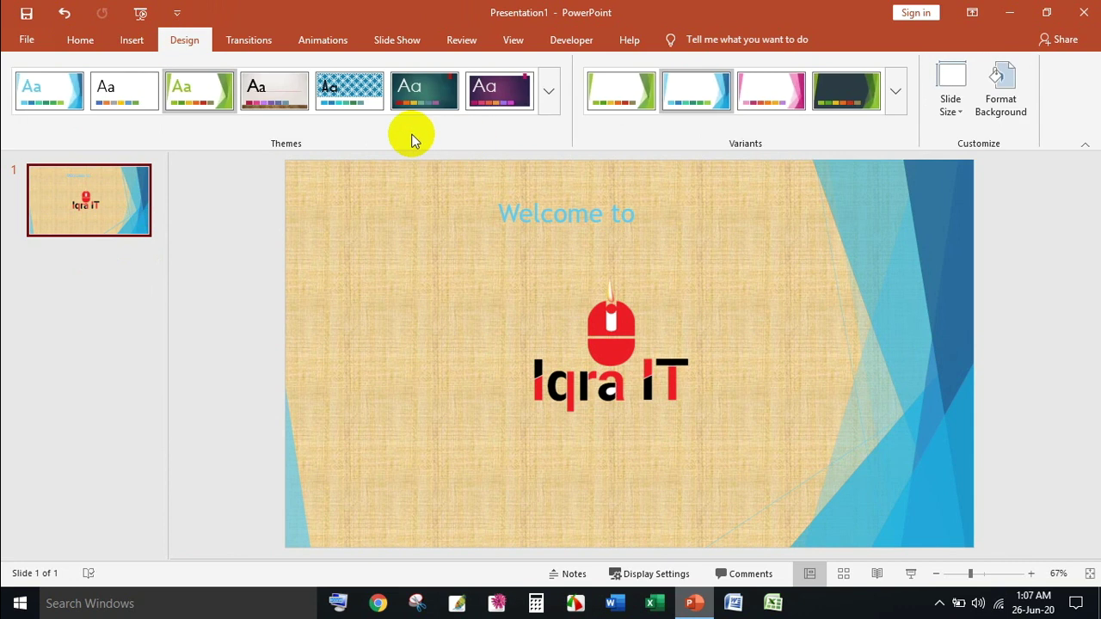
{"action": "left_click", "coordinate": [195, 85]}
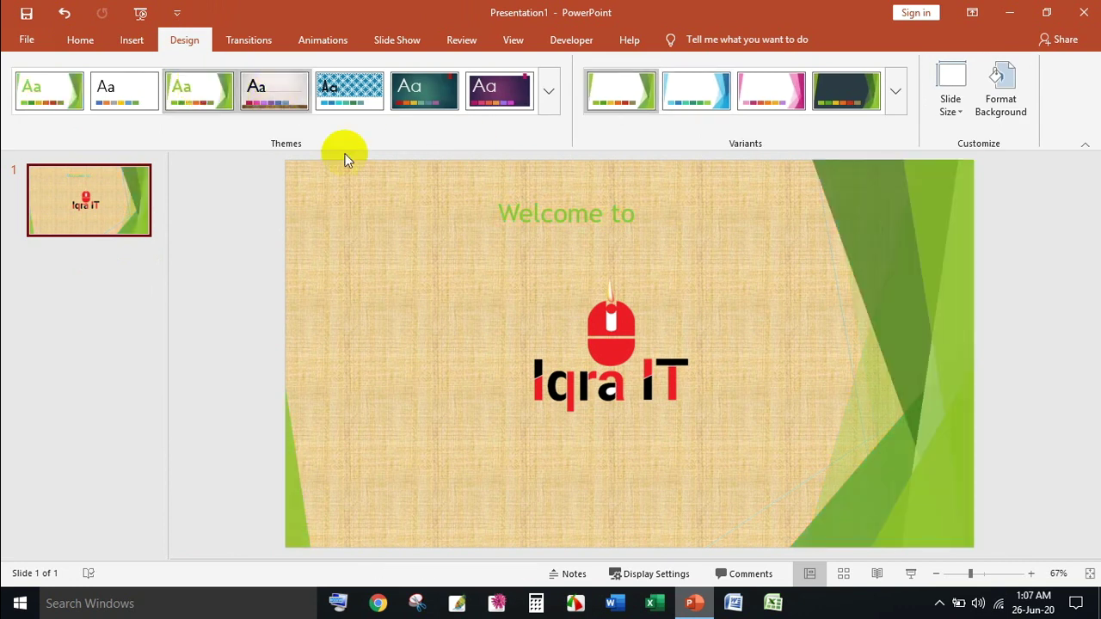
{"action": "left_click", "coordinate": [998, 102]}
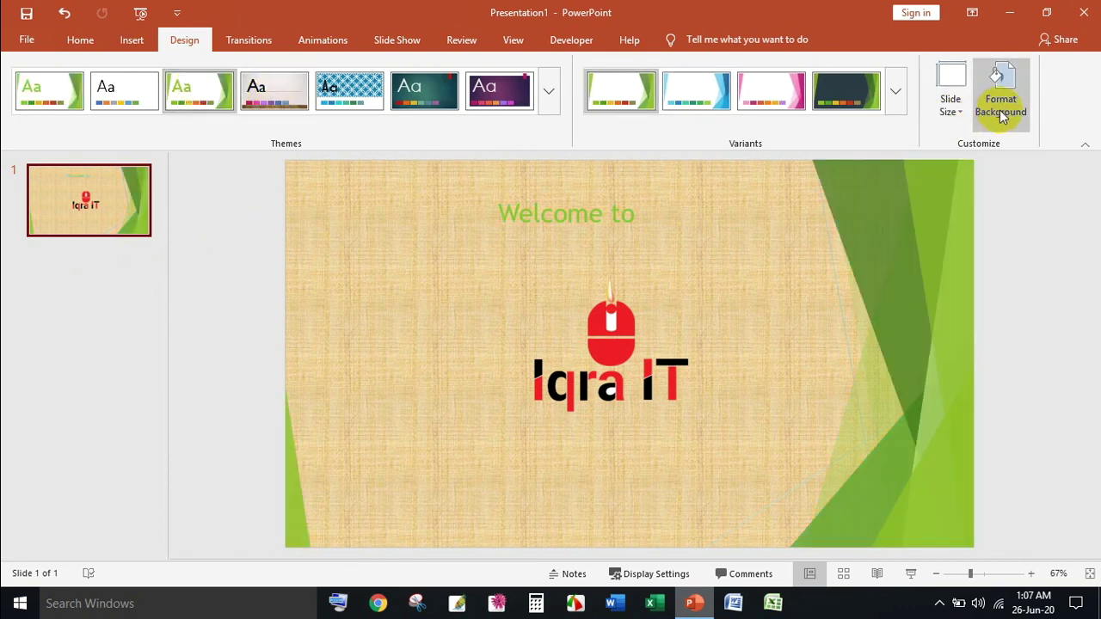
{"action": "left_click", "coordinate": [909, 261]}
{"action": "left_click", "coordinate": [351, 265]}
{"action": "left_click", "coordinate": [43, 187]}
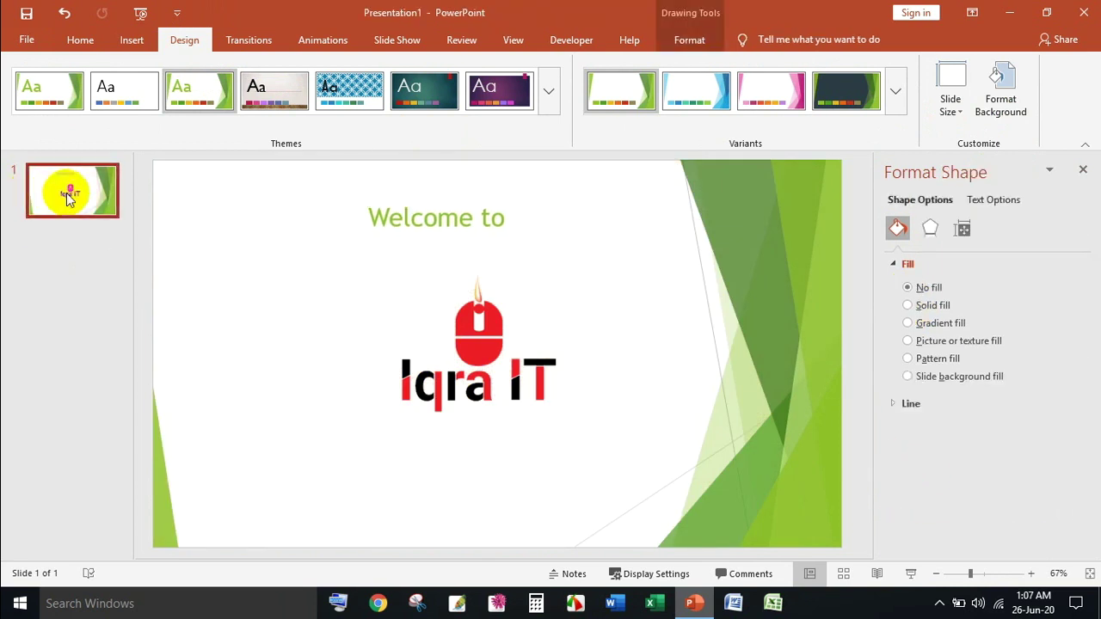
{"action": "left_click", "coordinate": [82, 40]}
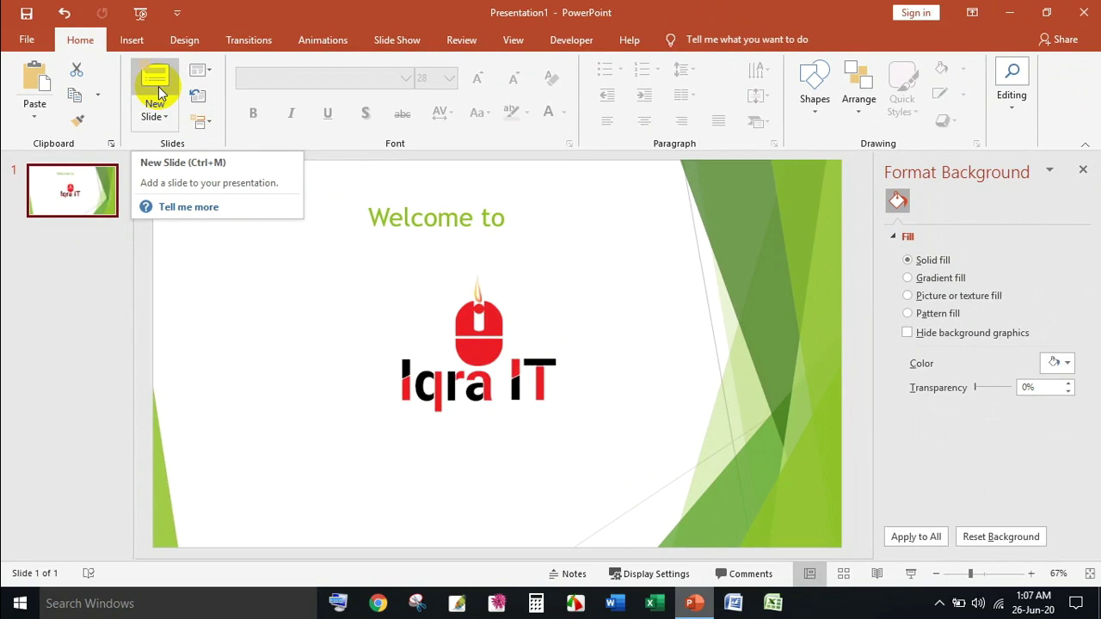
- Add a second slide with the Title and Content layout using Ctrl+M
{"action": "left_click", "coordinate": [151, 116]}
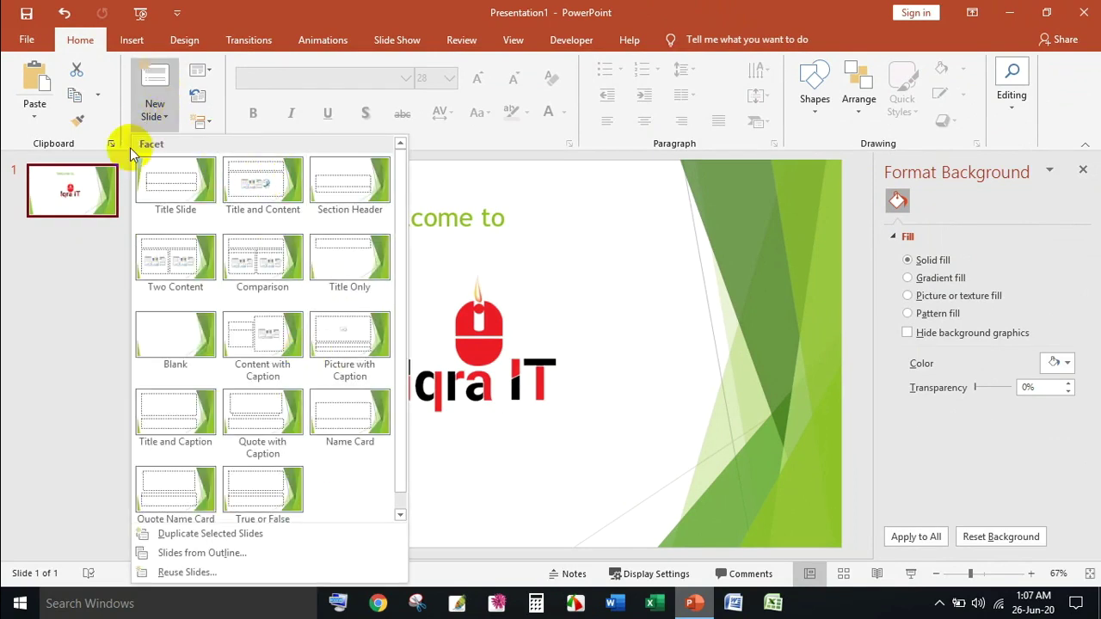
{"action": "left_click", "coordinate": [172, 121]}
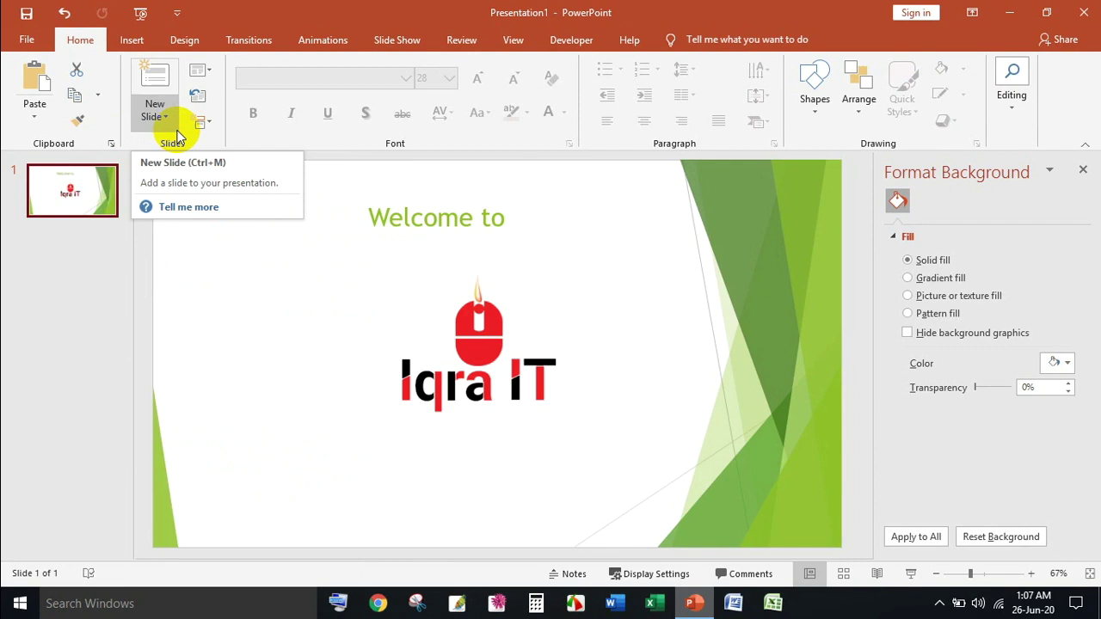
{"action": "key", "text": "ctrl+m"}
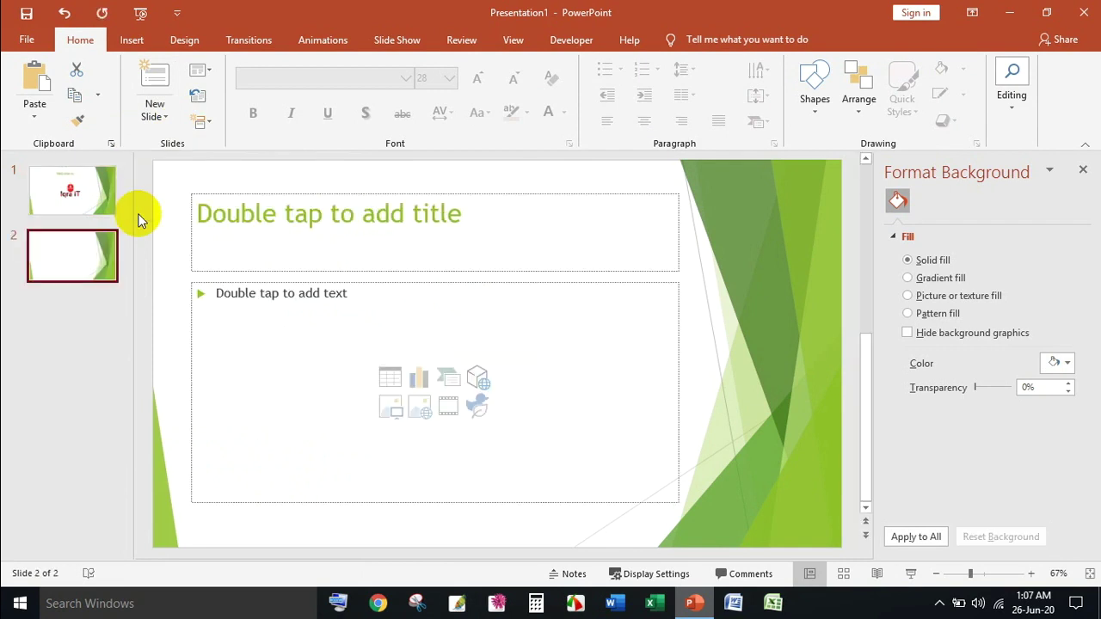
- Title slide 2 'Our Courses:' and type the five course bullets, fixing typos along the way
{"action": "left_click", "coordinate": [333, 216]}
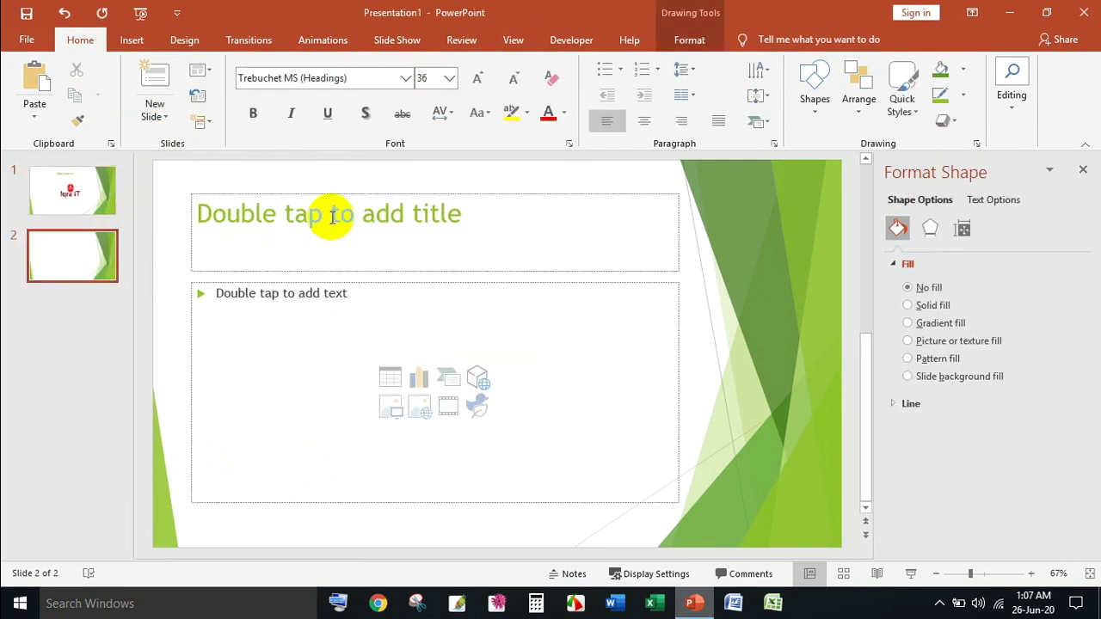
{"action": "type", "text": "Our Courses"}
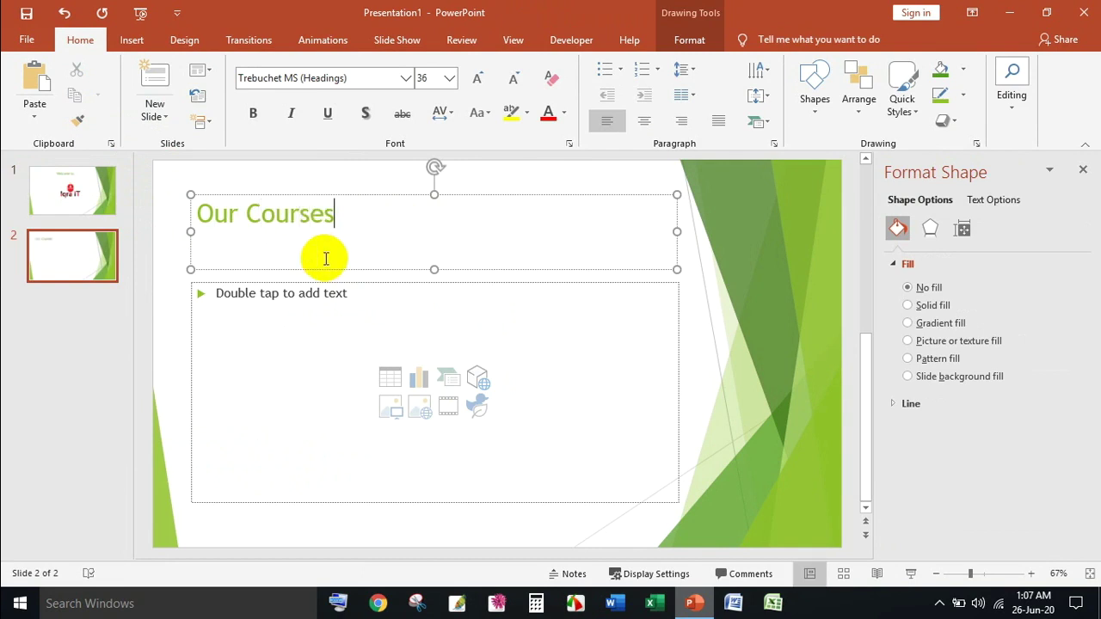
{"action": "type", "text": ":"}
{"action": "left_click", "coordinate": [377, 300]}
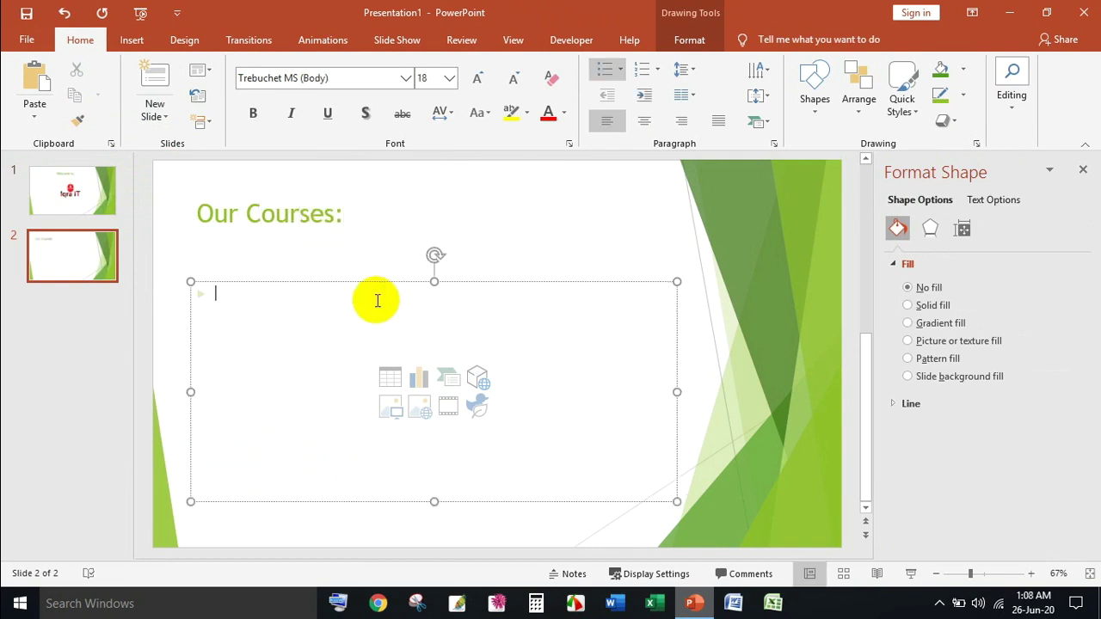
{"action": "type", "text": "Compute"}
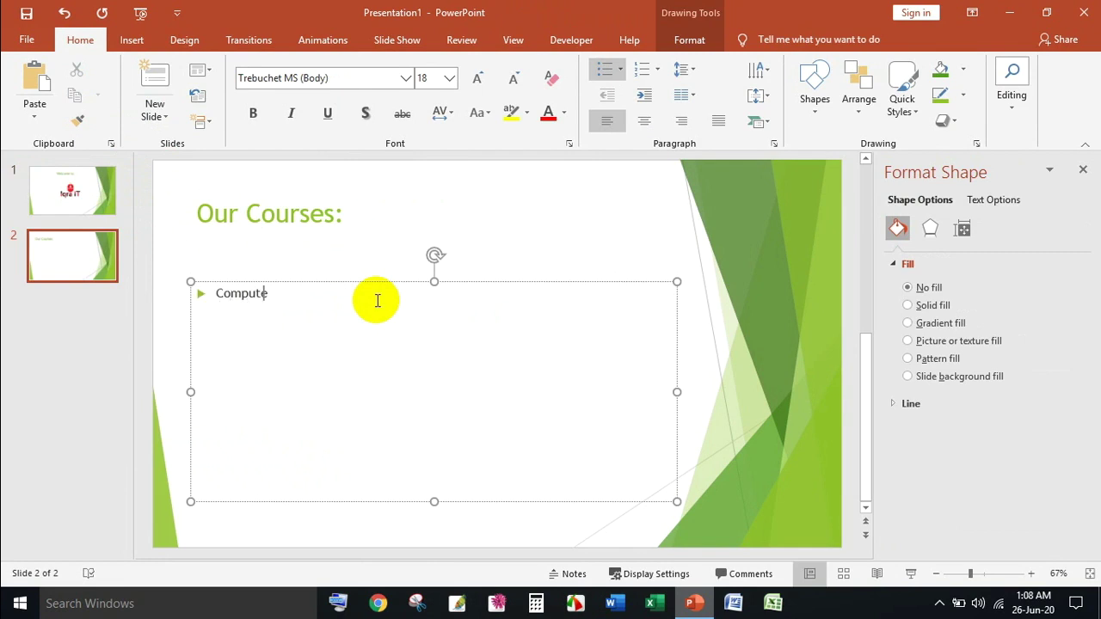
{"action": "type", "text": "r Offi"}
{"action": "type", "text": "ce Application"}
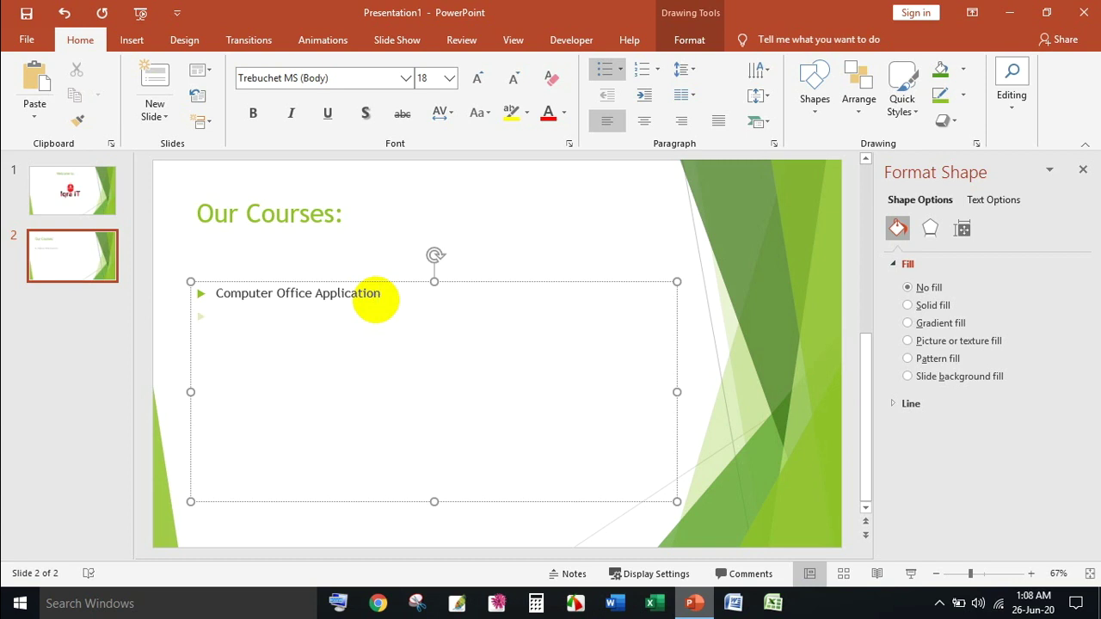
{"action": "type", "text": " Design"}
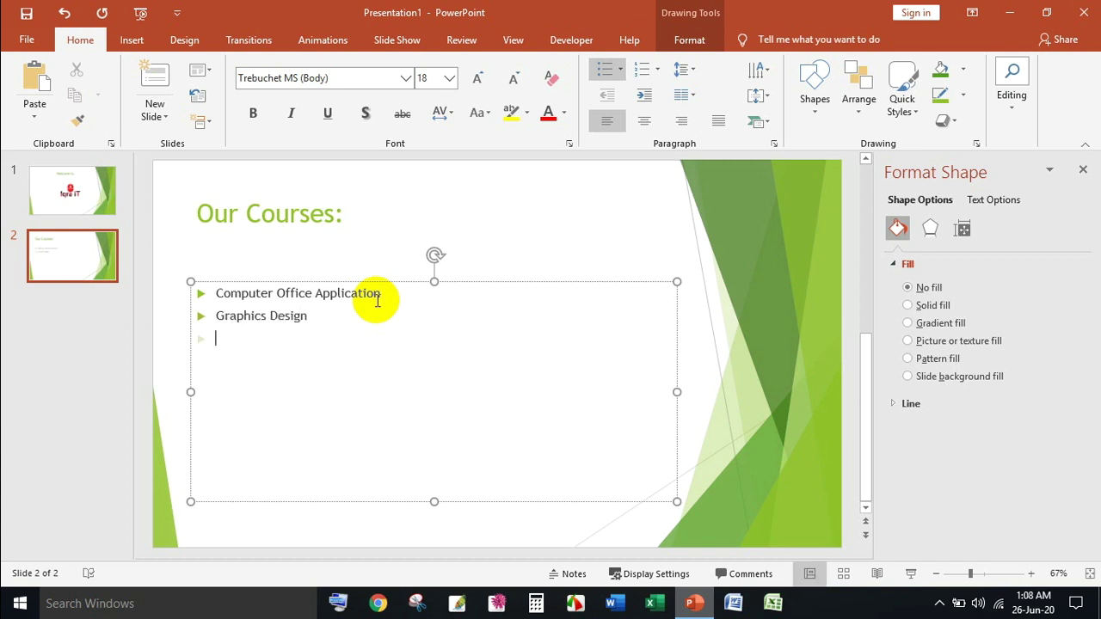
{"action": "type", "text": "Web De"}
{"action": "key", "text": "BackSpace"}
{"action": "key", "text": "BackSpace"}
{"action": "type", "text": "We D"}
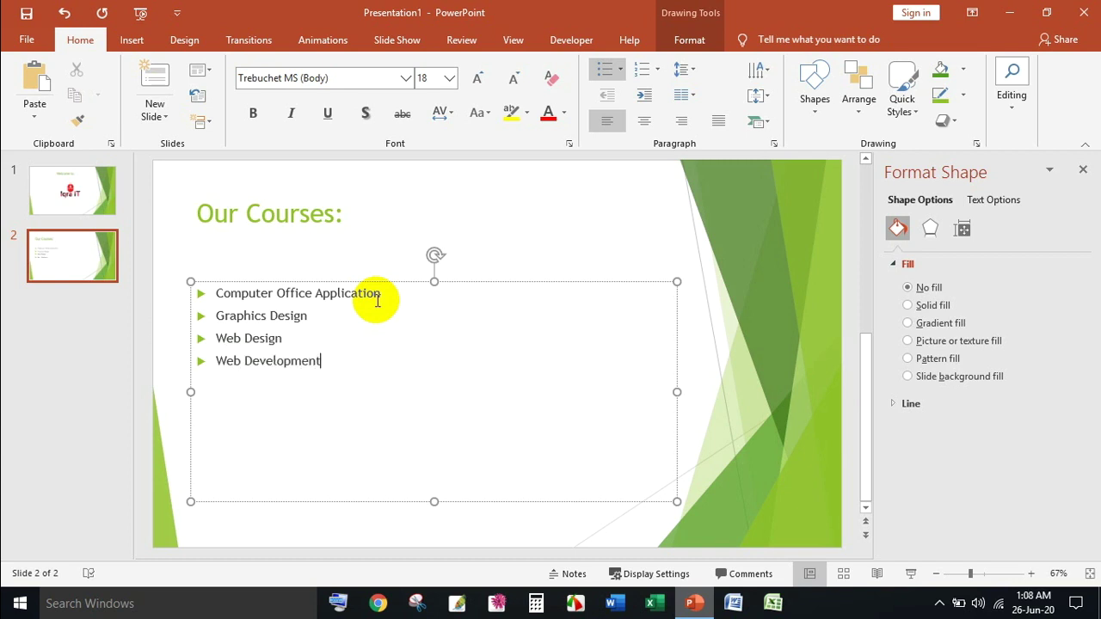
{"action": "type", "text": "Computer Hardware &&"}
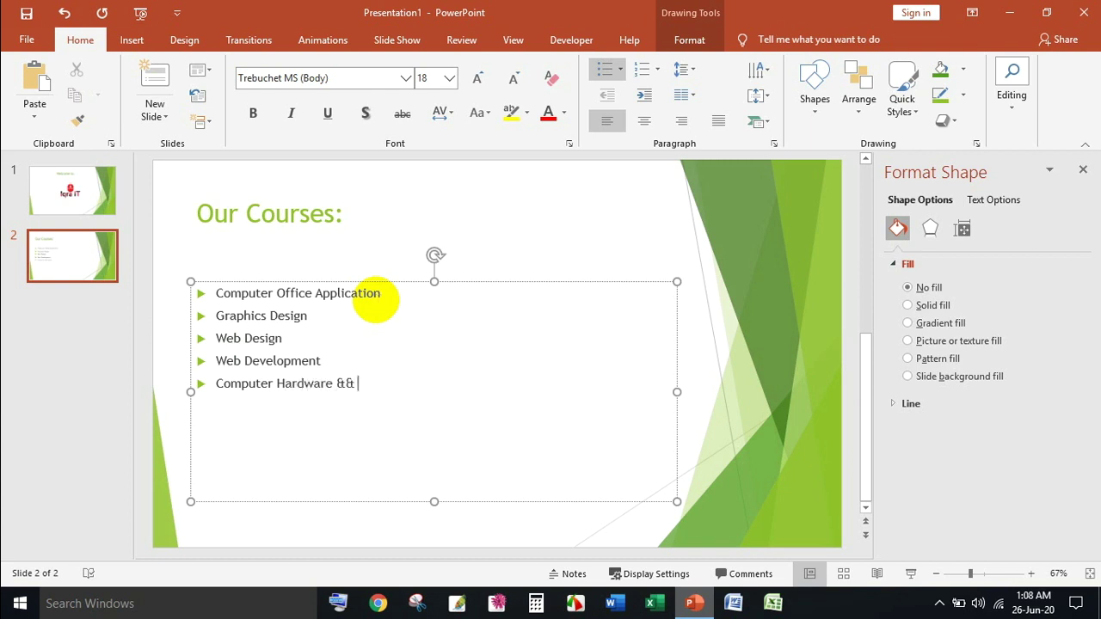
{"action": "key", "text": "BackSpace"}
{"action": "key", "text": "BackSpace"}
{"action": "type", "text": "& Networking"}
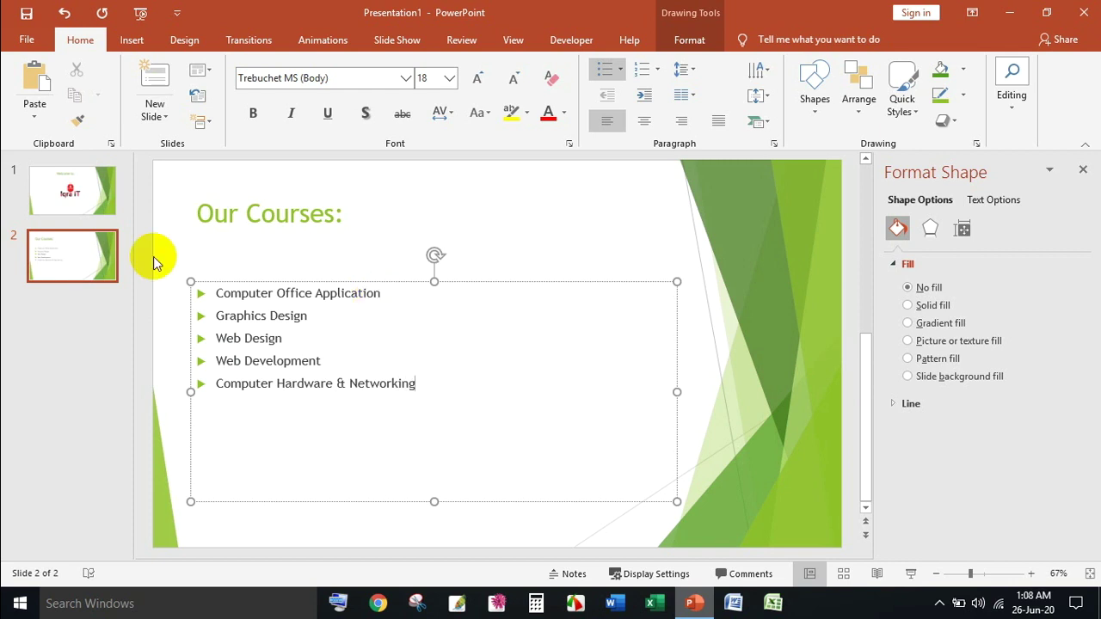
- Reselect the course list and select all five bullet lines
{"action": "left_click", "coordinate": [86, 243]}
{"action": "left_click", "coordinate": [418, 386]}
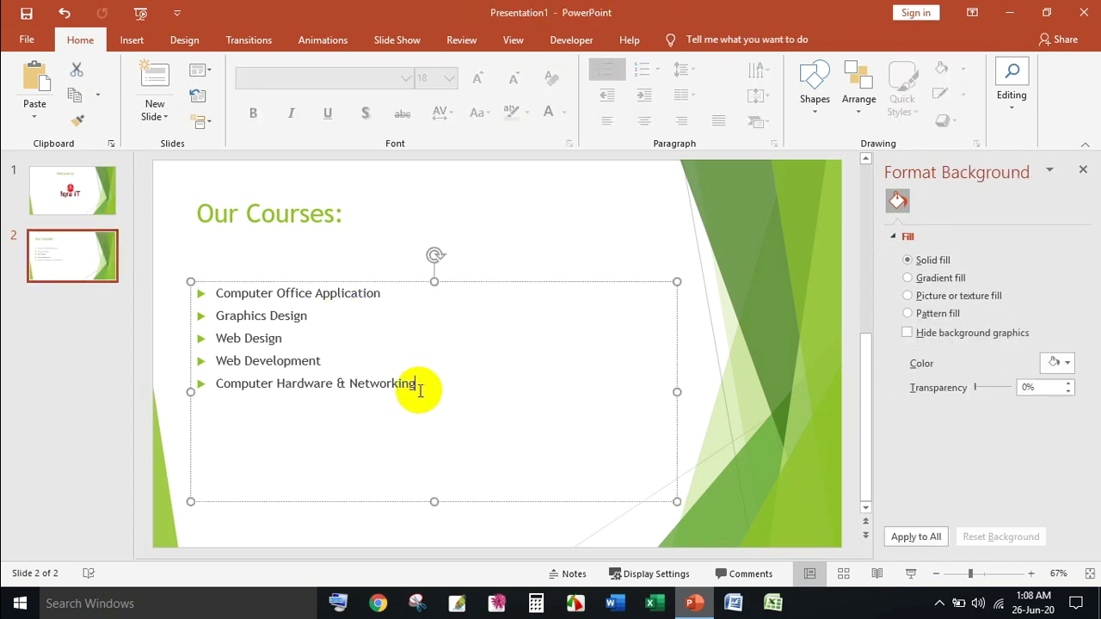
{"action": "key", "text": "ctrl+a"}
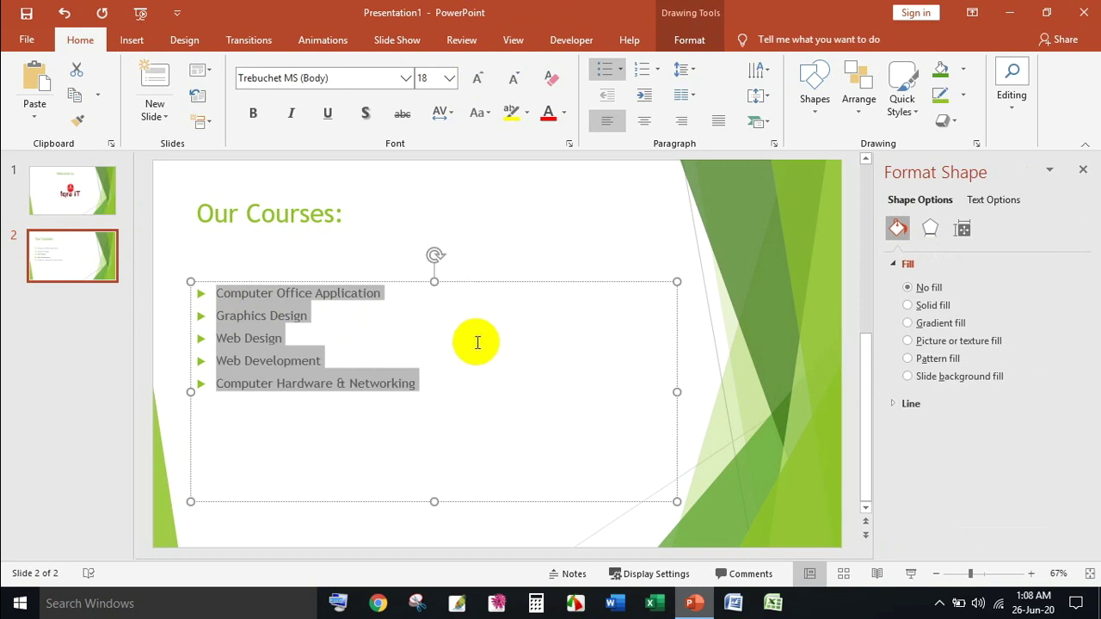
- Grow the bullet text to 36 pt and select the 'Our Courses:' title text
{"action": "key", "text": "ctrl+bracketright"}
{"action": "key", "text": "ctrl+bracketright"}
{"action": "key", "text": "ctrl+bracketright"}
{"action": "key", "text": "ctrl+bracketright"}
{"action": "key", "text": "ctrl+bracketright"}
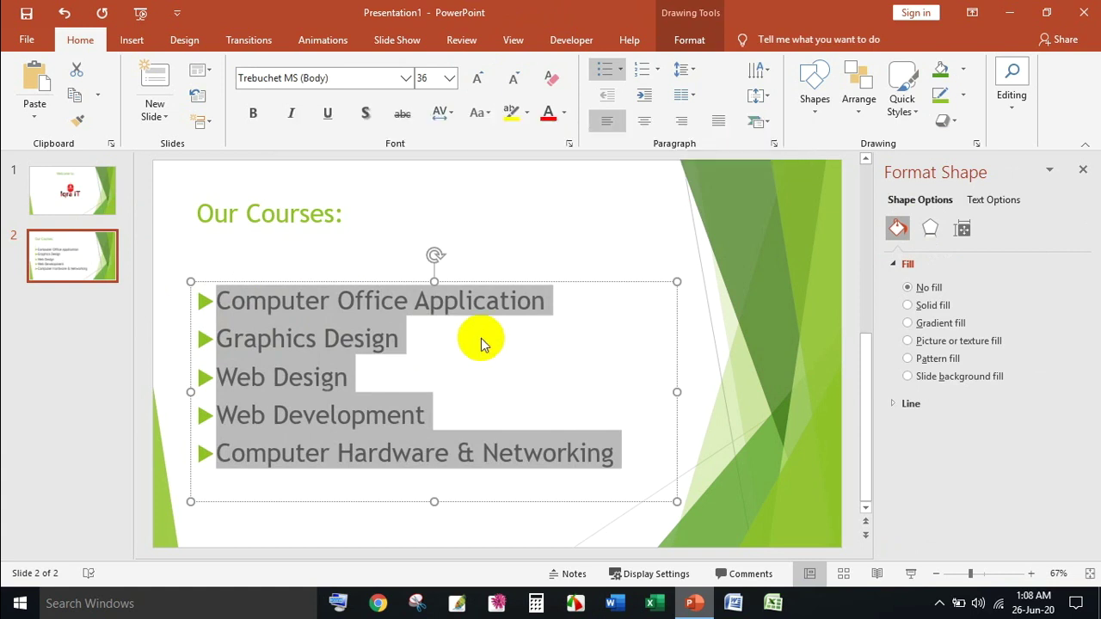
{"action": "left_click", "coordinate": [327, 215]}
{"action": "left_click_drag", "start_coordinate": [356, 216], "coordinate": [185, 214]}
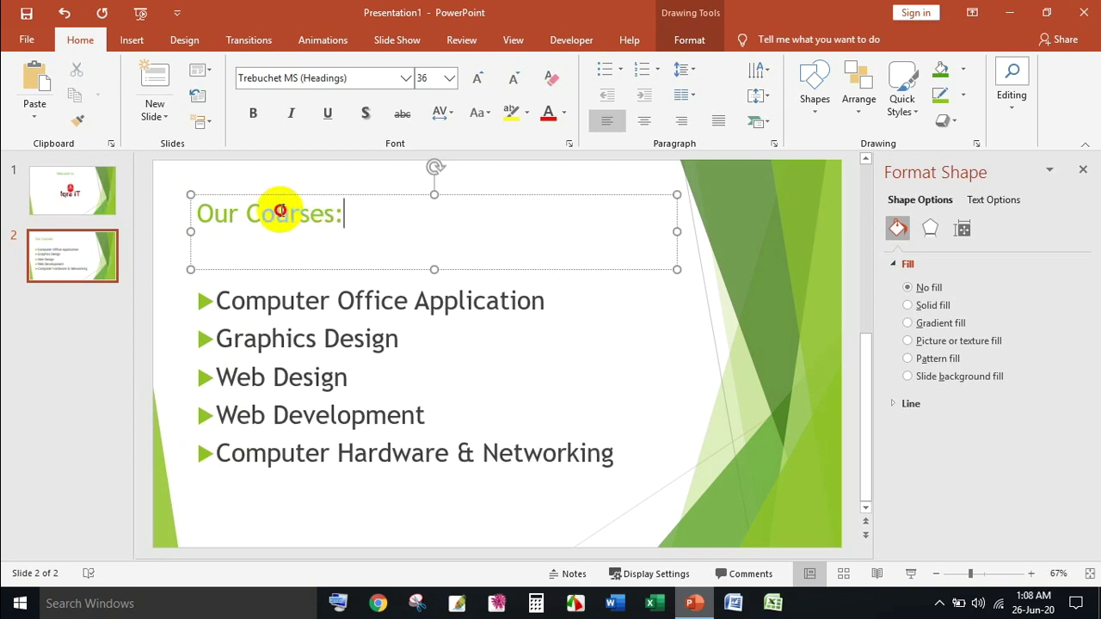
- Leave text editing and expand the full theme gallery on the Design tab
{"action": "left_click", "coordinate": [80, 252]}
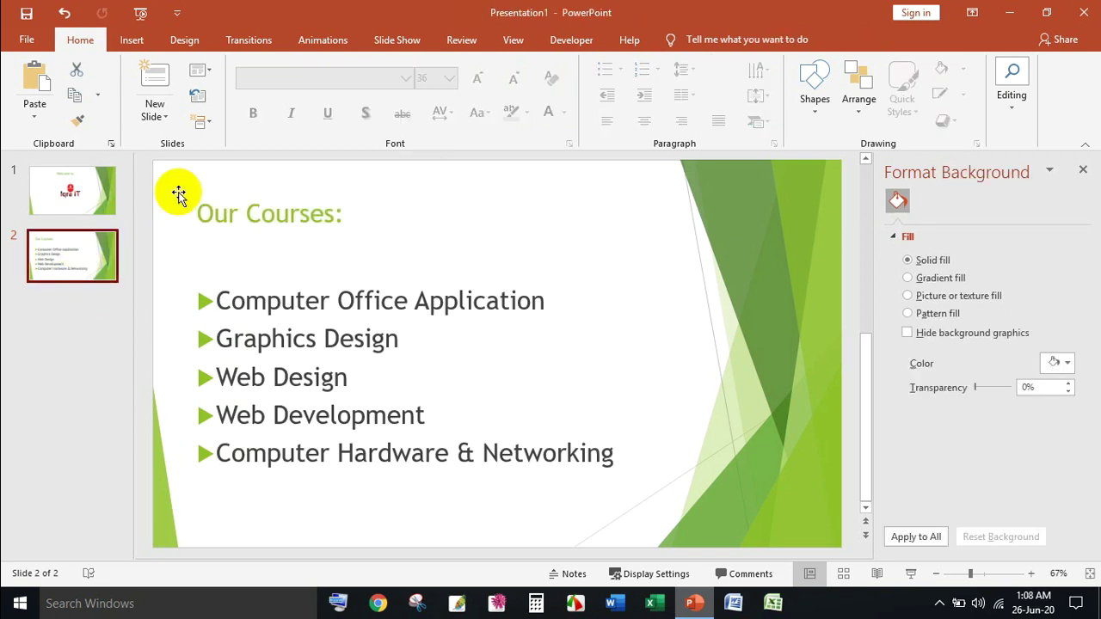
{"action": "left_click", "coordinate": [184, 39]}
{"action": "left_click", "coordinate": [548, 93]}
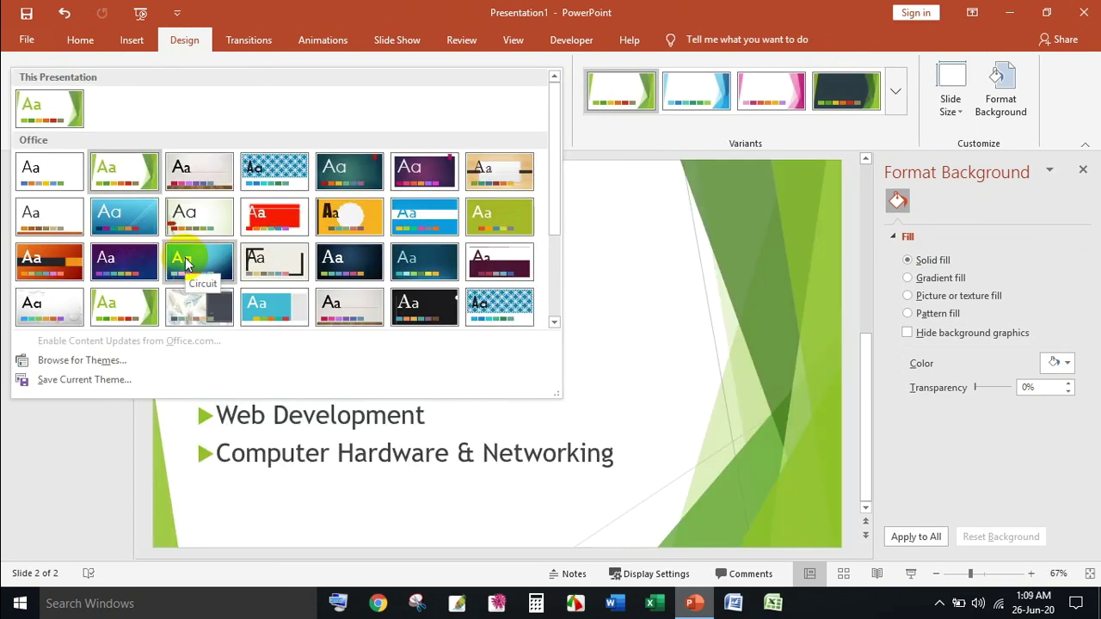
- Try the Circuit theme on the slides, then restore the green Facet theme
{"action": "left_click", "coordinate": [188, 263]}
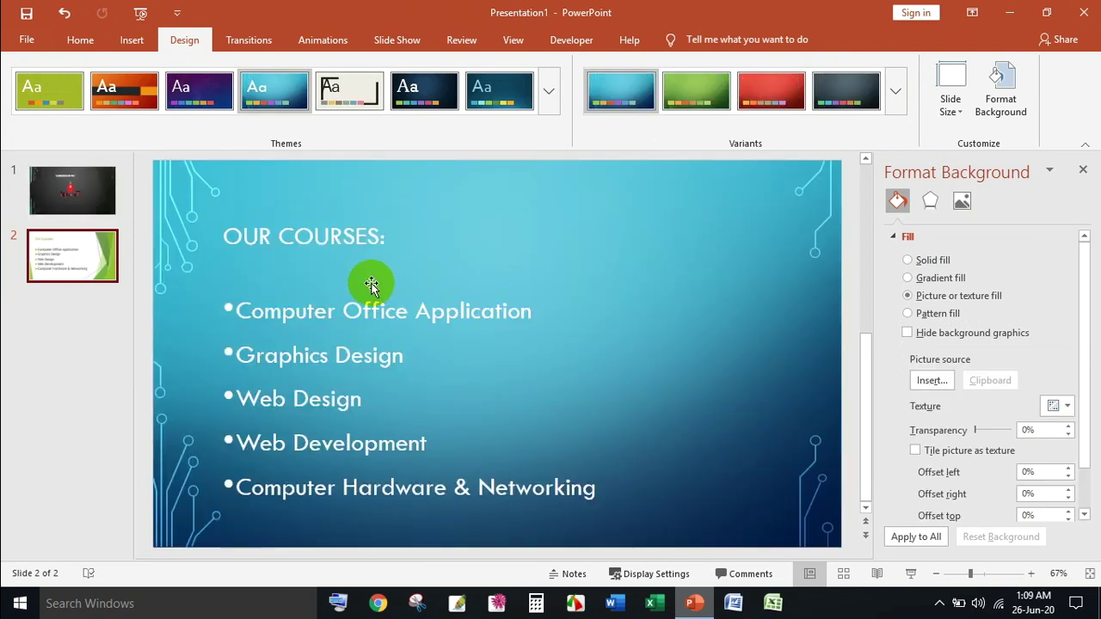
{"action": "left_click", "coordinate": [78, 202]}
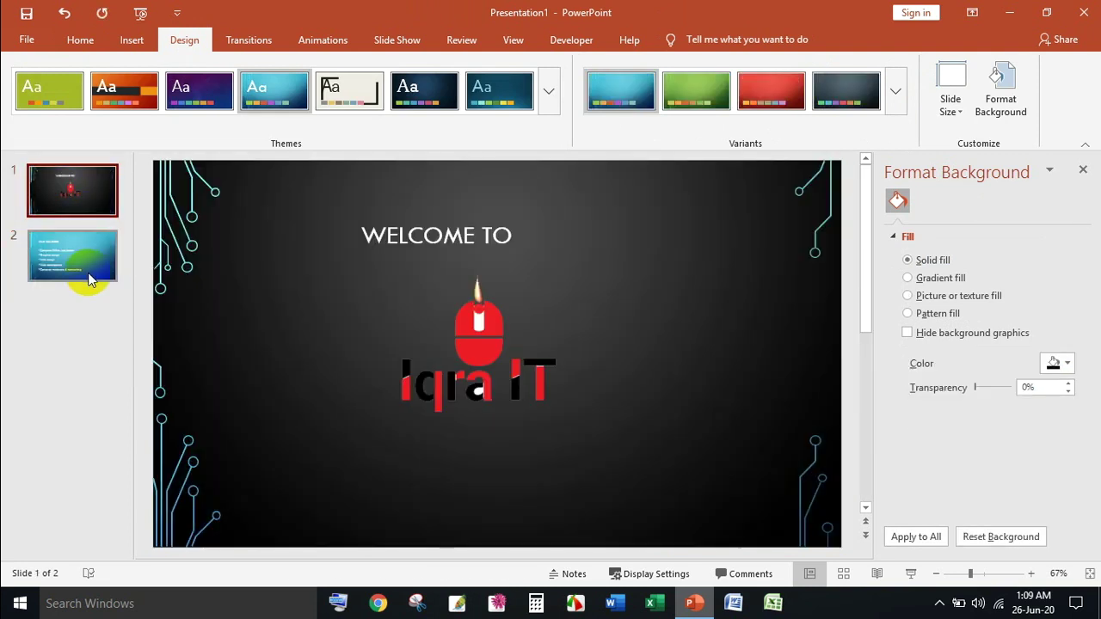
{"action": "left_click", "coordinate": [86, 273]}
{"action": "left_click", "coordinate": [91, 206]}
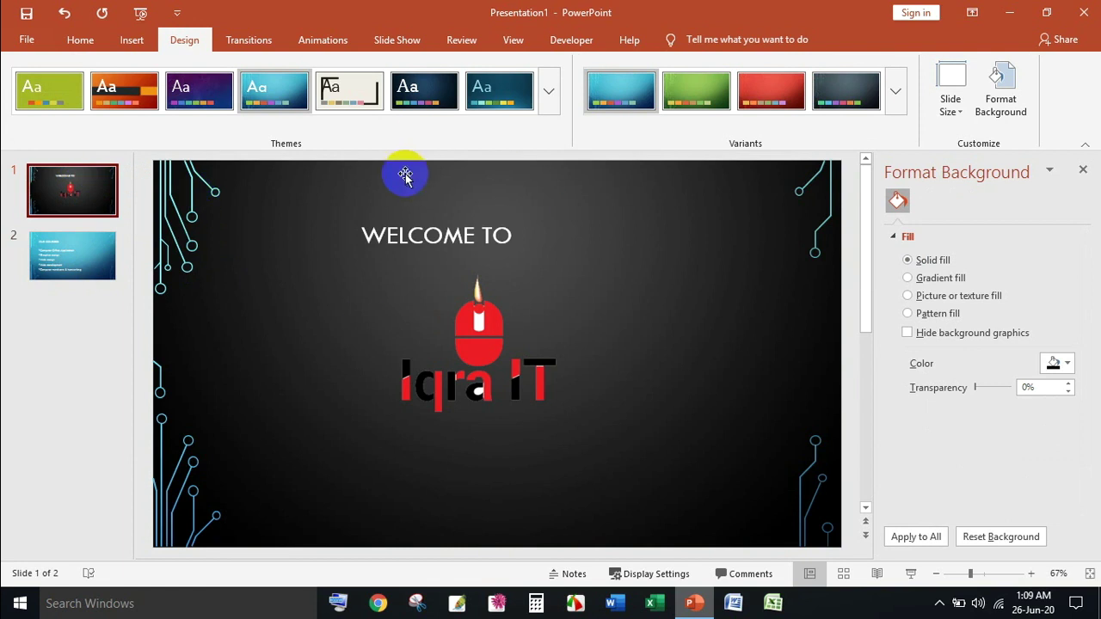
{"action": "left_click", "coordinate": [81, 249]}
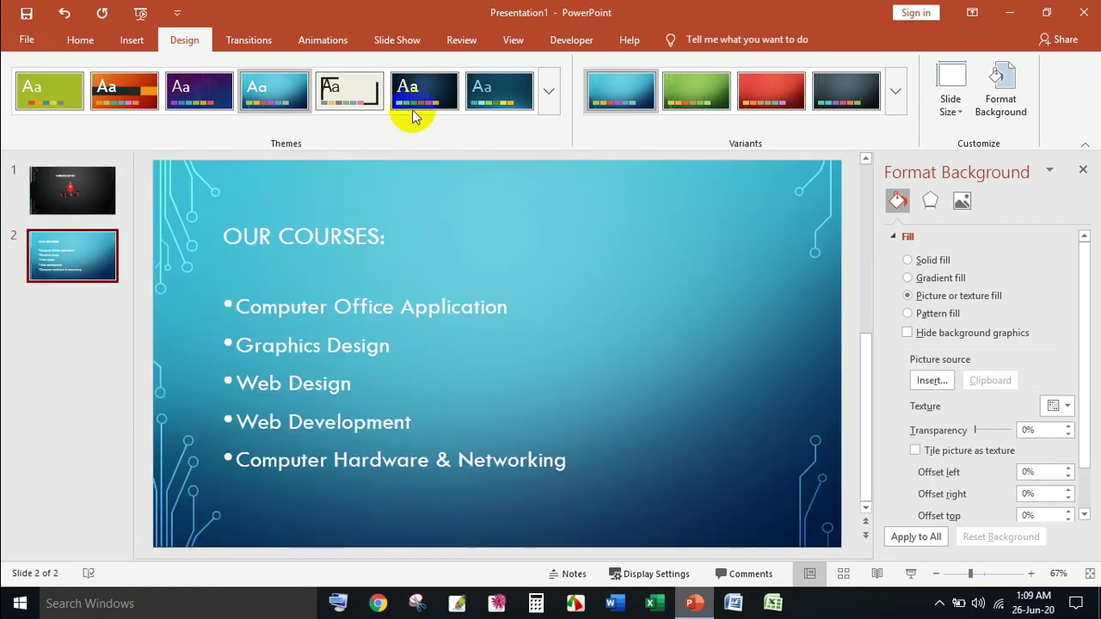
{"action": "left_click", "coordinate": [65, 93]}
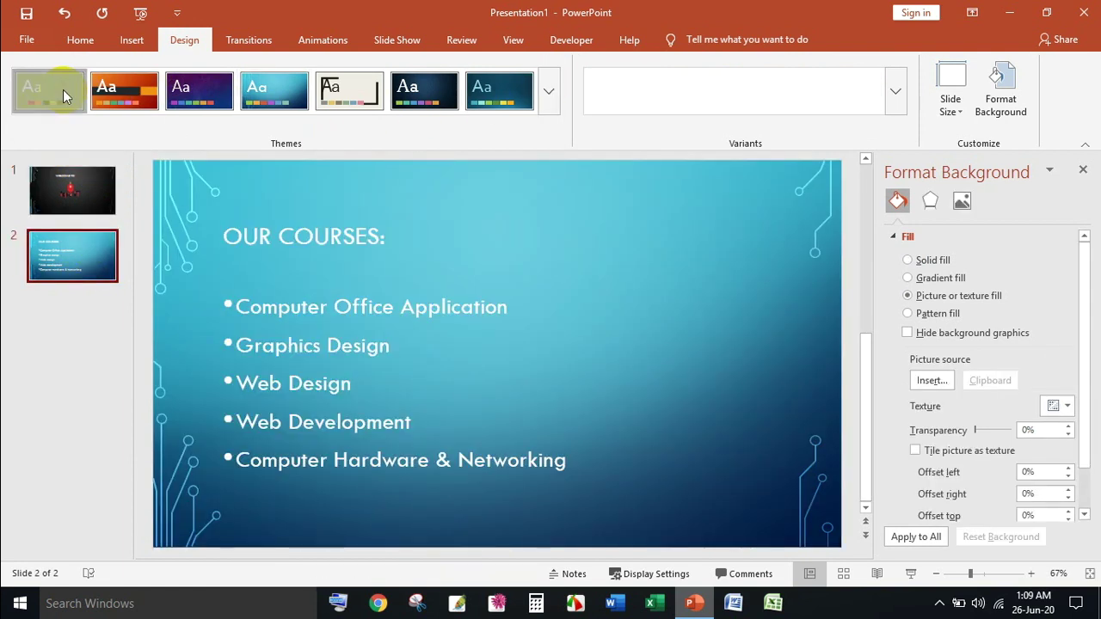
{"action": "left_click", "coordinate": [87, 191]}
{"action": "left_click", "coordinate": [95, 252]}
{"action": "left_click", "coordinate": [99, 202]}
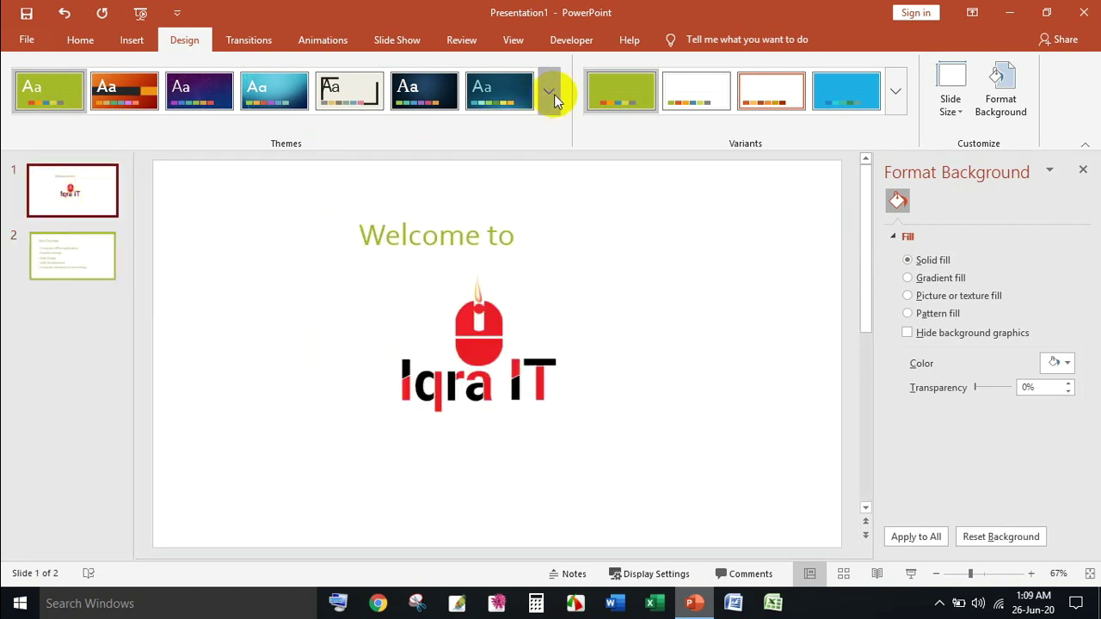
- Try the Feathered theme on all slides, then revert to the green Facet theme
{"action": "left_click", "coordinate": [549, 91]}
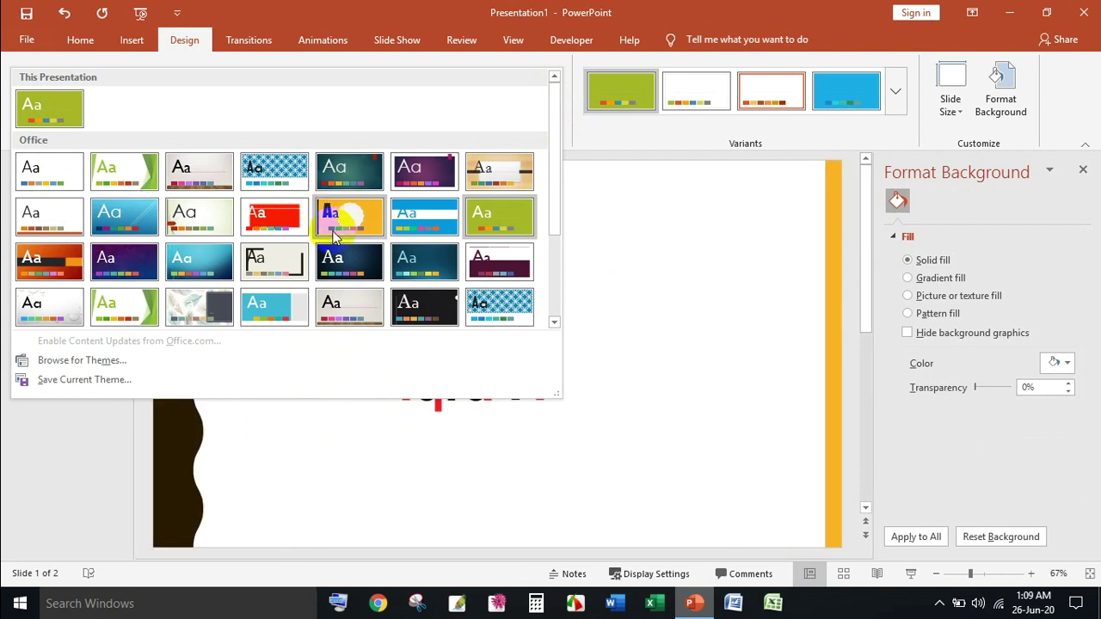
{"action": "scroll", "coordinate": [334, 243], "scroll_direction": "down", "scroll_amount": 3}
{"action": "left_click", "coordinate": [193, 172]}
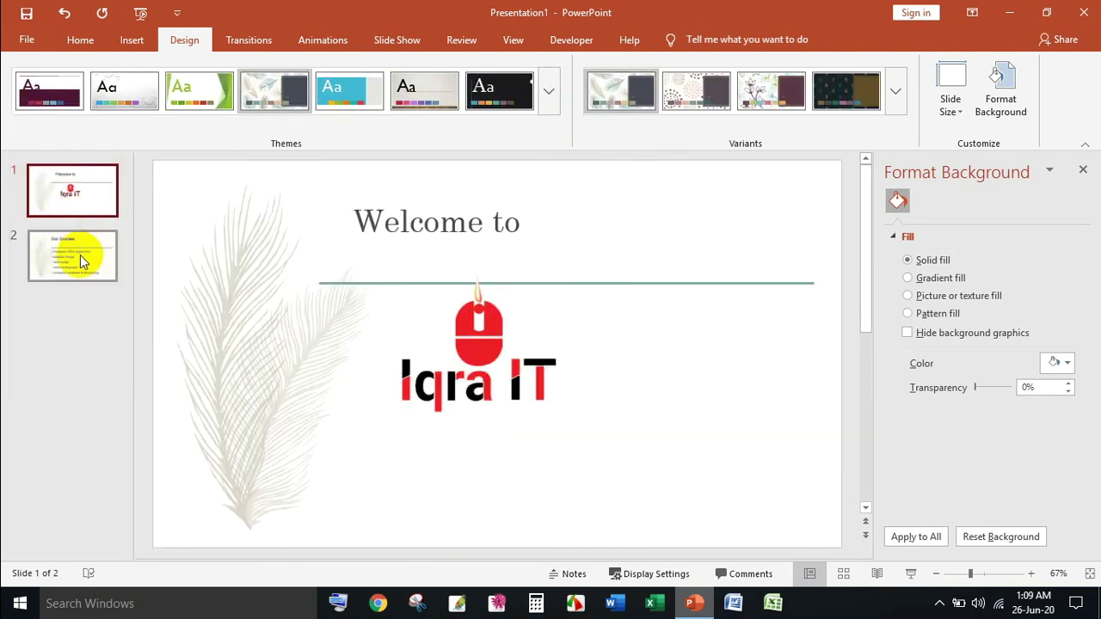
{"action": "left_click", "coordinate": [80, 253]}
{"action": "left_click", "coordinate": [87, 195]}
{"action": "left_click", "coordinate": [75, 255]}
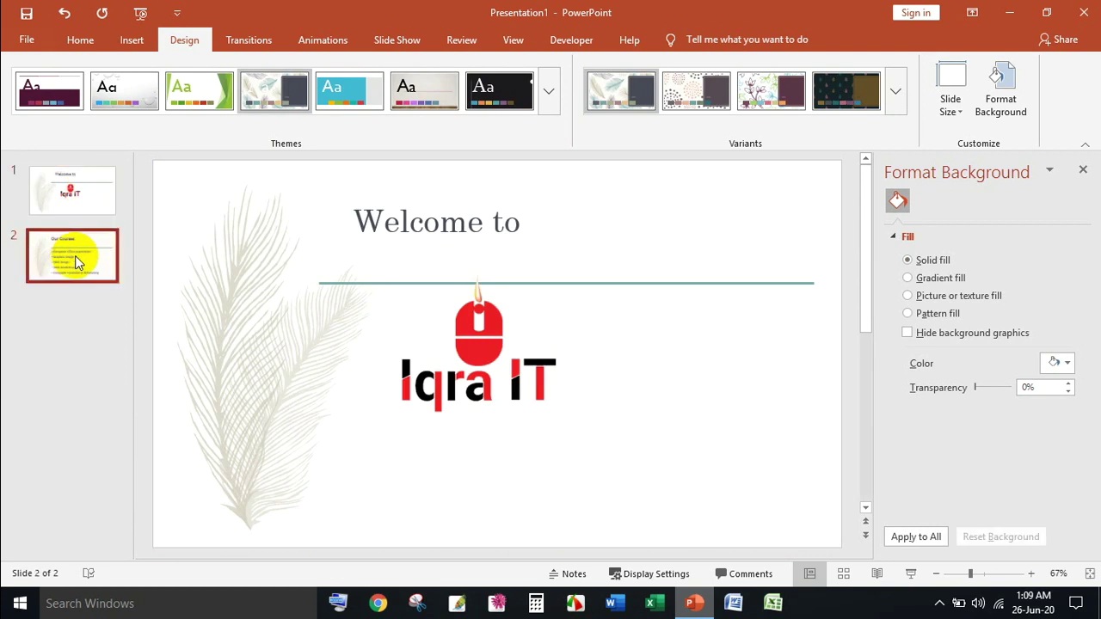
{"action": "left_click", "coordinate": [74, 187]}
{"action": "left_click", "coordinate": [81, 267]}
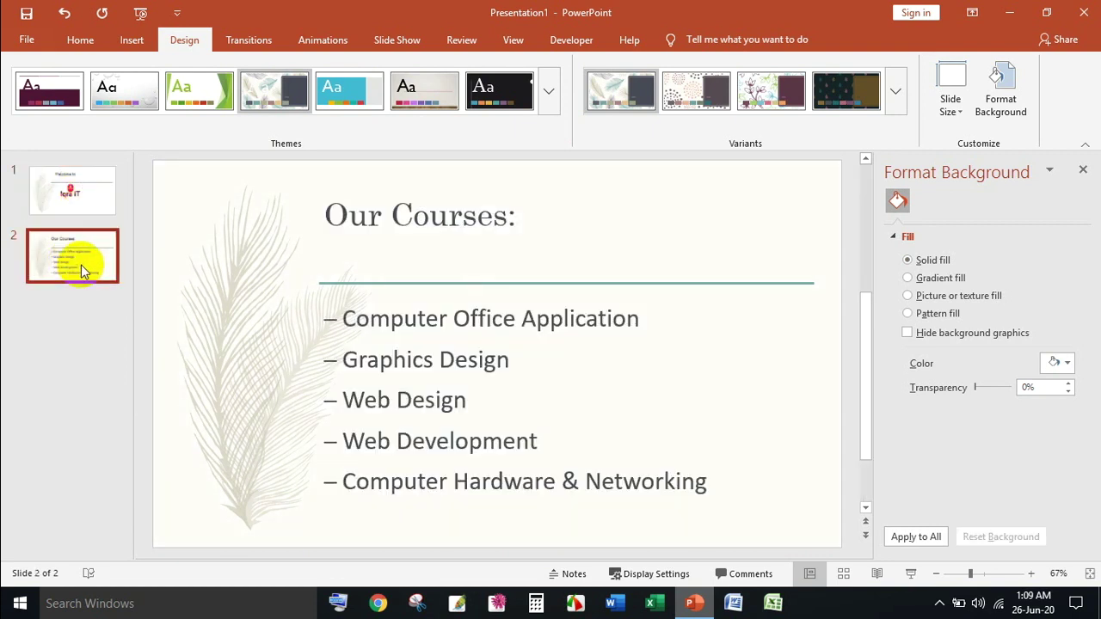
{"action": "left_click", "coordinate": [101, 270]}
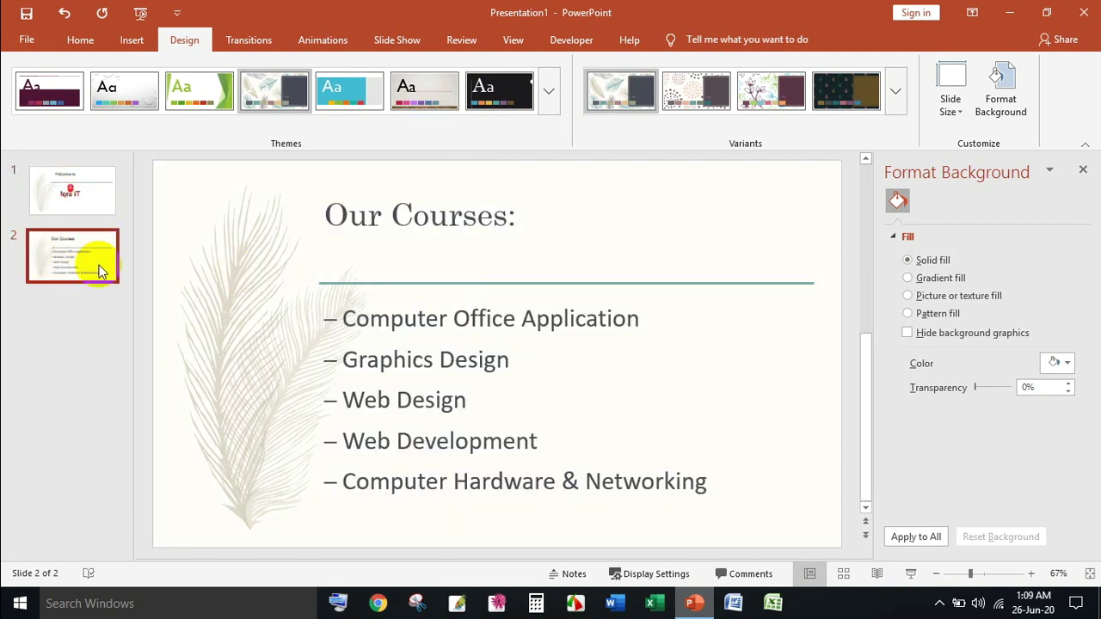
{"action": "left_click", "coordinate": [87, 189]}
{"action": "left_click", "coordinate": [207, 85]}
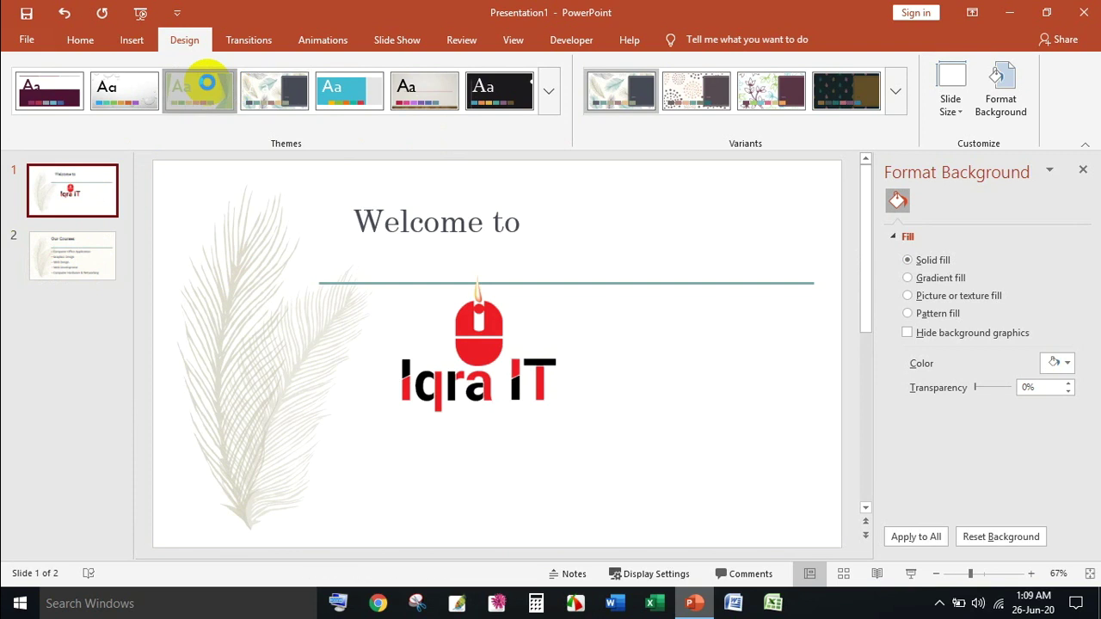
{"action": "left_click", "coordinate": [70, 258]}
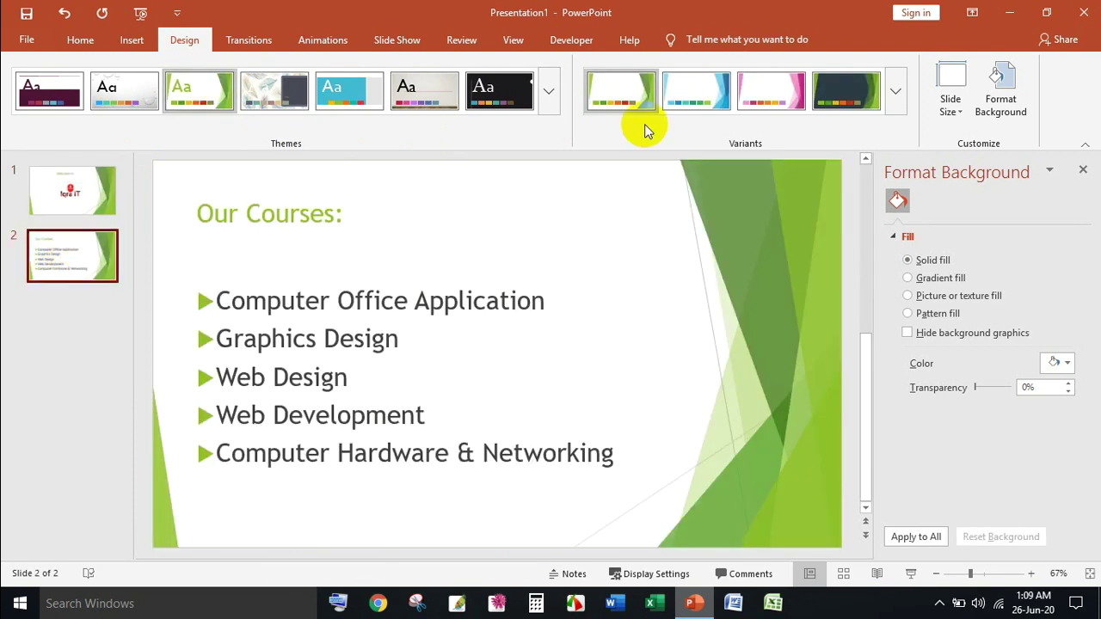
- Apply the Feathered theme to slide 2 only, keeping slide 1 in green Facet
{"action": "left_click", "coordinate": [273, 93]}
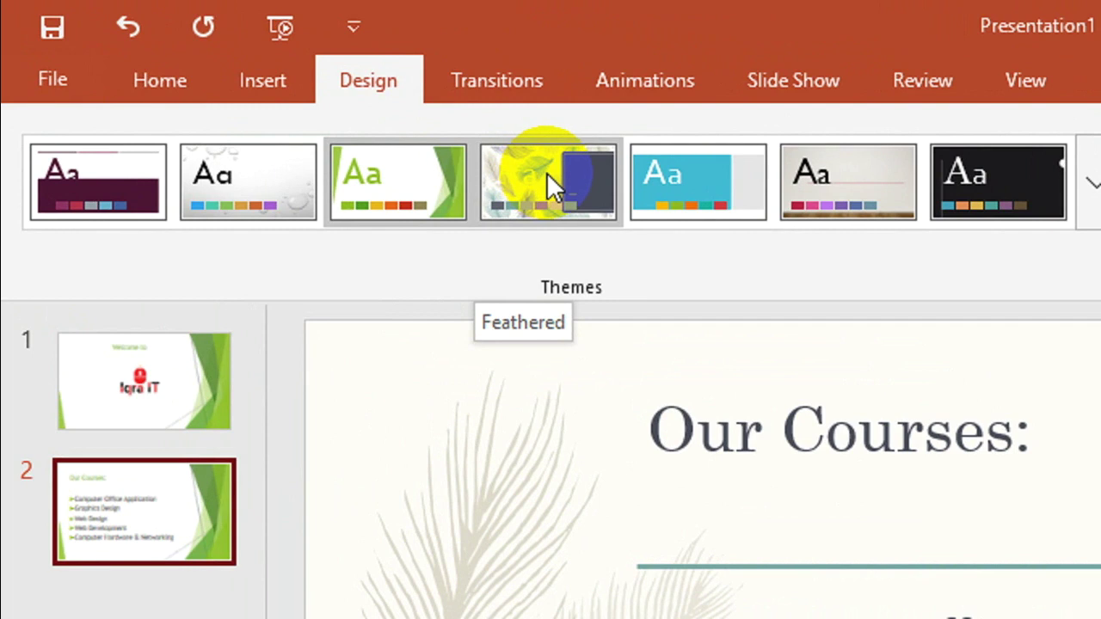
{"action": "left_click", "coordinate": [550, 173]}
{"action": "right_click", "coordinate": [550, 173]}
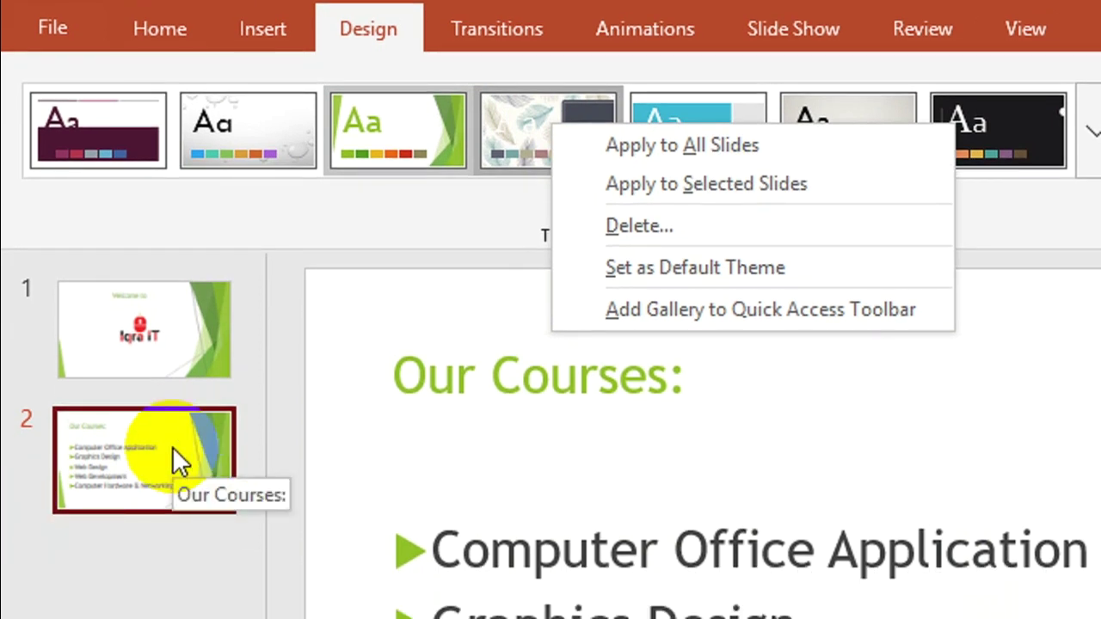
{"action": "left_click", "coordinate": [737, 184]}
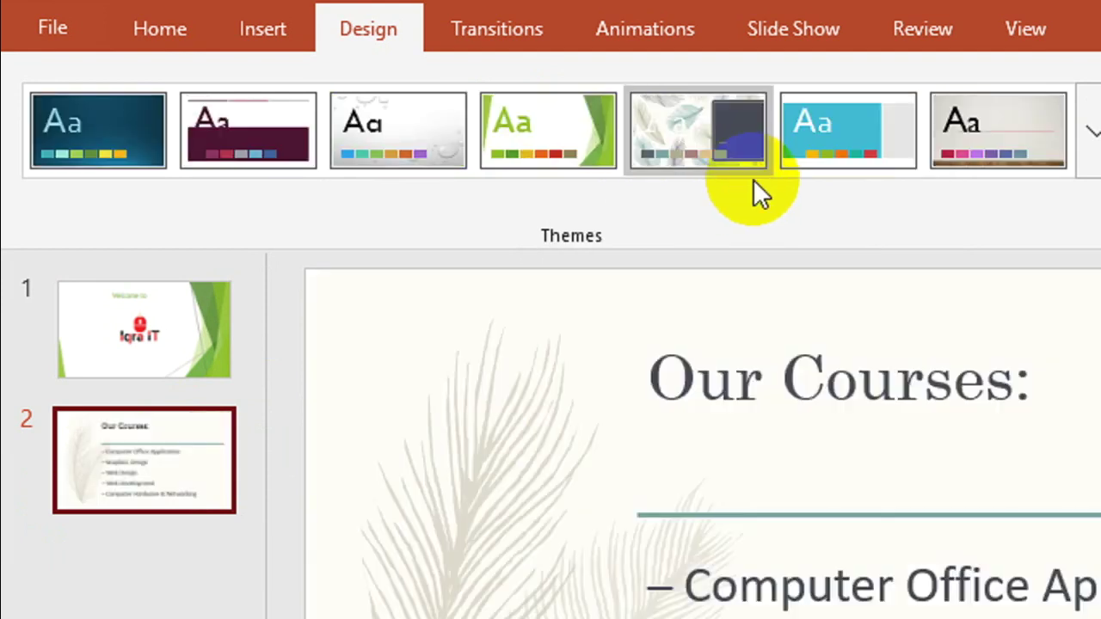
{"action": "left_click", "coordinate": [170, 324]}
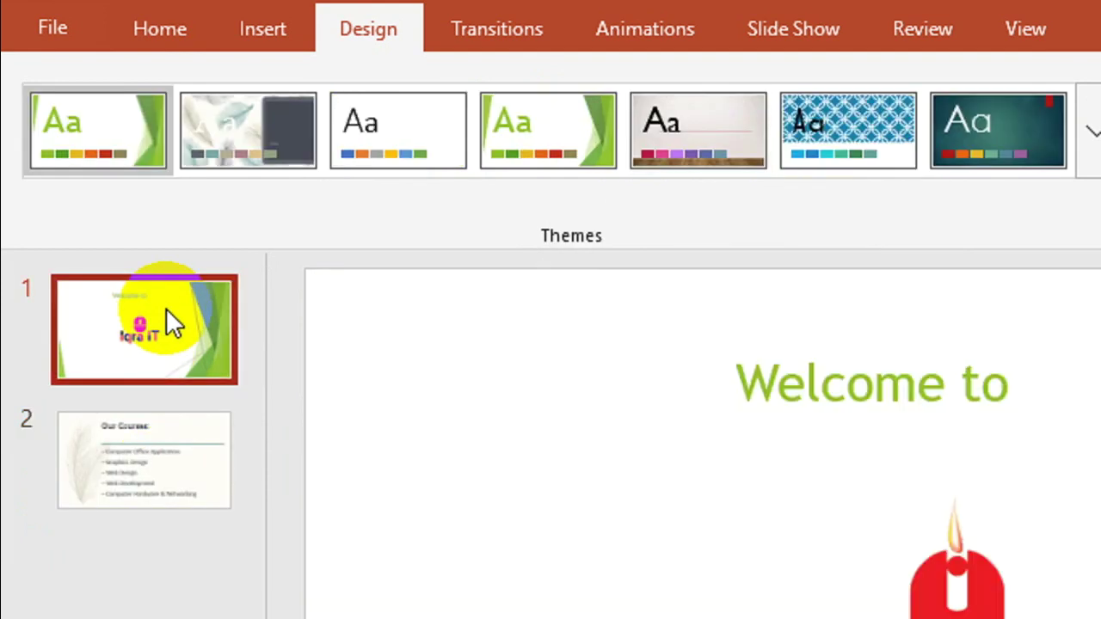
{"action": "left_click", "coordinate": [172, 456]}
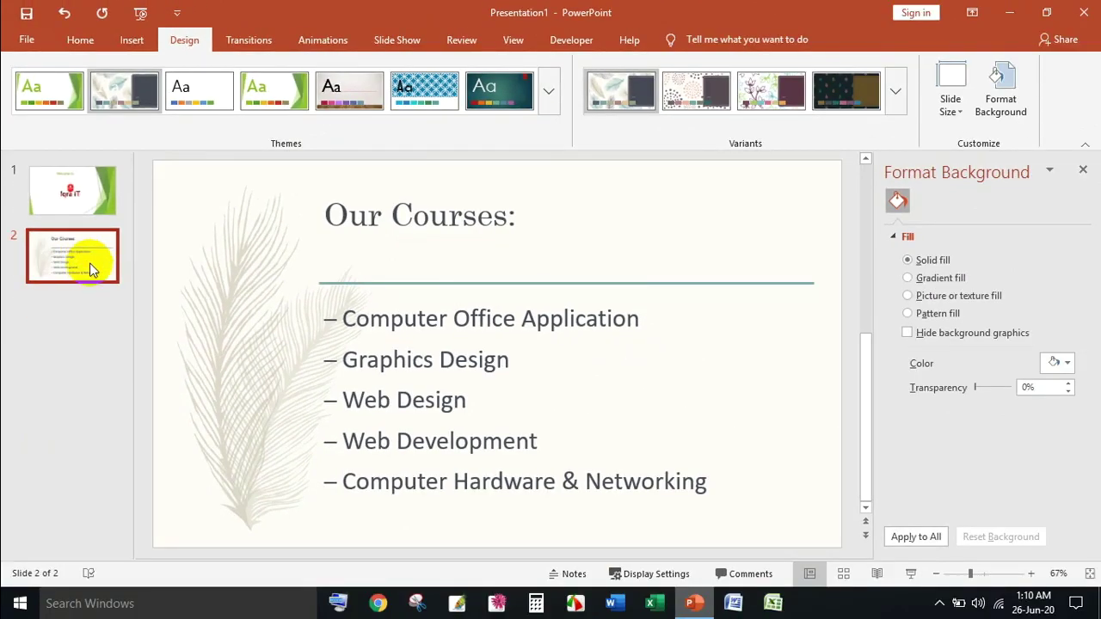
{"action": "left_click", "coordinate": [86, 40]}
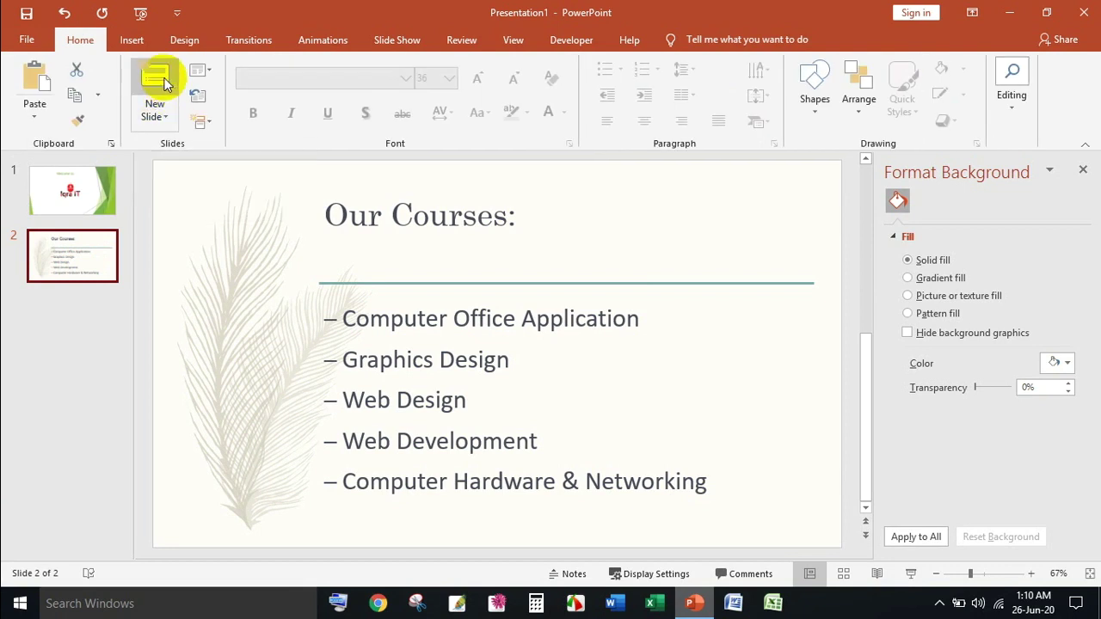
- Add slide 3 titled 'Computer Office Application'
{"action": "left_click", "coordinate": [162, 80]}
{"action": "left_click", "coordinate": [453, 228]}
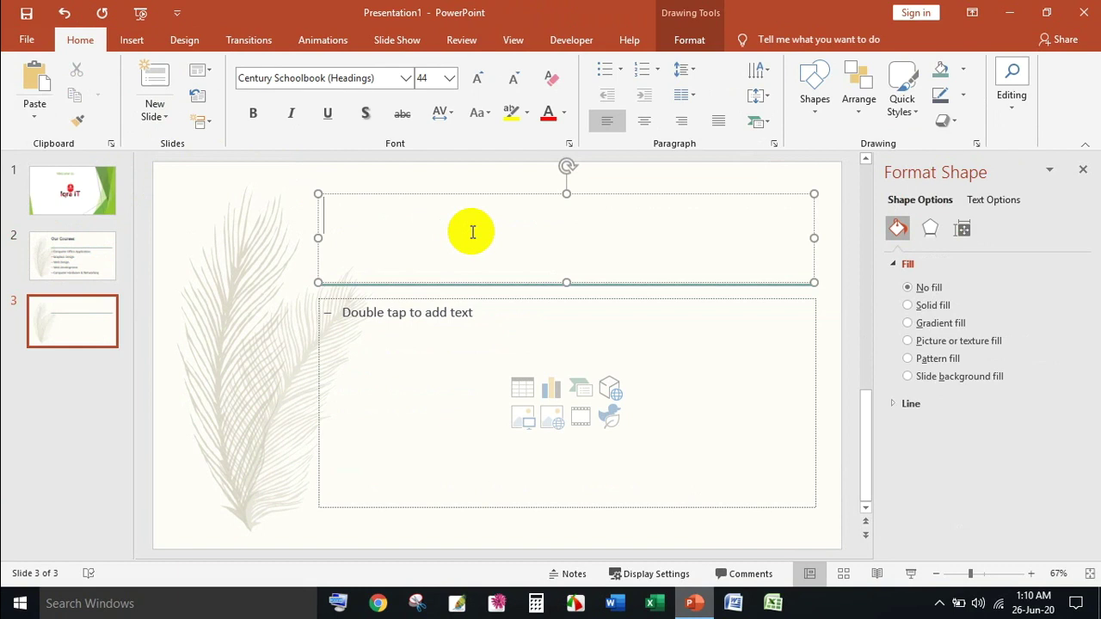
{"action": "type", "text": "Computer Office Applciato"}
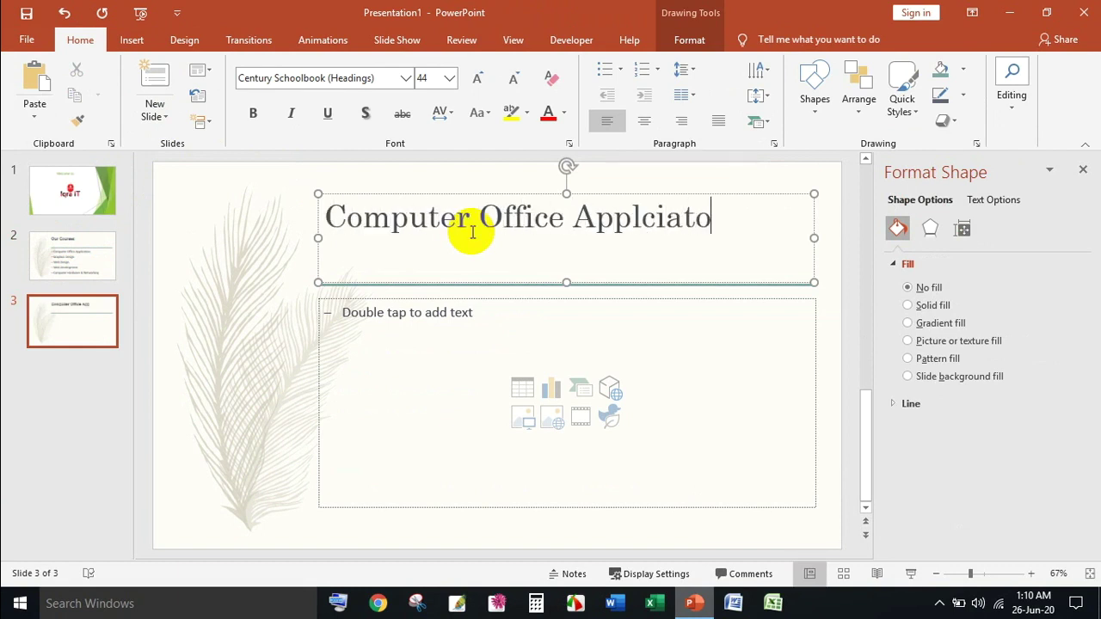
{"action": "key", "text": "BackSpace"}
{"action": "key", "text": "BackSpace"}
{"action": "key", "text": "BackSpace"}
{"action": "key", "text": "BackSpace"}
{"action": "type", "text": "ation"}
- List six topics from Computer Fundamentals to Email & Internet, correcting Microsoft and Application spellings
{"action": "left_click", "coordinate": [437, 310]}
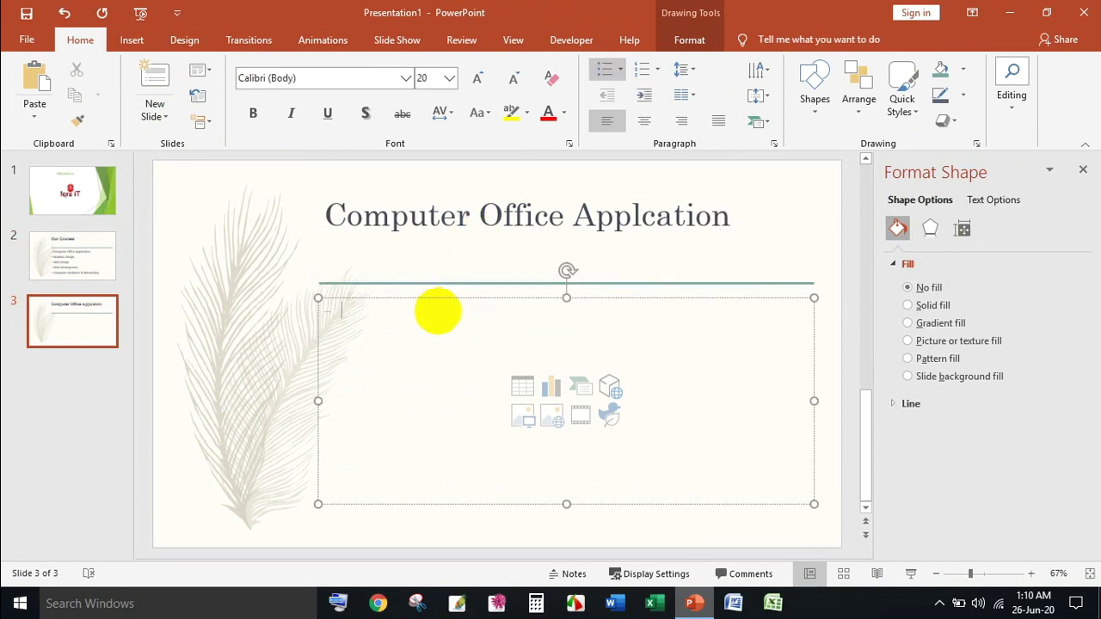
{"action": "type", "text": "Compute"}
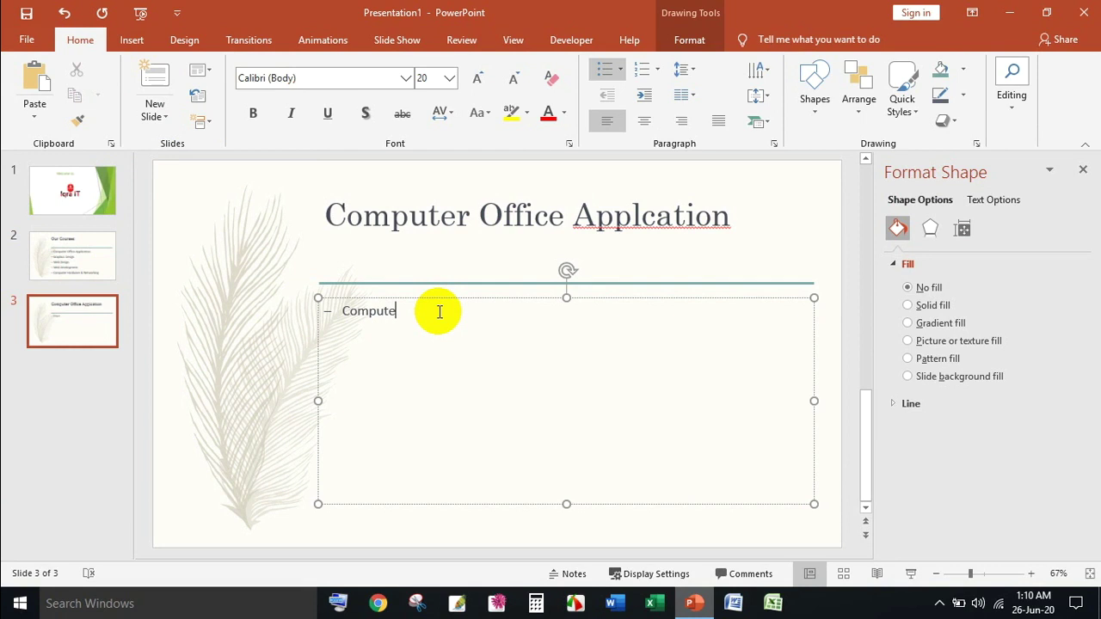
{"action": "type", "text": "r Fun"}
{"action": "type", "text": "Micr"}
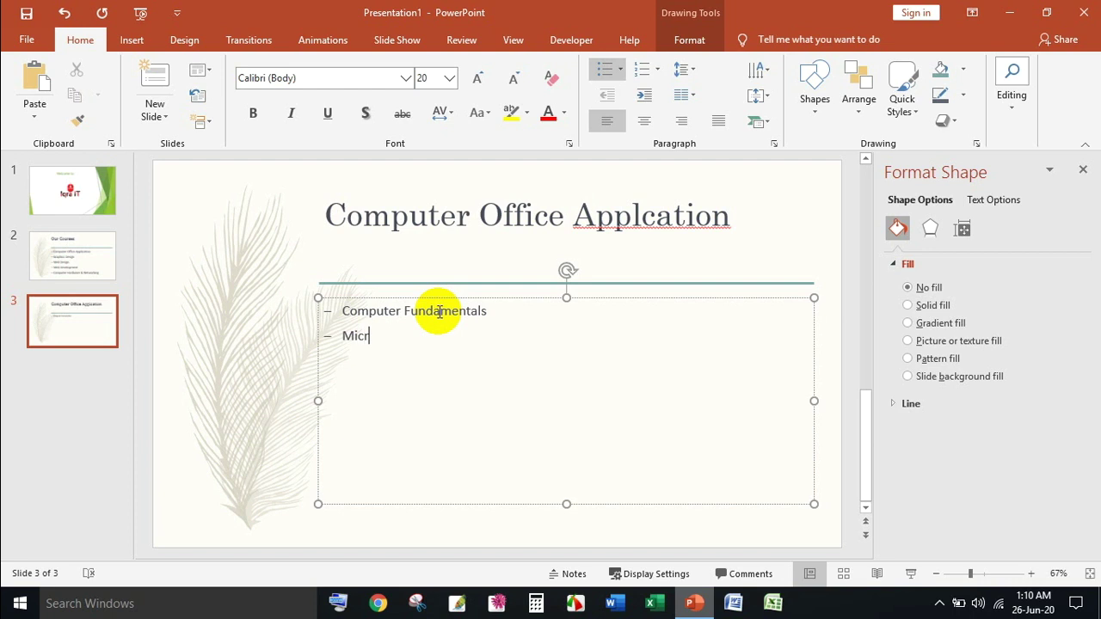
{"action": "type", "text": "Word"}
{"action": "type", "text": "icrosoft "}
{"action": "type", "text": "Ex"}
{"action": "type", "text": "Micr"}
{"action": "type", "text": "Power"}
{"action": "type", "text": "Point"}
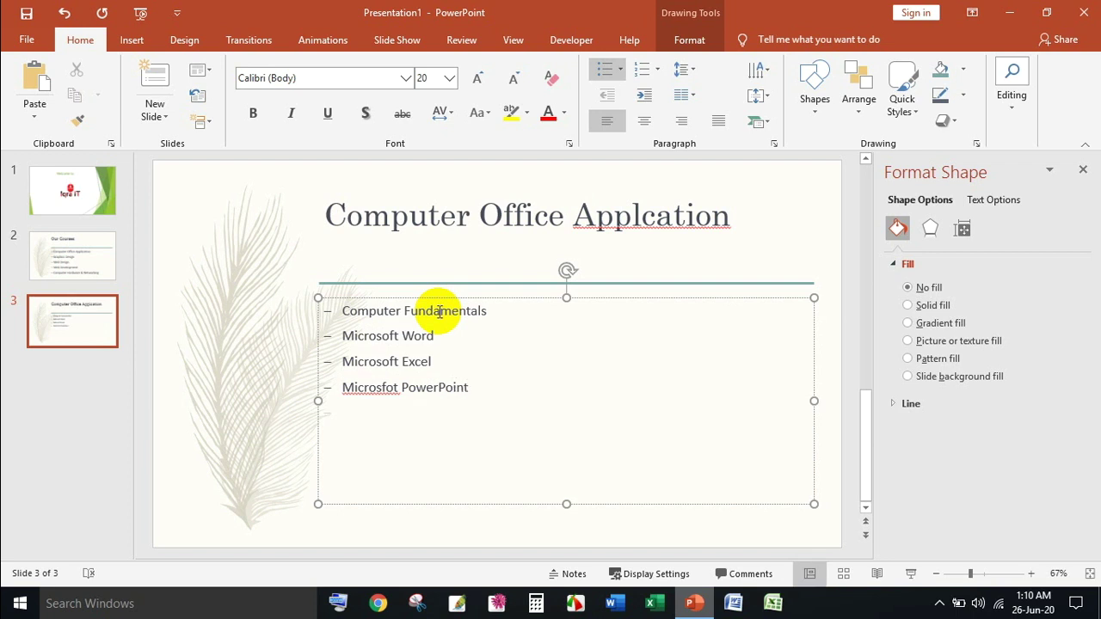
{"action": "type", "text": "Microsoft "}
{"action": "type", "text": "Acc"}
{"action": "type", "text": "Ema"}
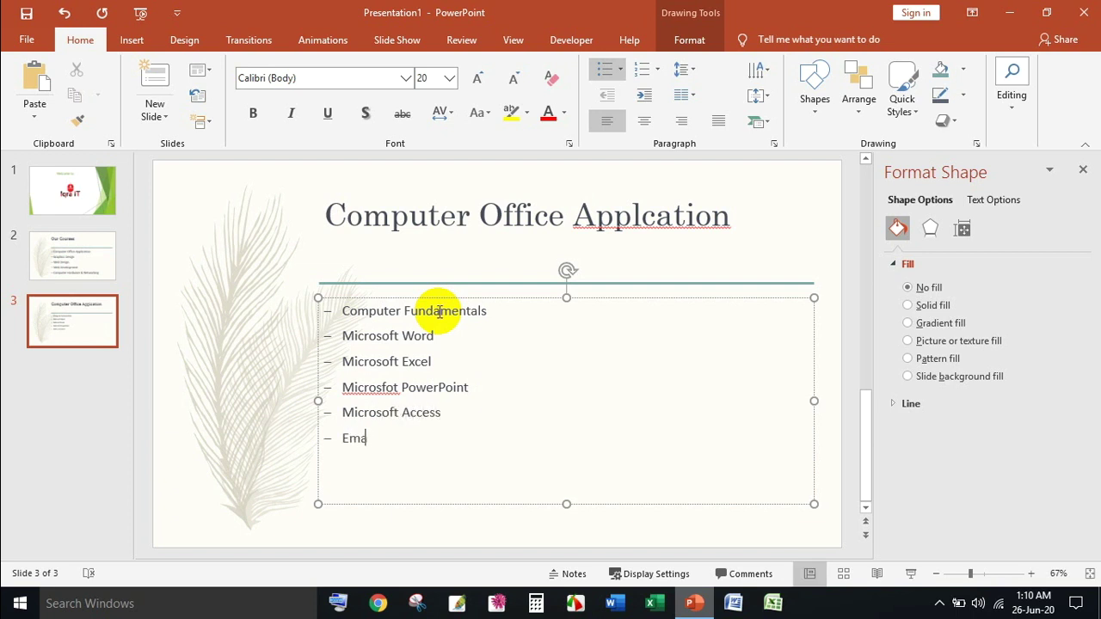
{"action": "type", "text": " &&"}
{"action": "type", "text": "Internet"}
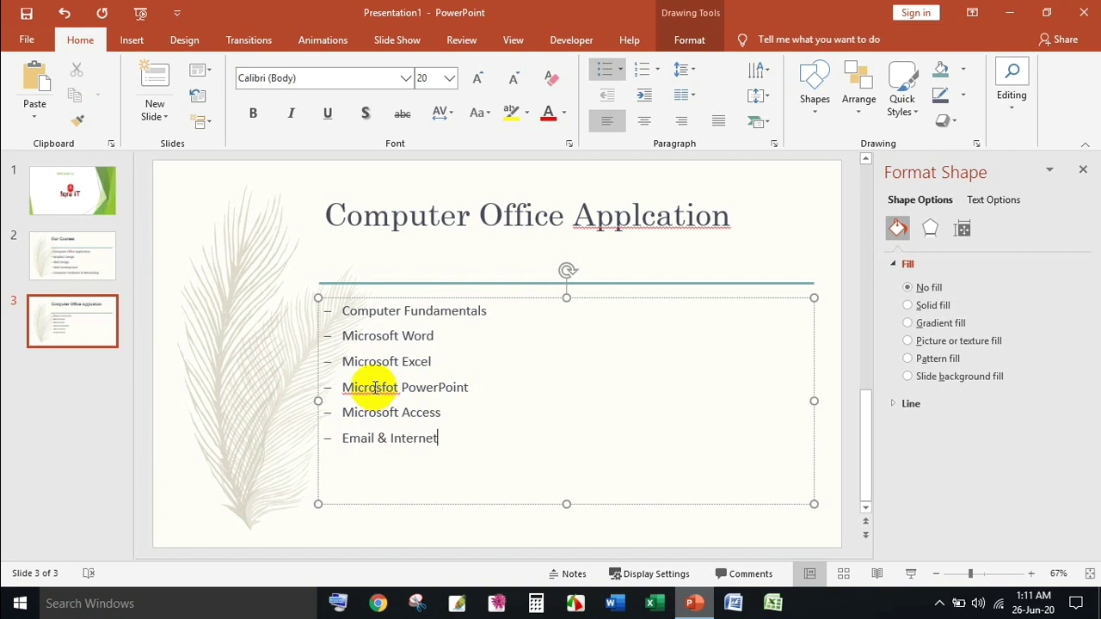
{"action": "right_click", "coordinate": [374, 387]}
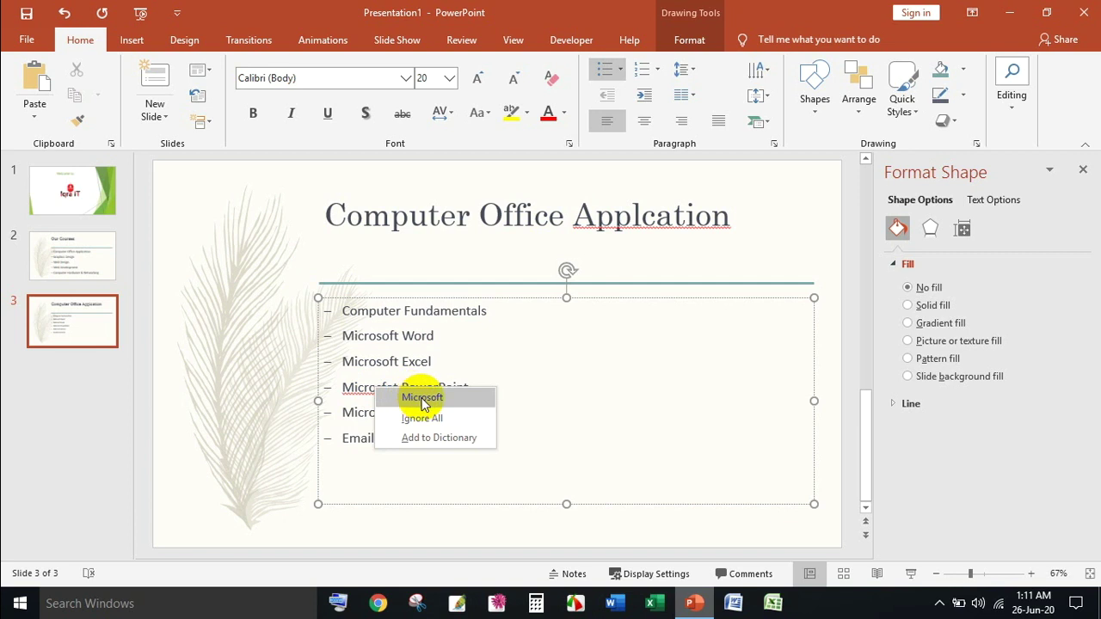
{"action": "left_click", "coordinate": [421, 399]}
{"action": "left_click", "coordinate": [473, 435]}
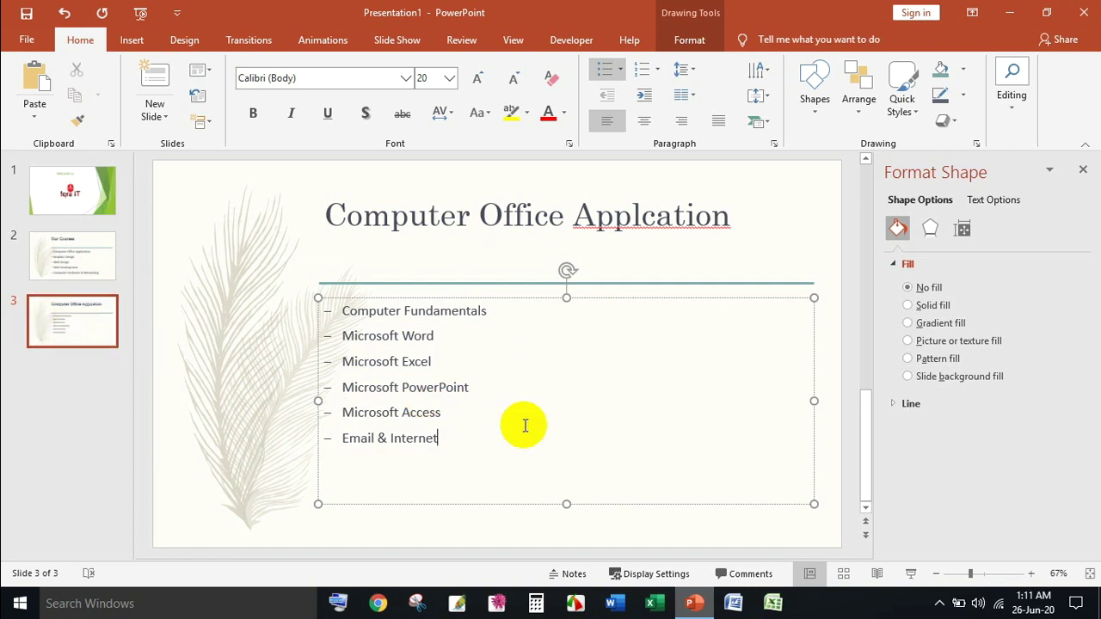
{"action": "right_click", "coordinate": [662, 216]}
{"action": "left_click", "coordinate": [718, 226]}
{"action": "left_click", "coordinate": [534, 360]}
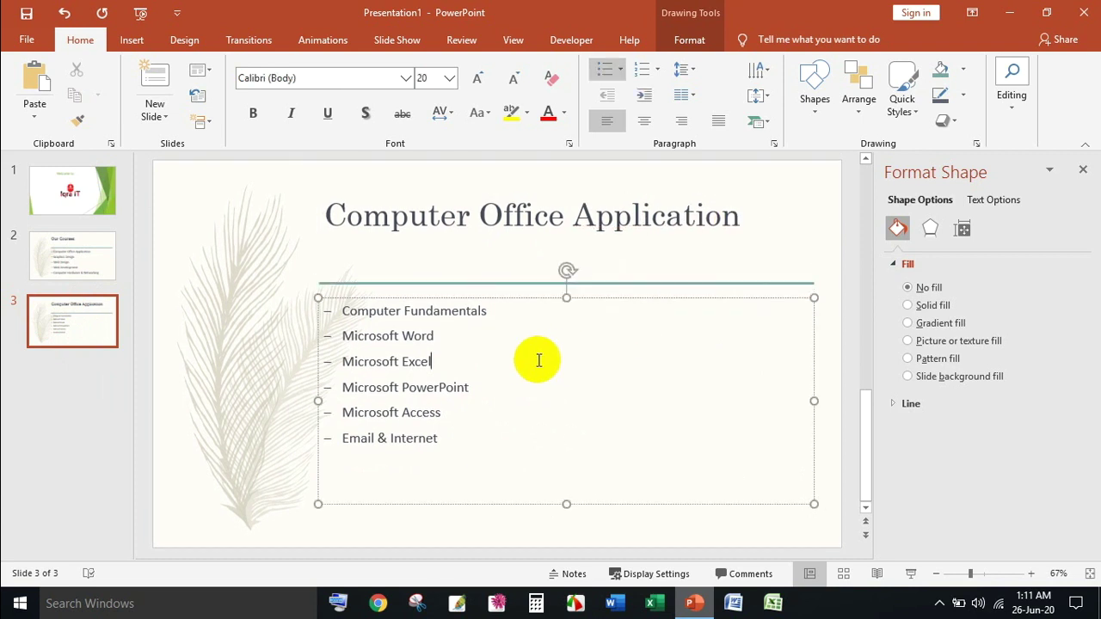
{"action": "left_click", "coordinate": [271, 273]}
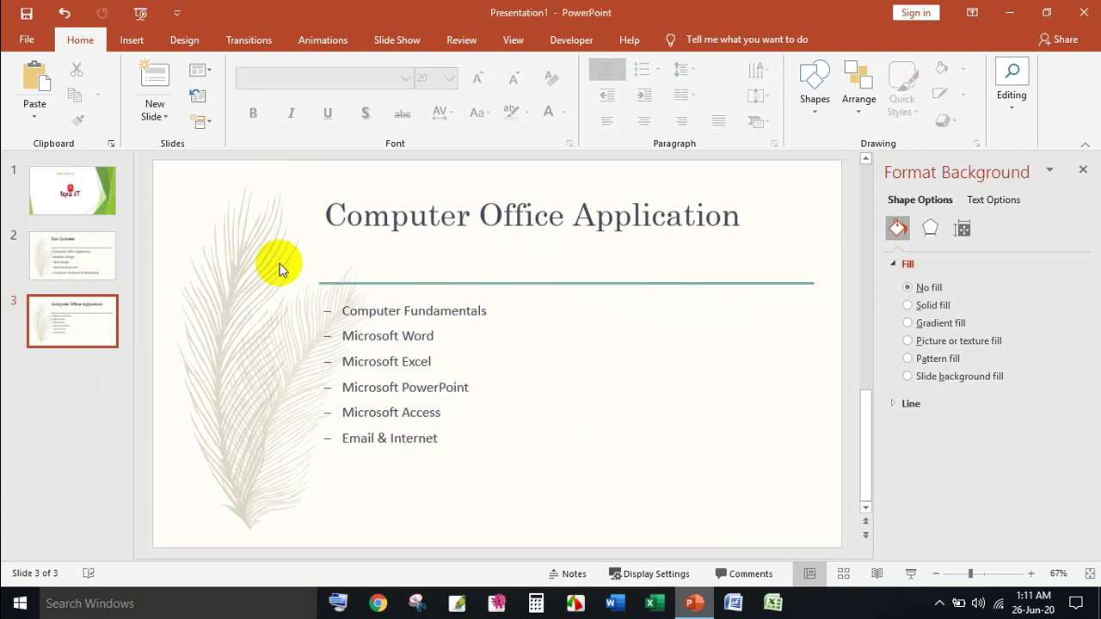
- Apply the Badge theme to slide 3 only with Apply to Selected Slides
{"action": "left_click", "coordinate": [185, 41]}
{"action": "left_click", "coordinate": [553, 98]}
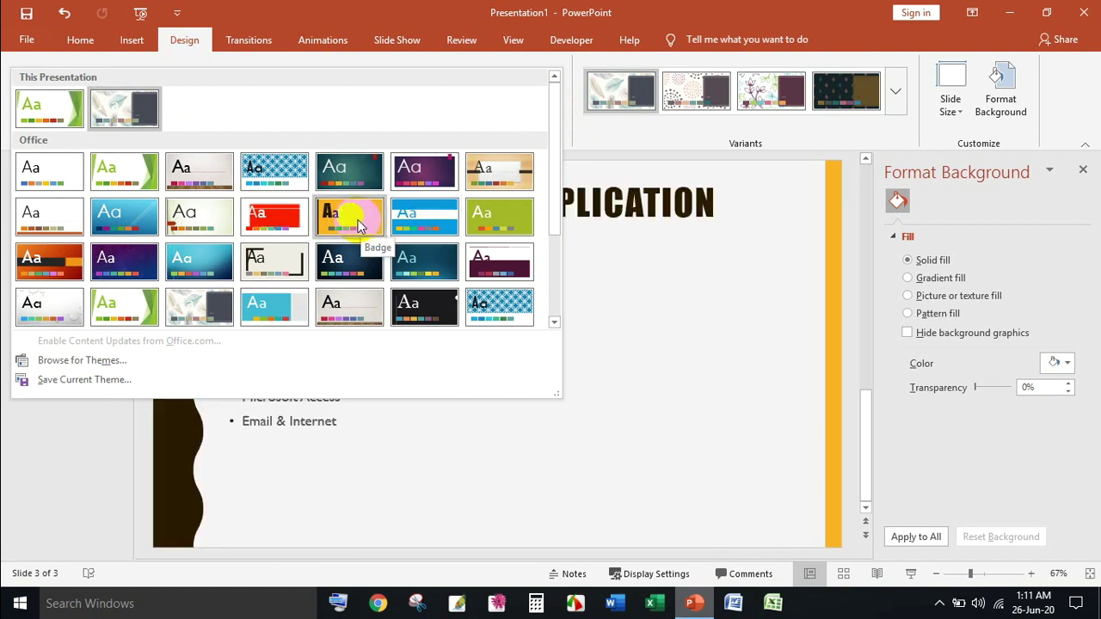
{"action": "right_click", "coordinate": [353, 215]}
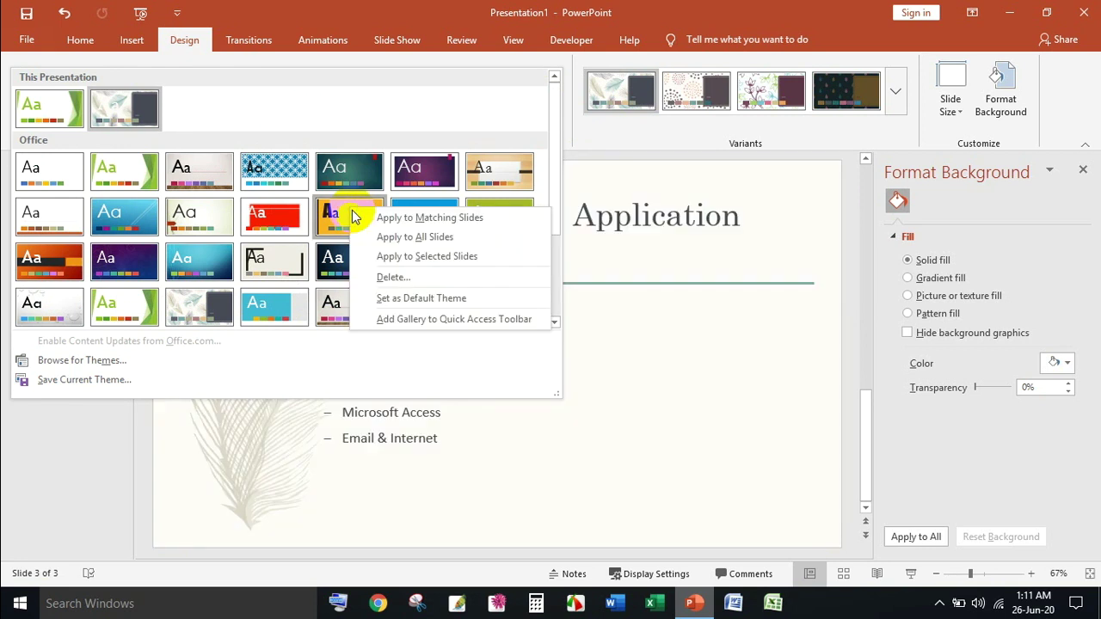
{"action": "left_click", "coordinate": [439, 258]}
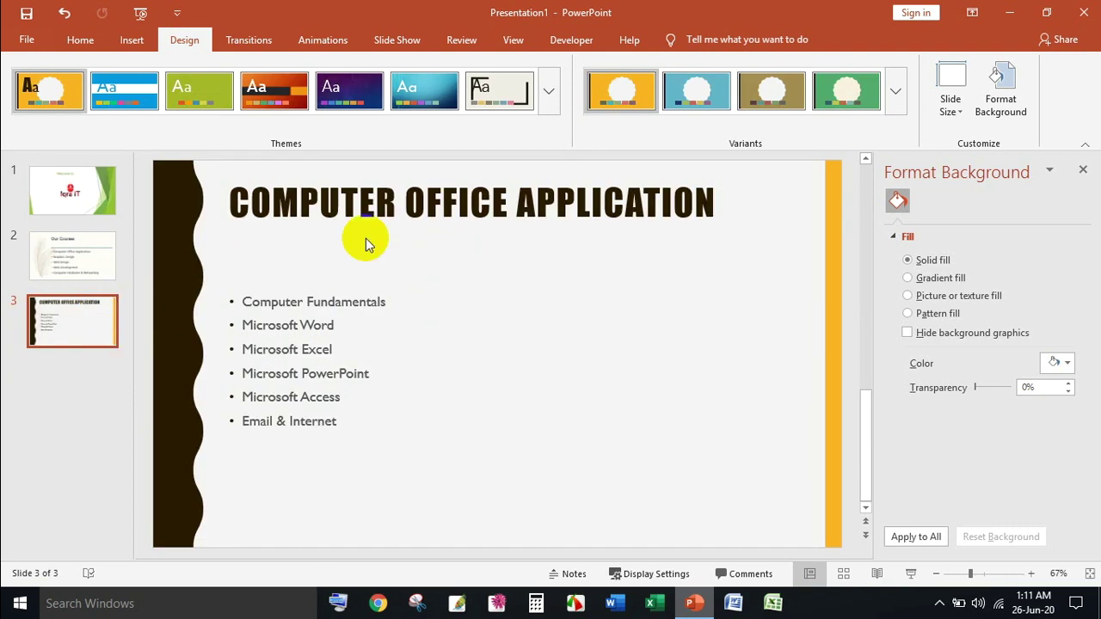
- Compare the themes across all three slides and return to slide 3
{"action": "left_click", "coordinate": [82, 262]}
{"action": "left_click", "coordinate": [83, 323]}
{"action": "left_click", "coordinate": [84, 215]}
{"action": "left_click", "coordinate": [81, 255]}
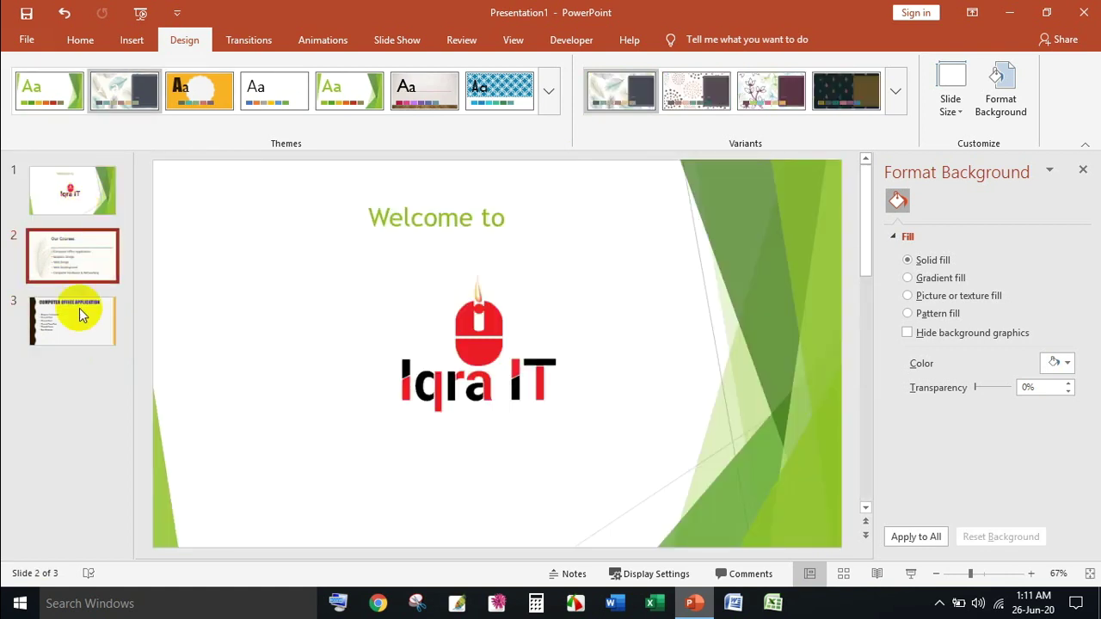
{"action": "left_click", "coordinate": [79, 325]}
{"action": "left_click", "coordinate": [78, 184]}
{"action": "left_click", "coordinate": [565, 368]}
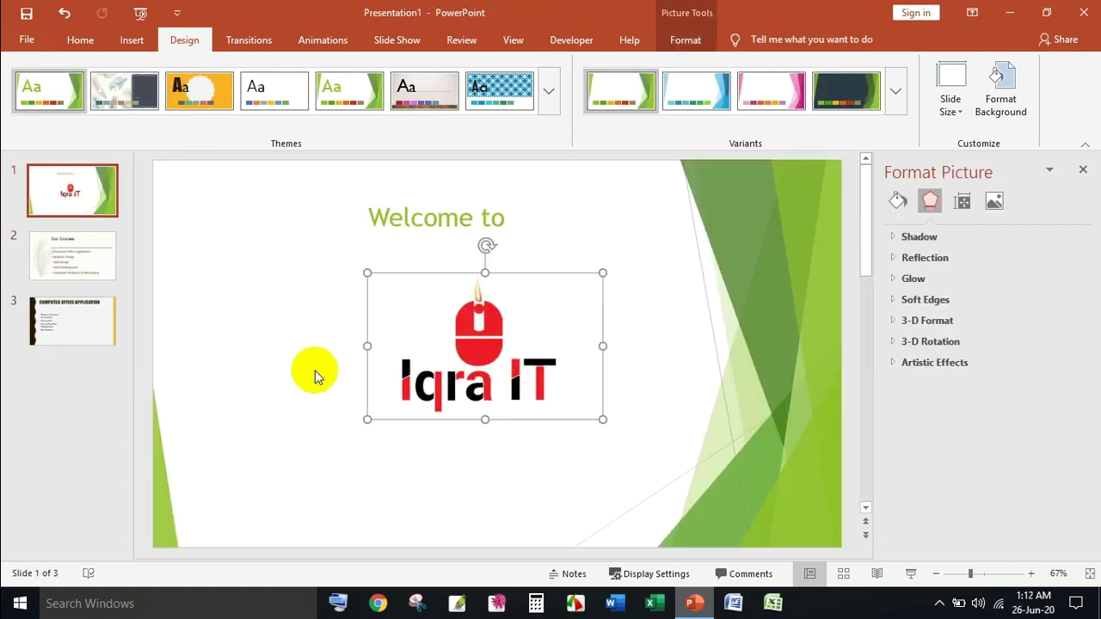
{"action": "left_click", "coordinate": [59, 321]}
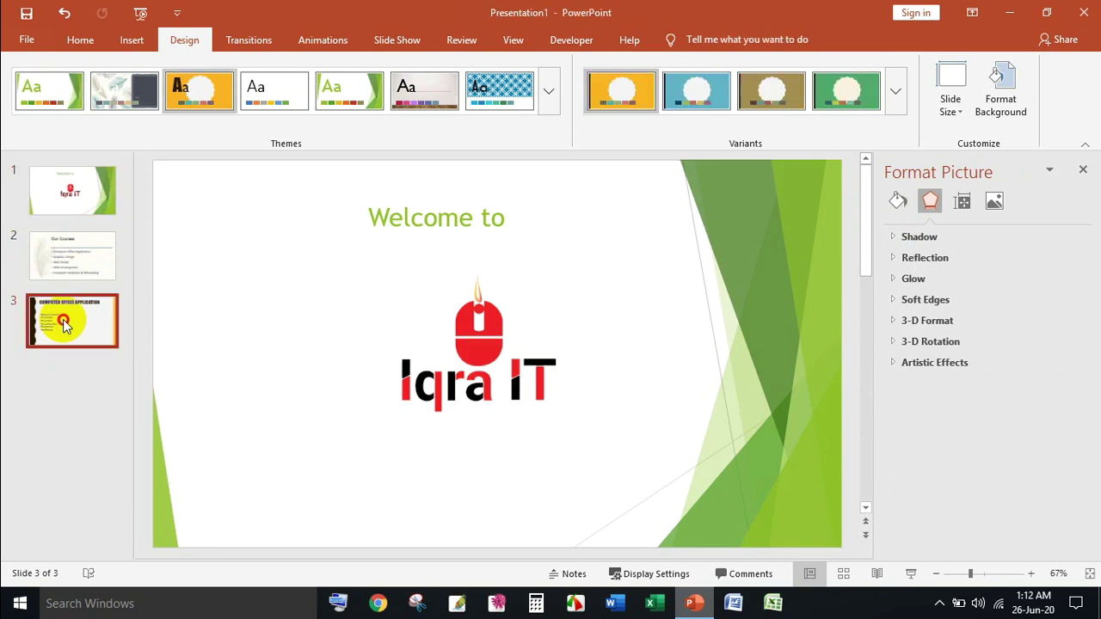
{"action": "scroll", "coordinate": [128, 105], "scroll_direction": "up", "scroll_amount": 2}
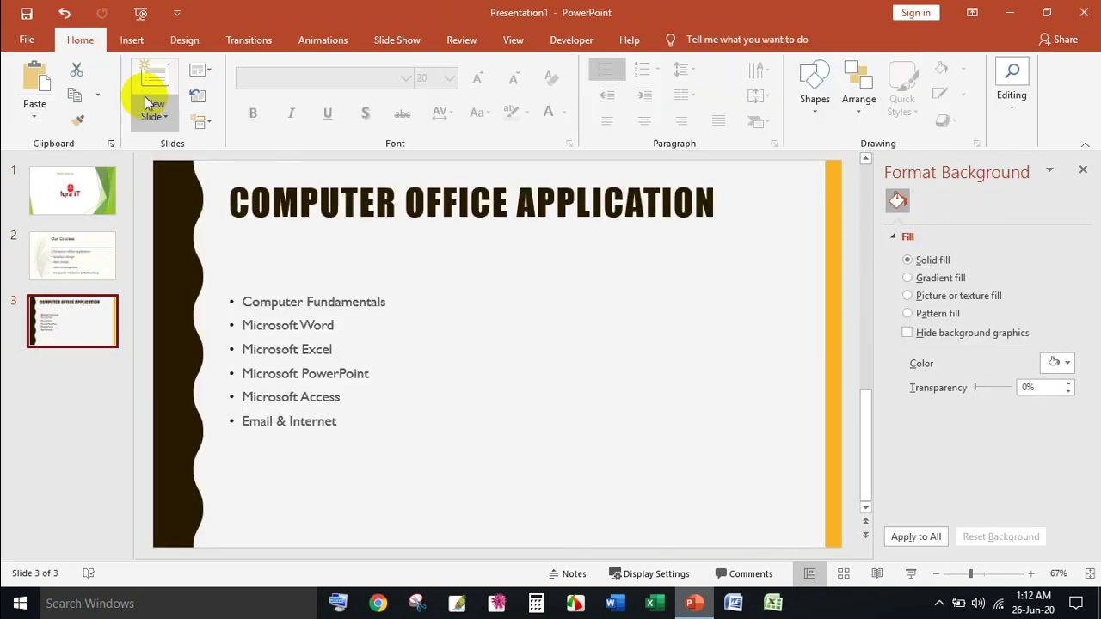
- Add a fourth slide and apply the teal Ion theme to it only
{"action": "left_click", "coordinate": [156, 79]}
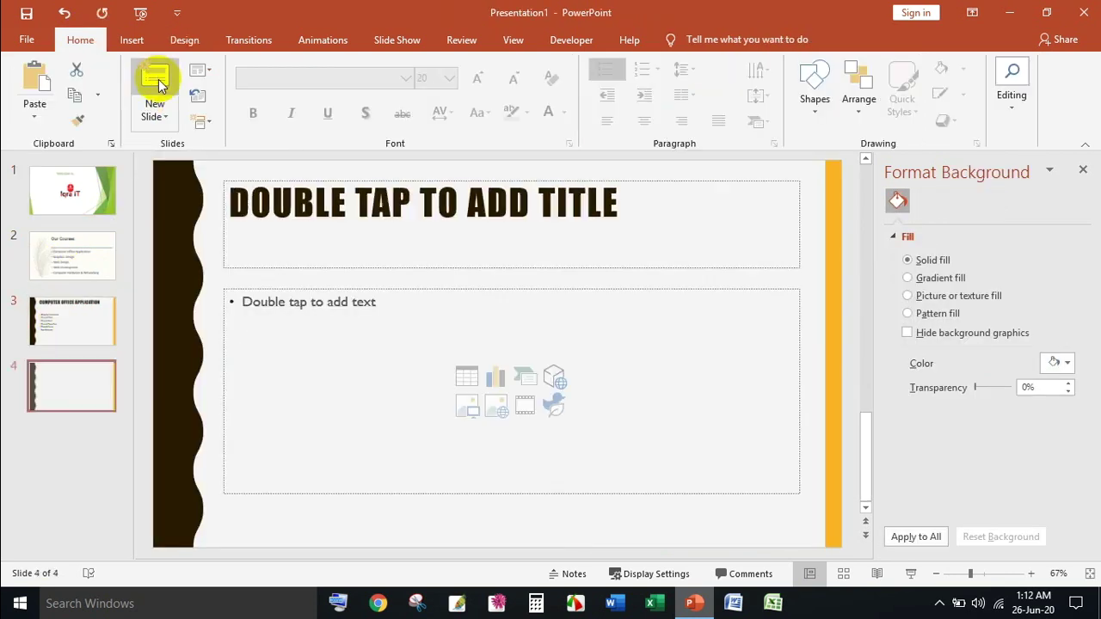
{"action": "left_click", "coordinate": [393, 238]}
{"action": "left_click", "coordinate": [79, 383]}
{"action": "left_click", "coordinate": [184, 40]}
{"action": "left_click", "coordinate": [549, 96]}
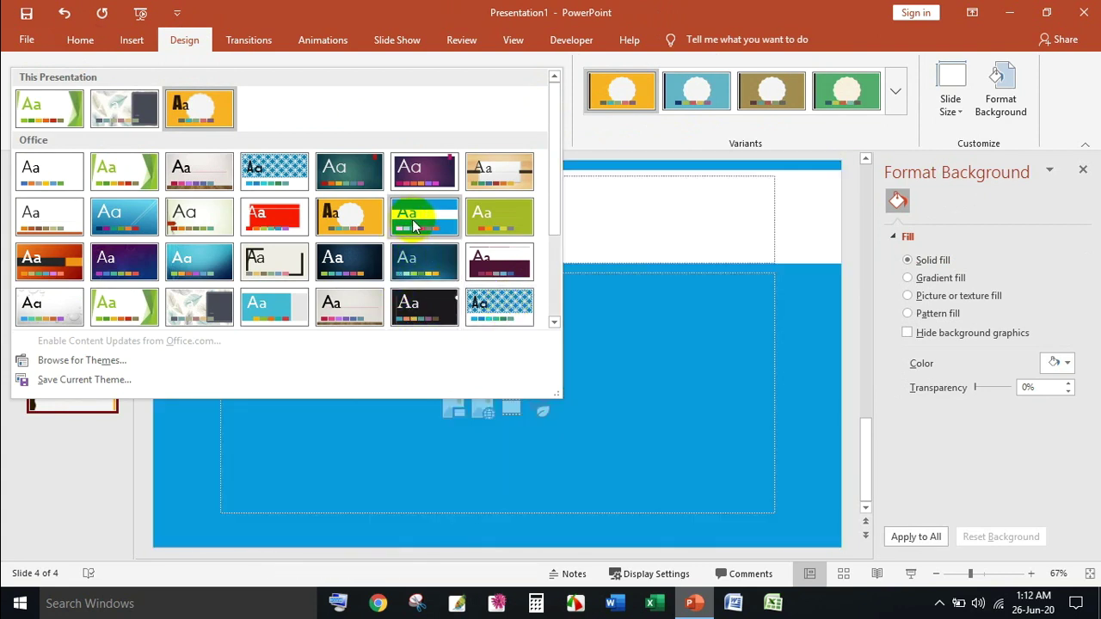
{"action": "right_click", "coordinate": [365, 175]}
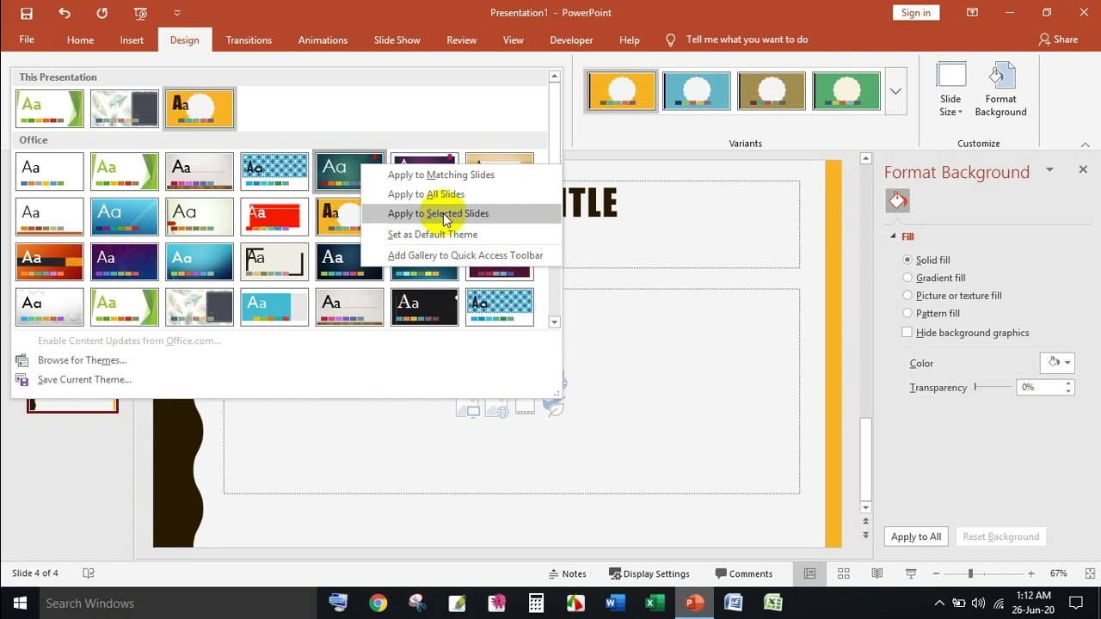
{"action": "left_click", "coordinate": [445, 214]}
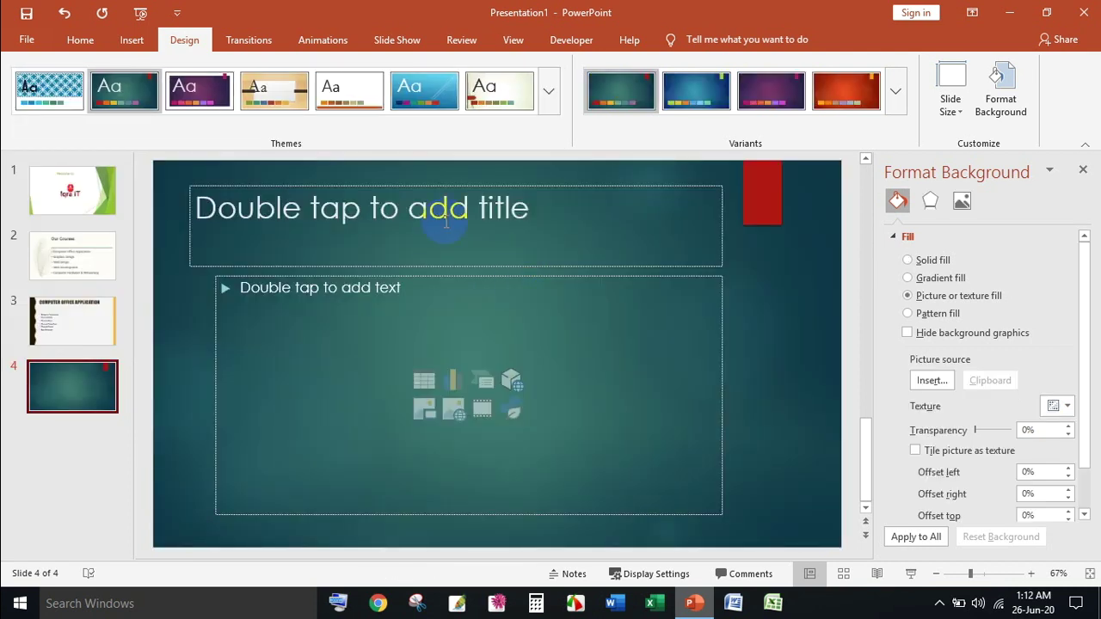
- Delete the empty title and body placeholders from slide 4
{"action": "left_click", "coordinate": [479, 179]}
{"action": "left_click", "coordinate": [433, 263]}
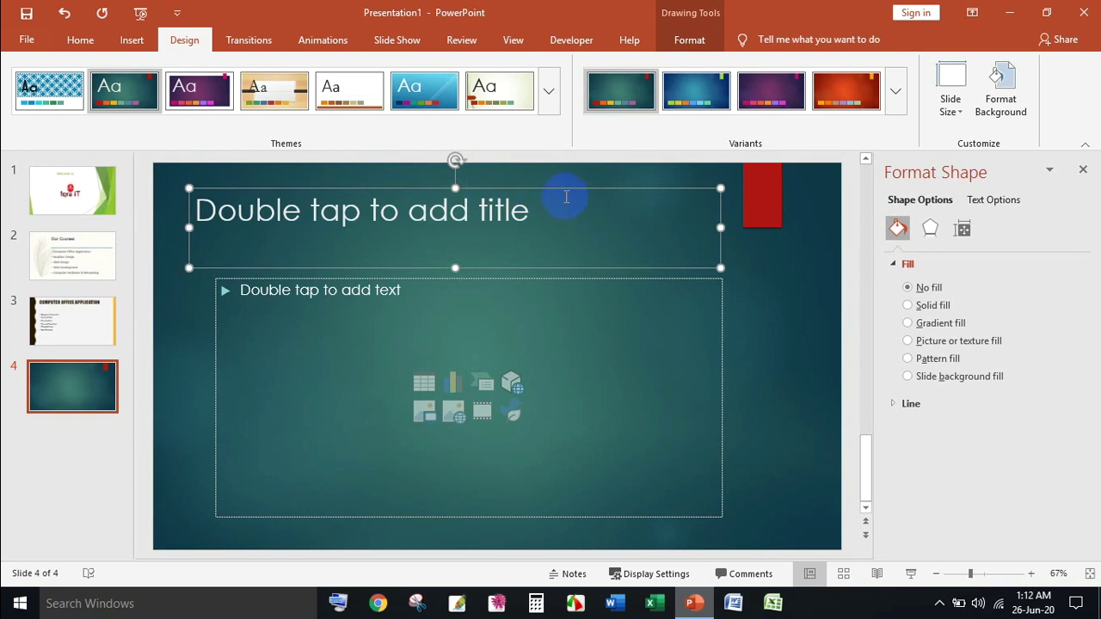
{"action": "key", "text": "Delete"}
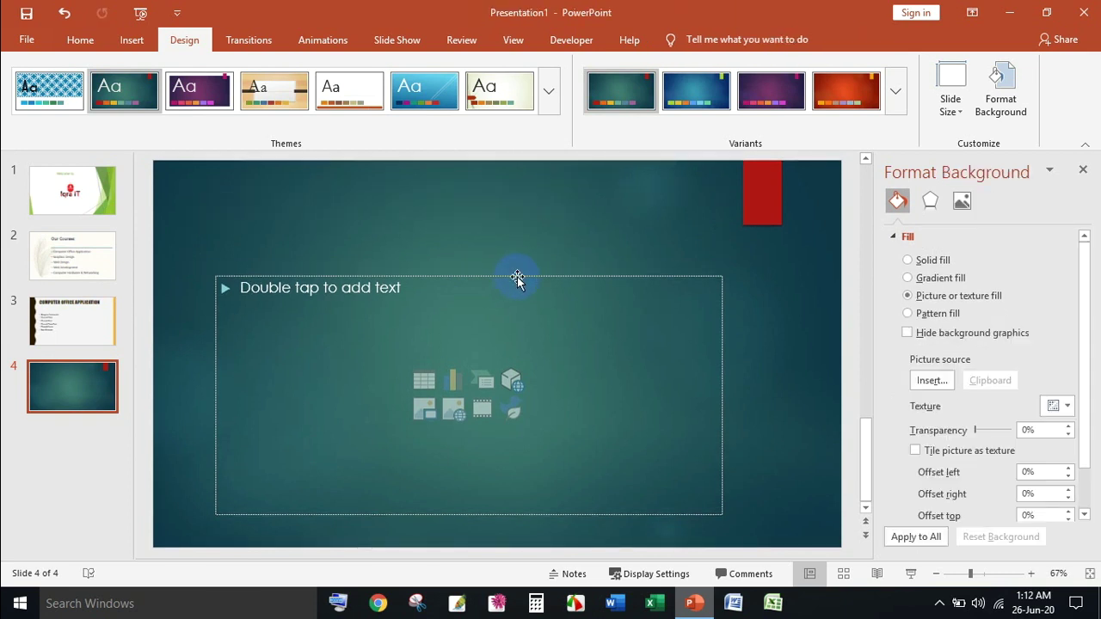
{"action": "left_click", "coordinate": [526, 275]}
{"action": "key", "text": "Delete"}
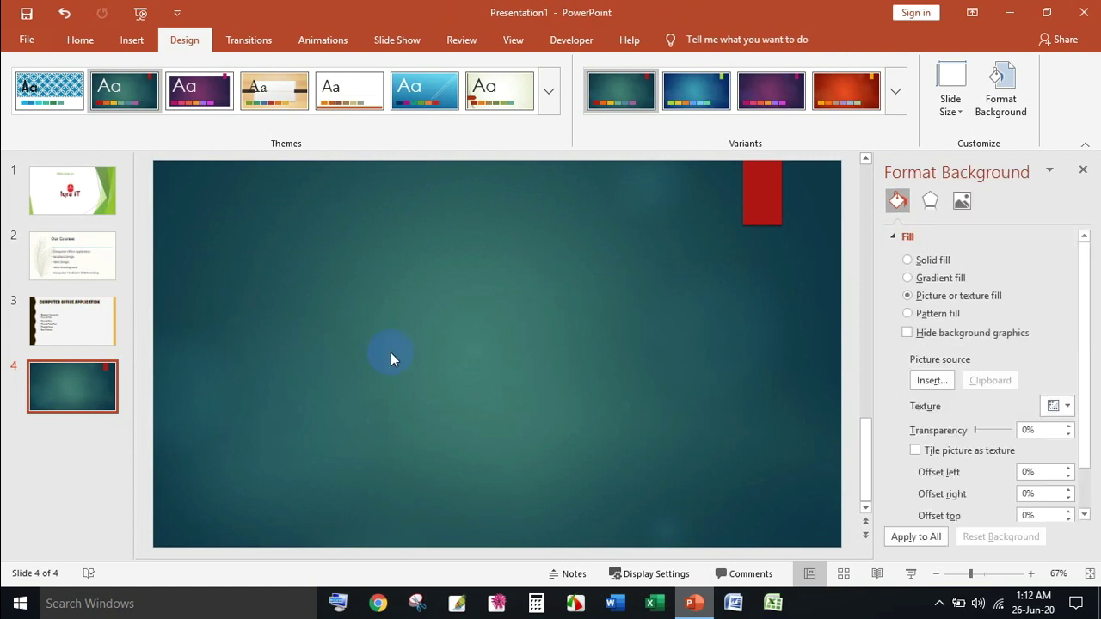
- Draw a red rounded rectangle across the middle of slide 4
{"action": "left_click", "coordinate": [132, 40]}
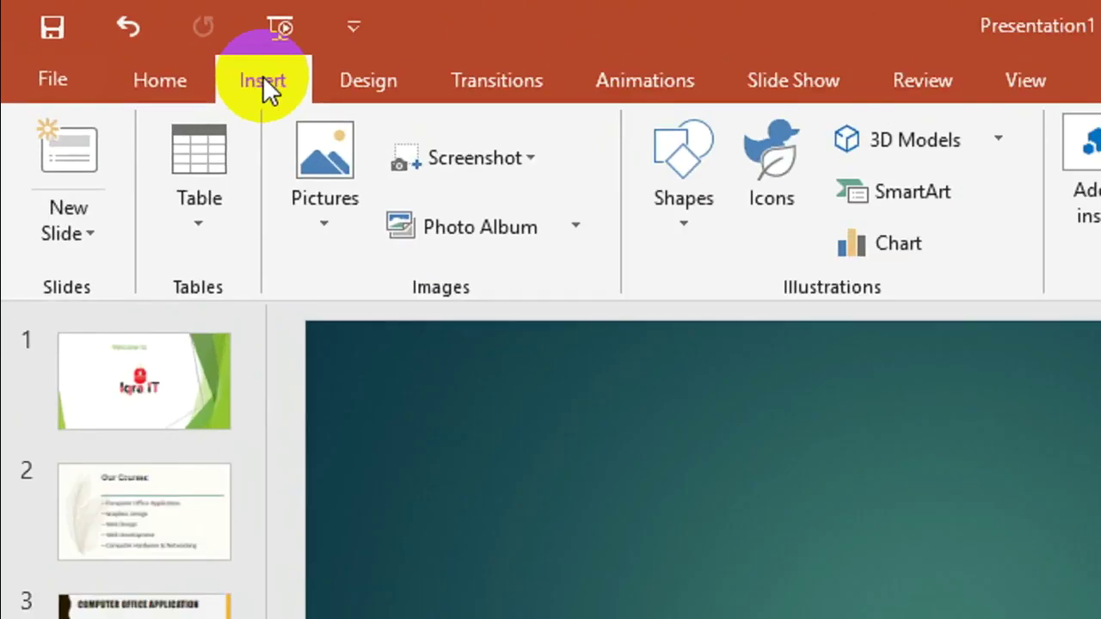
{"action": "left_click", "coordinate": [695, 231]}
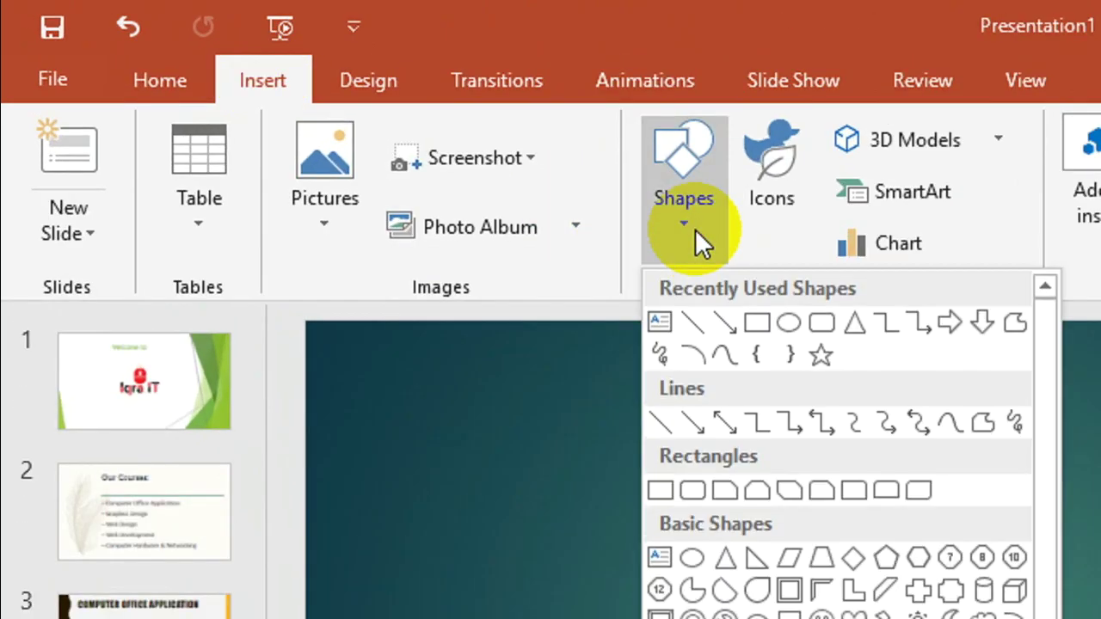
{"action": "left_click", "coordinate": [821, 326]}
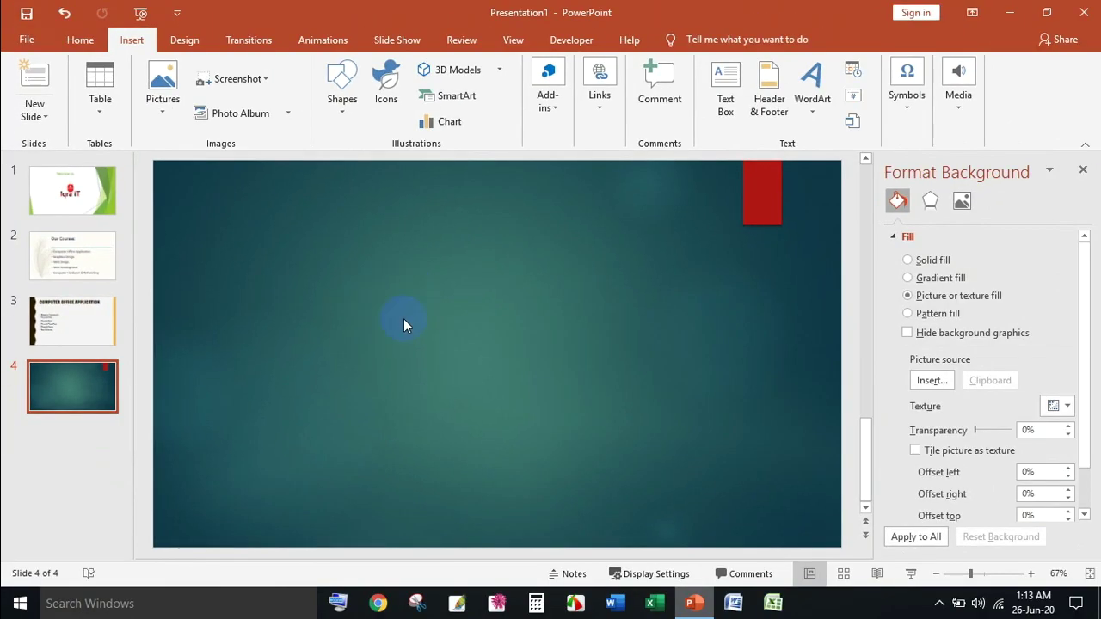
{"action": "left_click", "coordinate": [344, 96]}
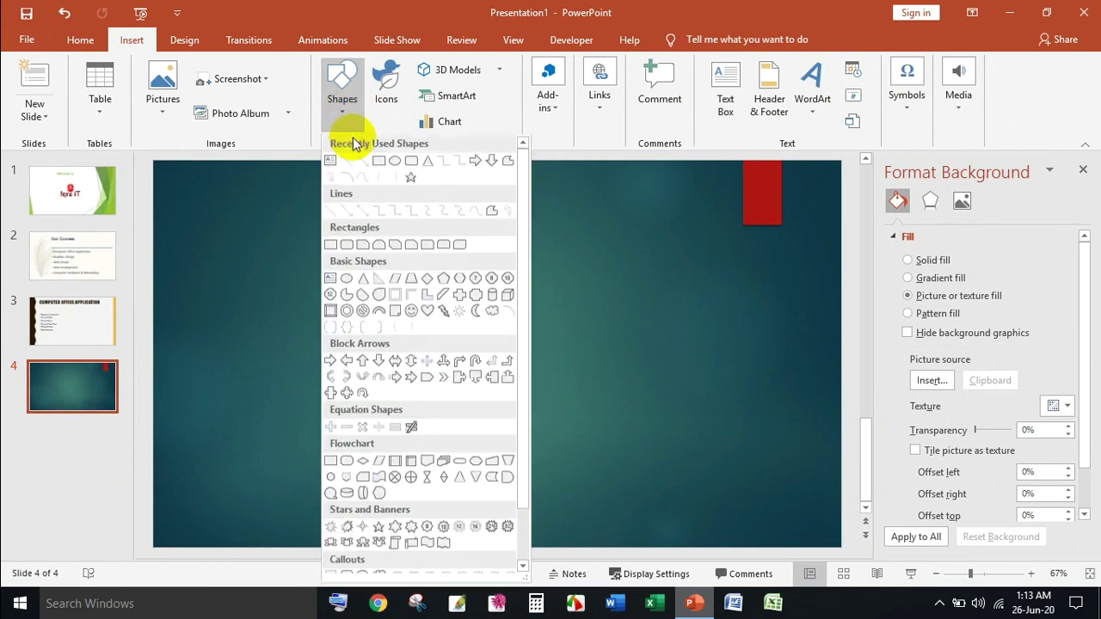
{"action": "left_click", "coordinate": [396, 163]}
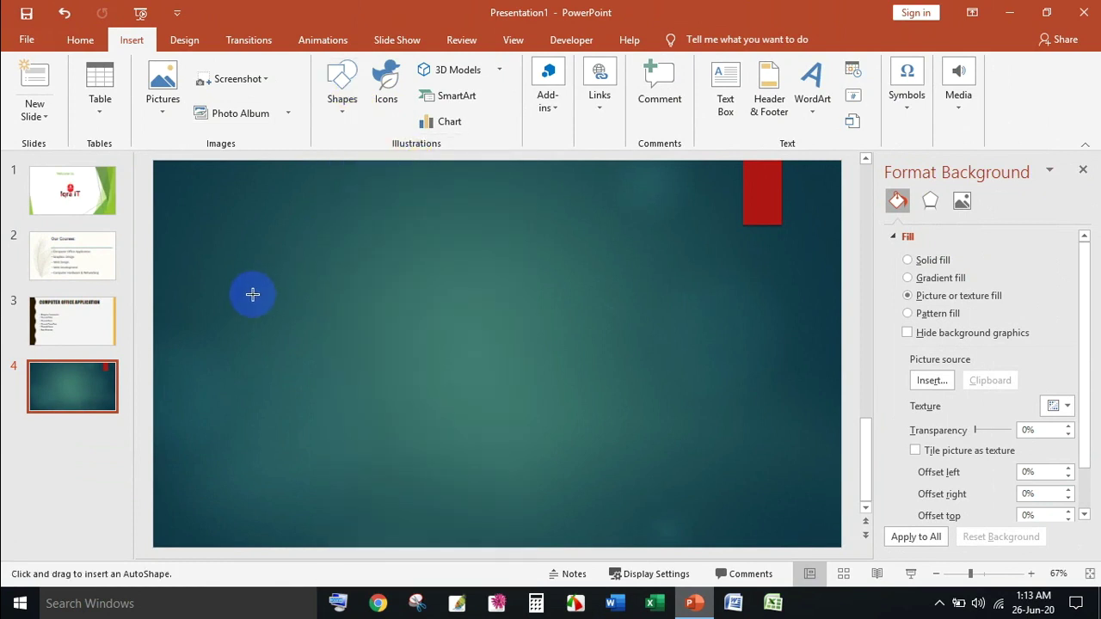
{"action": "mouse_move", "coordinate": [277, 311]}
{"action": "left_mouse_down"}
{"action": "mouse_move", "coordinate": [440, 400]}
{"action": "mouse_move", "coordinate": [695, 392]}
{"action": "left_mouse_up"}
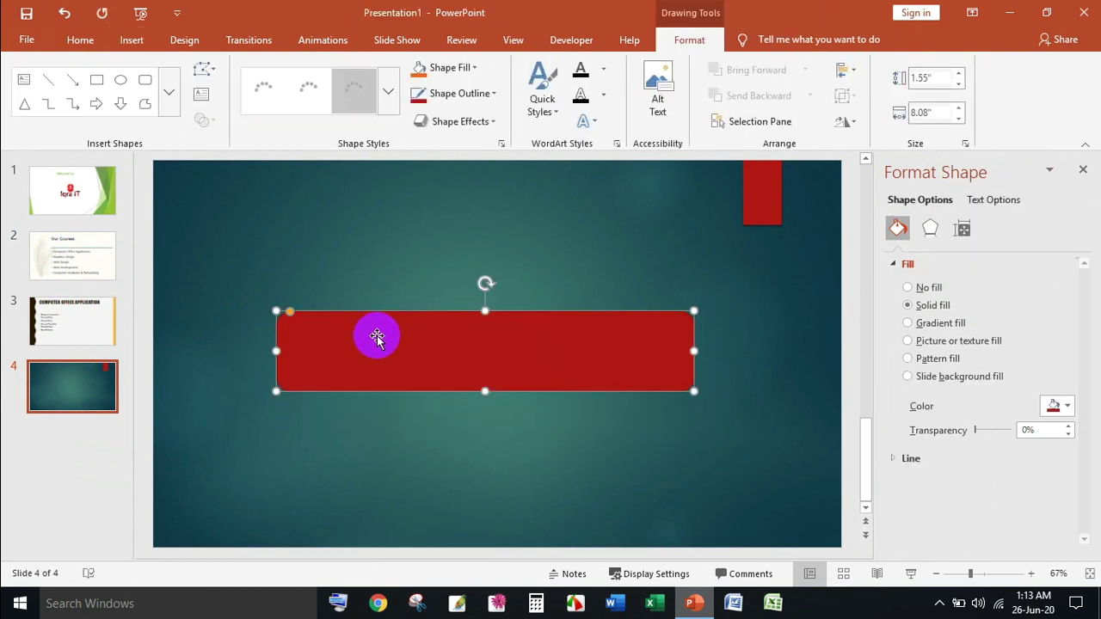
- Type 'Thank You' in the shape and enlarge the text to about 54 pt
{"action": "left_click", "coordinate": [200, 96]}
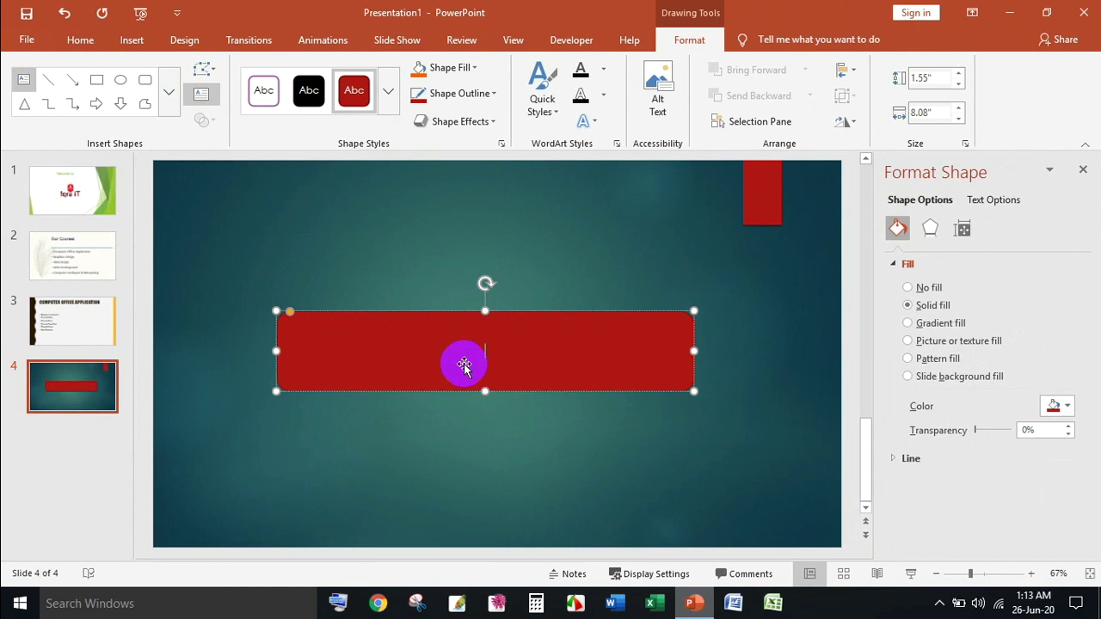
{"action": "left_click", "coordinate": [464, 365]}
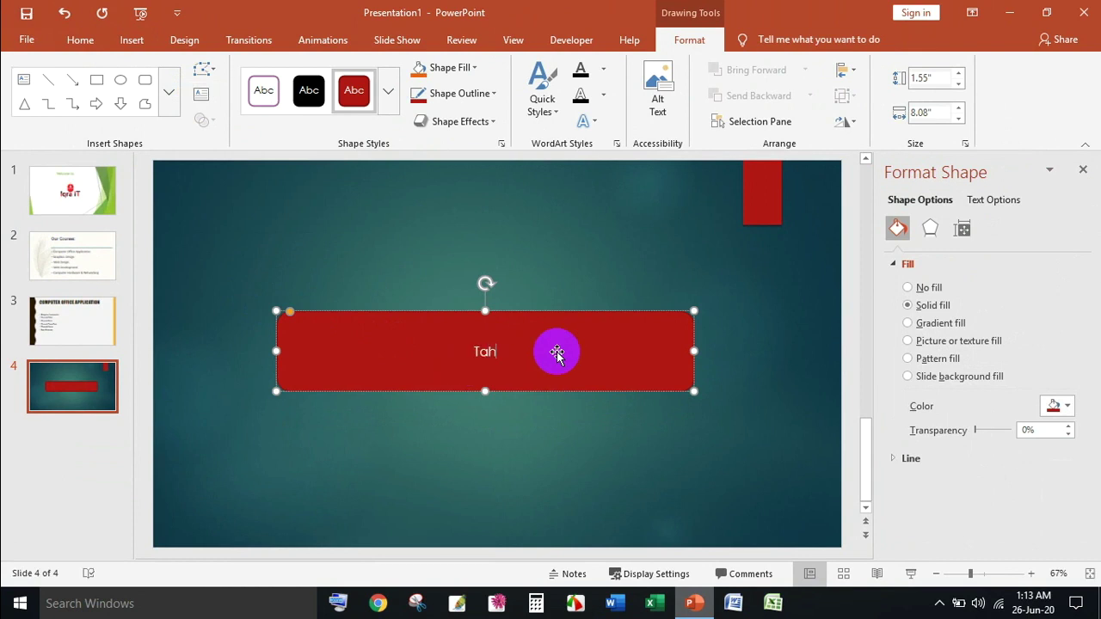
{"action": "type", "text": "You"}
{"action": "left_click_drag", "start_coordinate": [454, 351], "coordinate": [551, 357]}
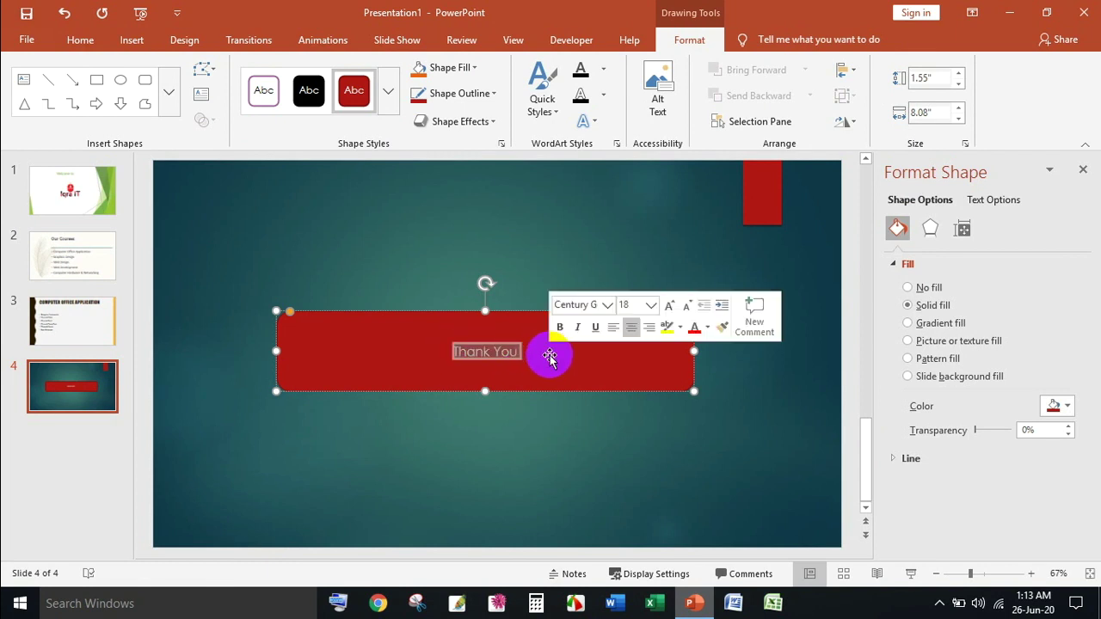
{"action": "key", "text": "ctrl+shift+period"}
{"action": "key", "text": "ctrl+shift+period"}
{"action": "key", "text": "ctrl+shift+period"}
{"action": "key", "text": "ctrl+shift+period"}
{"action": "key", "text": "ctrl+shift+period"}
{"action": "key", "text": "ctrl+shift+period"}
{"action": "key", "text": "ctrl+shift+period"}
{"action": "key", "text": "ctrl+shift+period"}
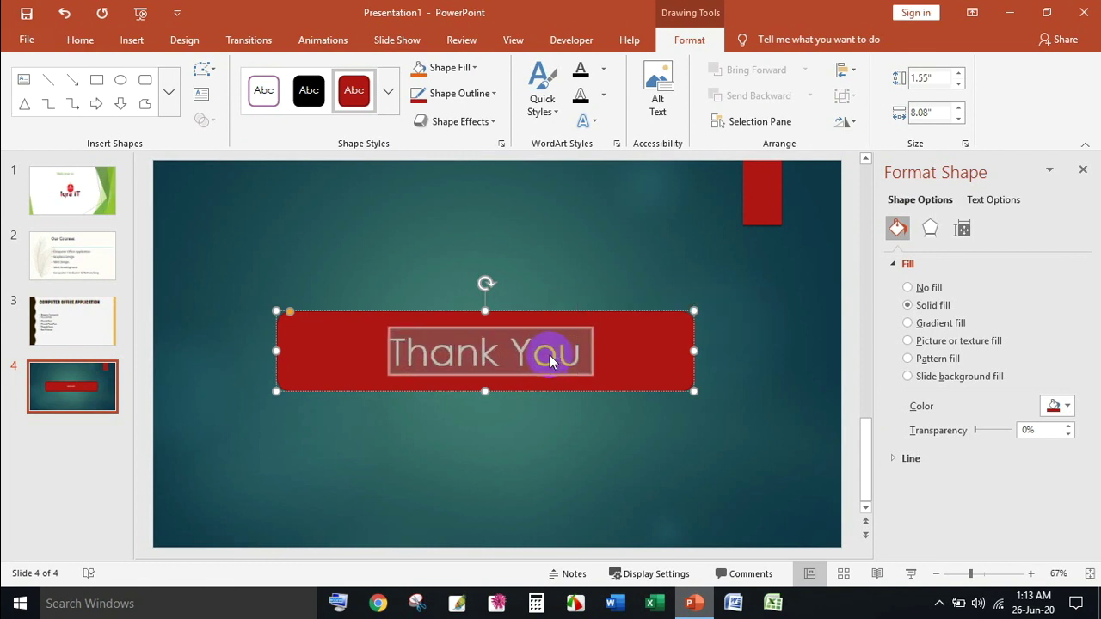
{"action": "left_click", "coordinate": [637, 284]}
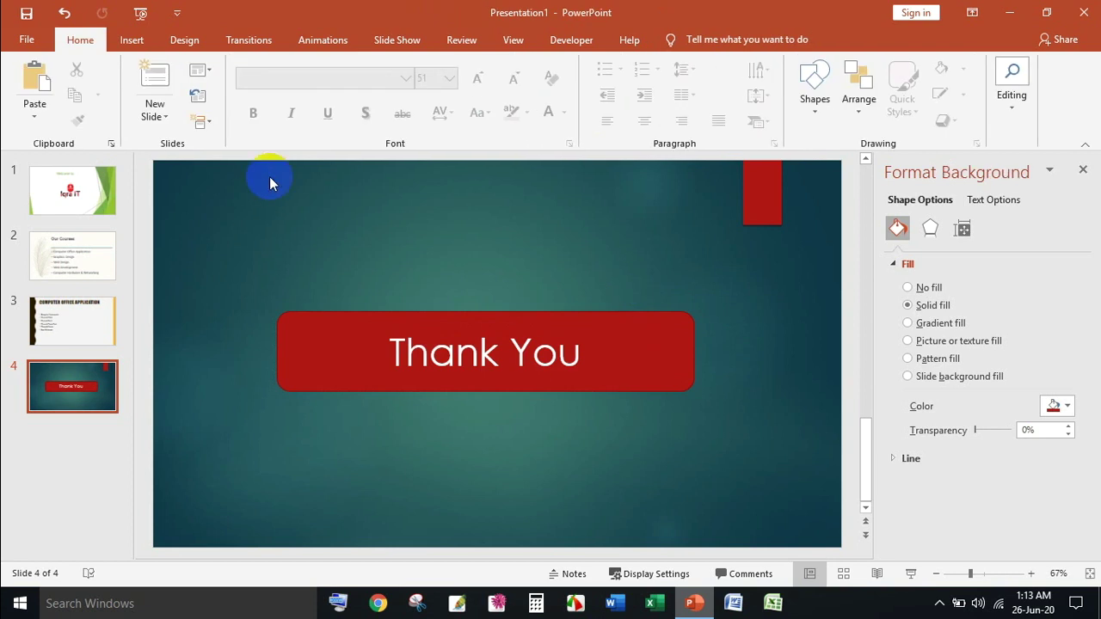
- Browse the slides, comparing the Our Courses and Computer Office Application slides
{"action": "left_click", "coordinate": [75, 251]}
{"action": "left_click", "coordinate": [73, 317]}
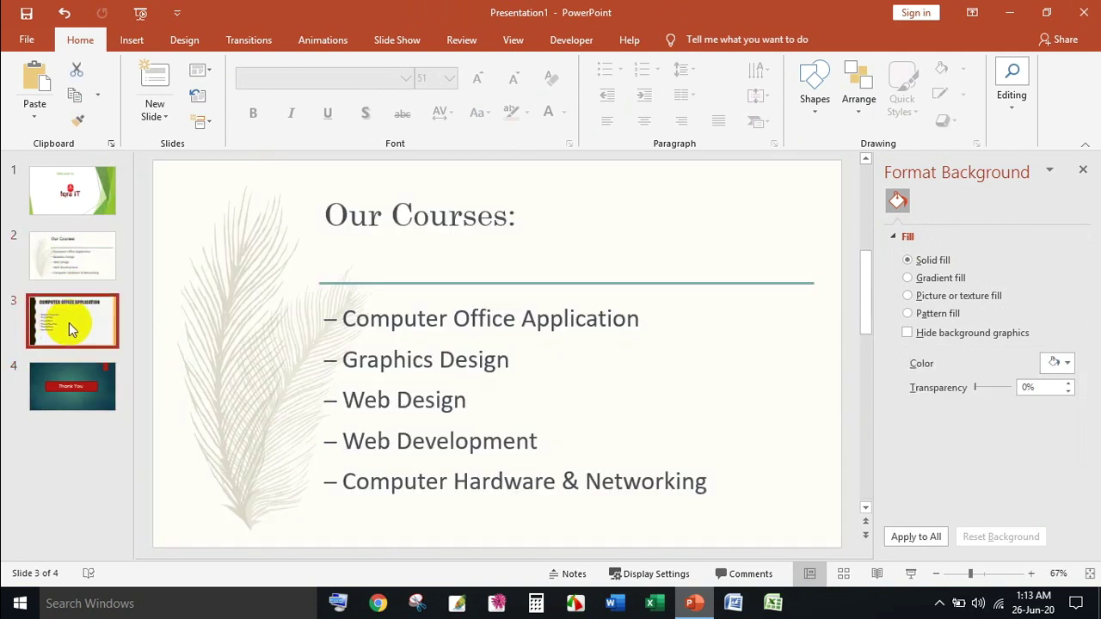
{"action": "left_click", "coordinate": [86, 191]}
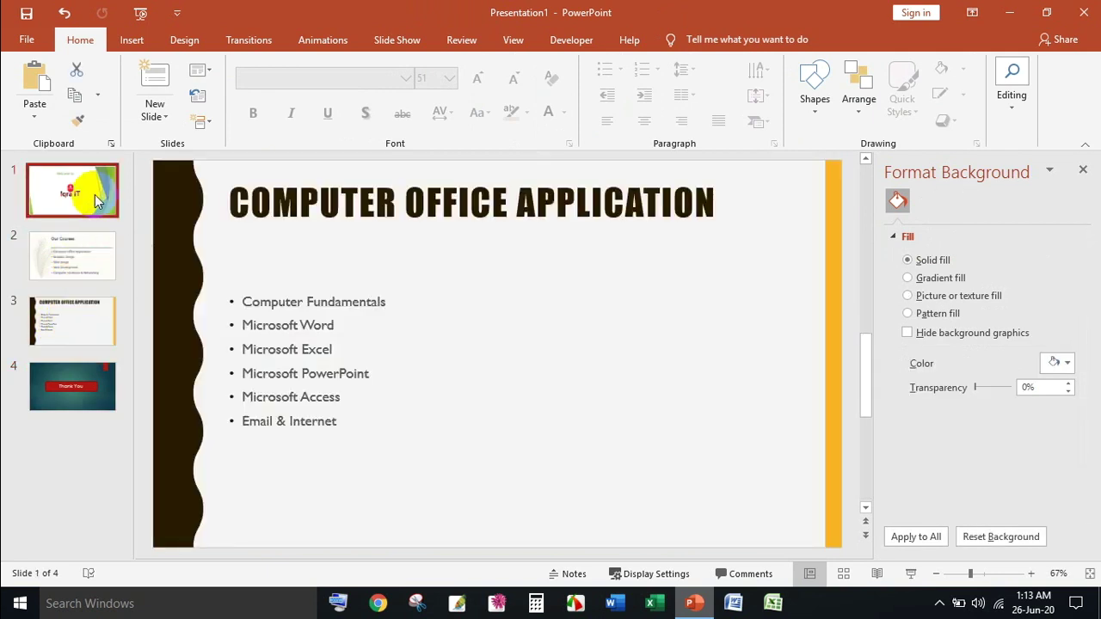
{"action": "left_click", "coordinate": [74, 270]}
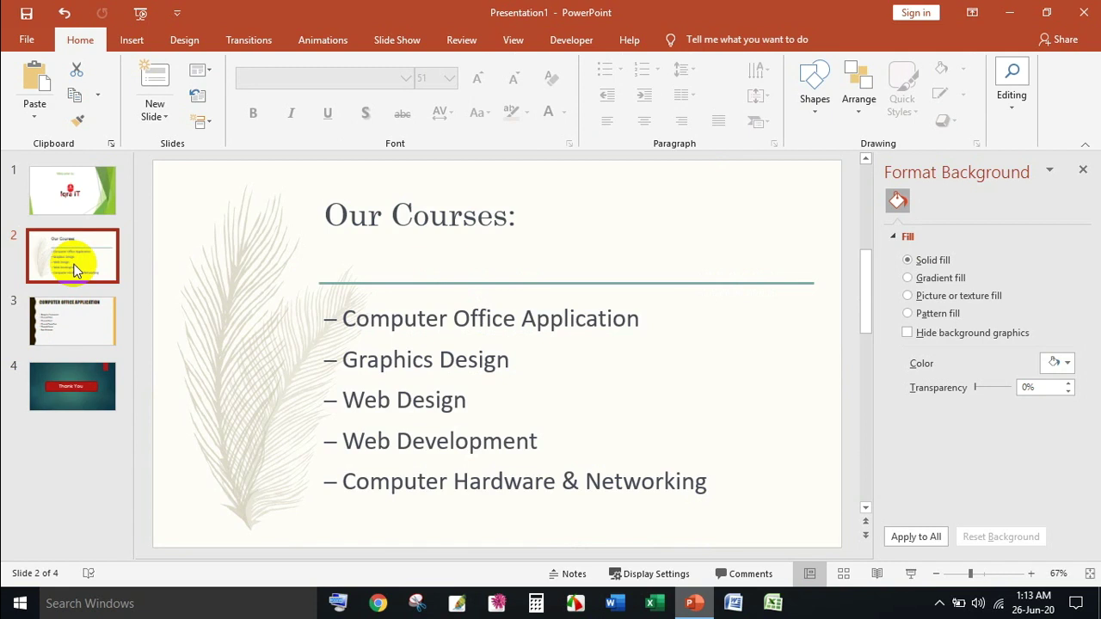
{"action": "left_click", "coordinate": [70, 316]}
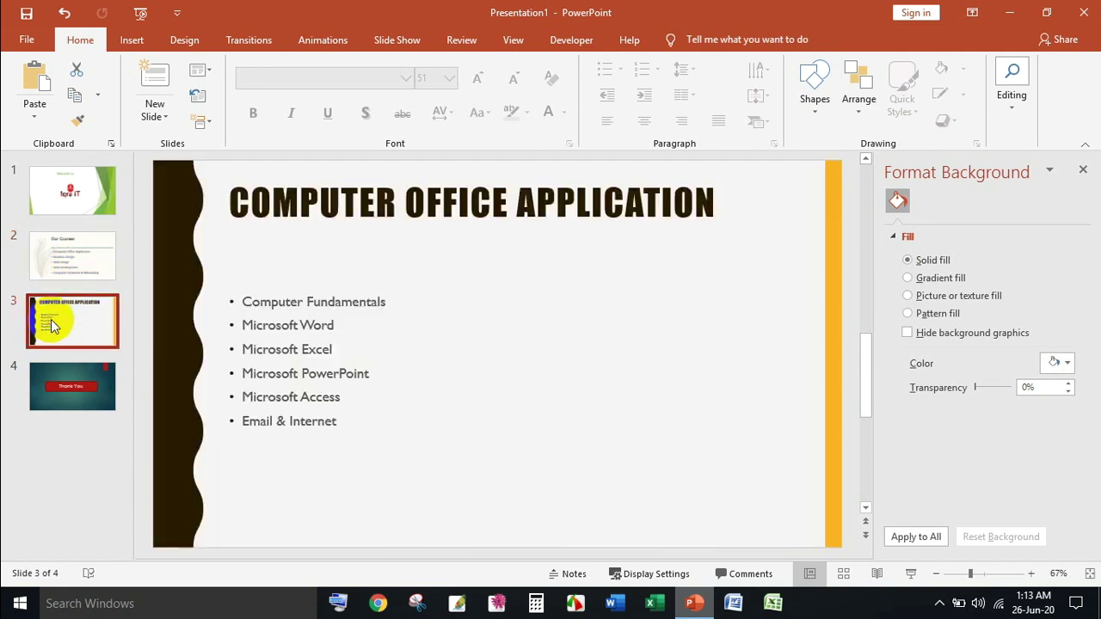
{"action": "left_click", "coordinate": [66, 176]}
{"action": "left_click", "coordinate": [60, 250]}
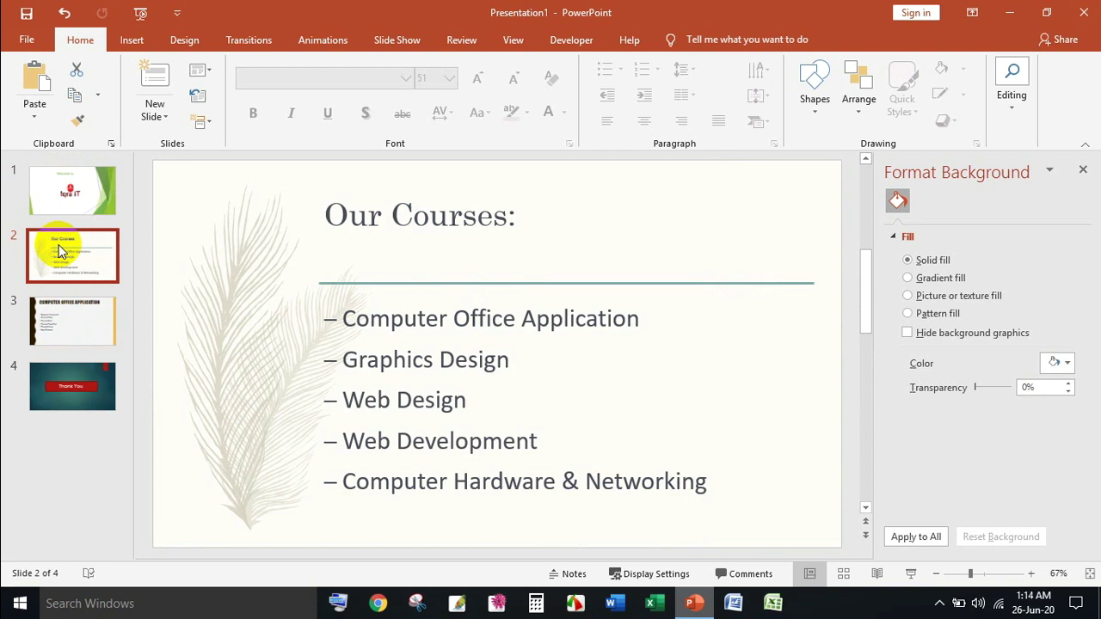
{"action": "left_click", "coordinate": [63, 380]}
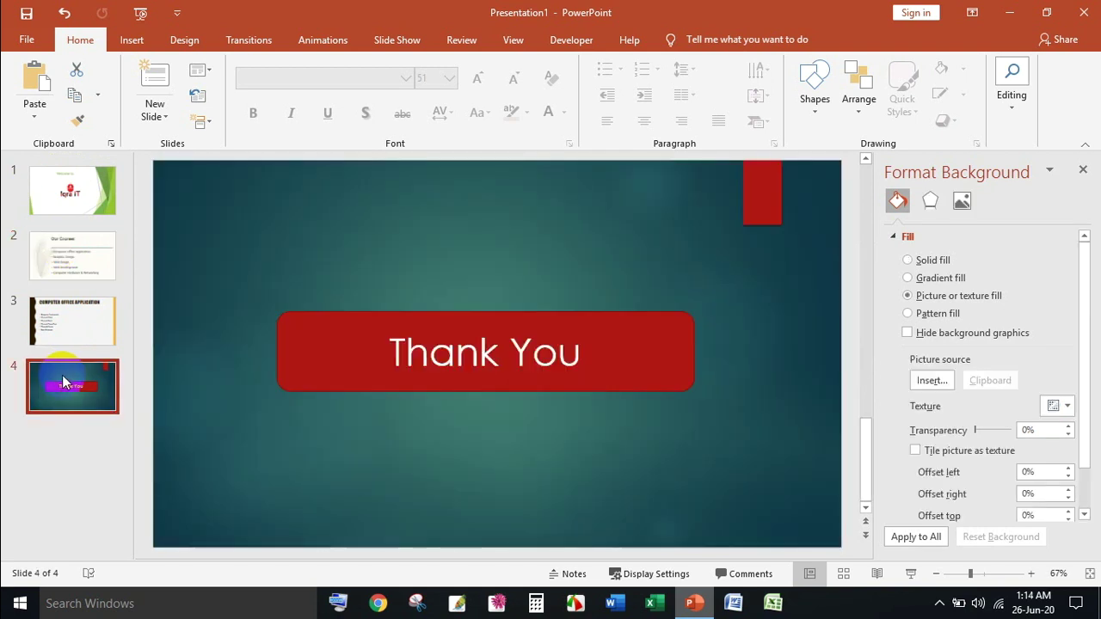
{"action": "left_click", "coordinate": [76, 204]}
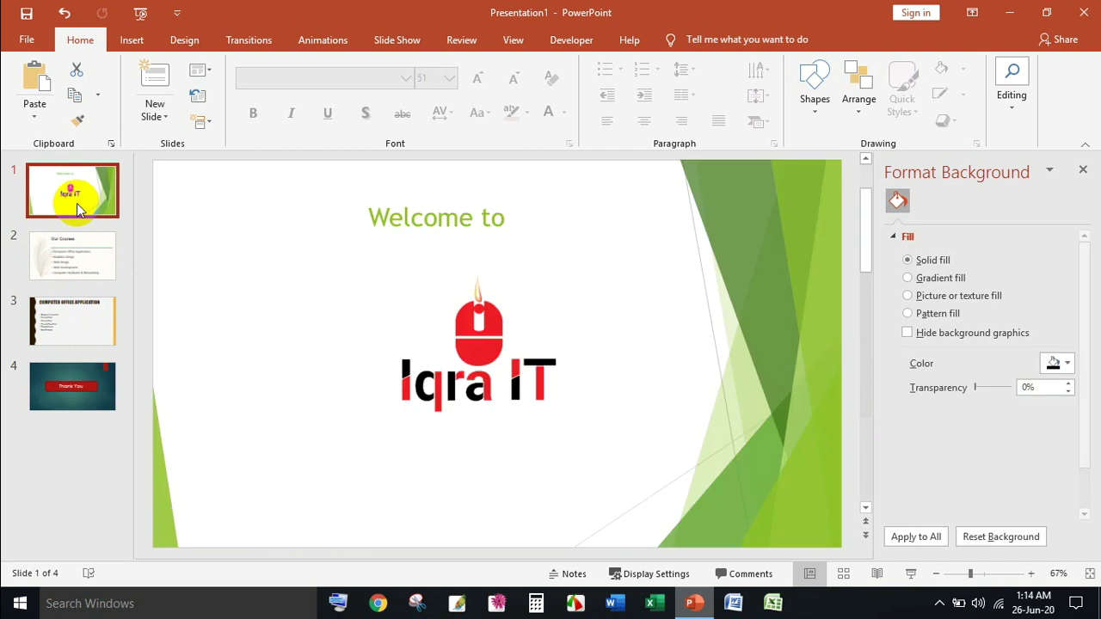
{"action": "left_click", "coordinate": [78, 315]}
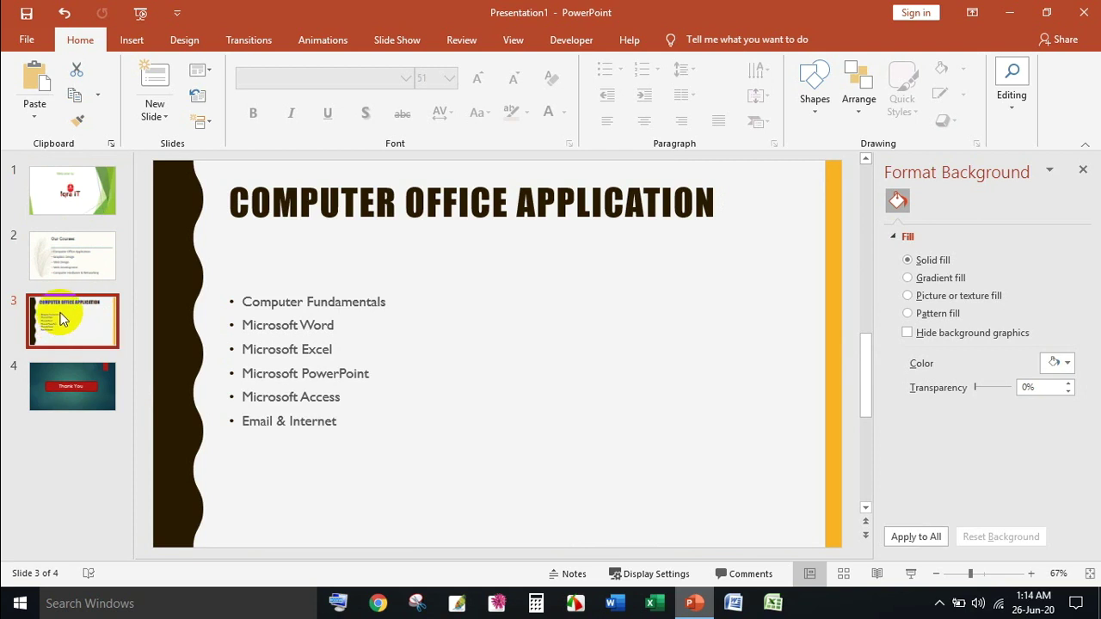
- Move the Computer Office Application slide into position 2, above Our Courses
{"action": "left_click_drag", "start_coordinate": [61, 318], "coordinate": [68, 248]}
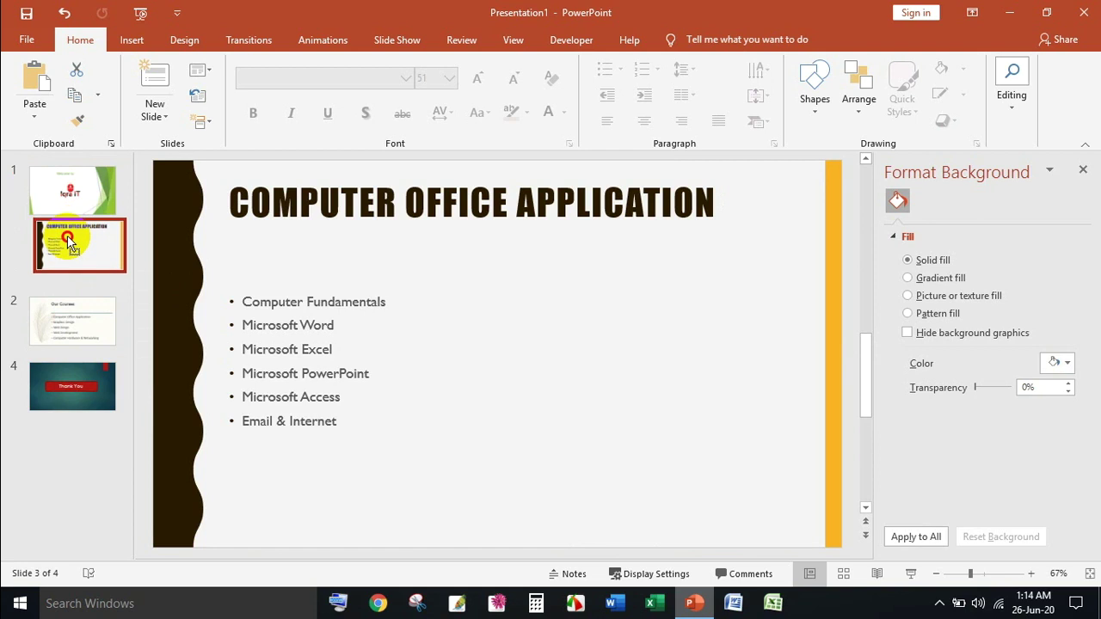
{"action": "left_click_drag", "start_coordinate": [68, 246], "coordinate": [71, 251]}
{"action": "left_click", "coordinate": [74, 198]}
{"action": "left_click", "coordinate": [69, 254]}
{"action": "left_click", "coordinate": [72, 322]}
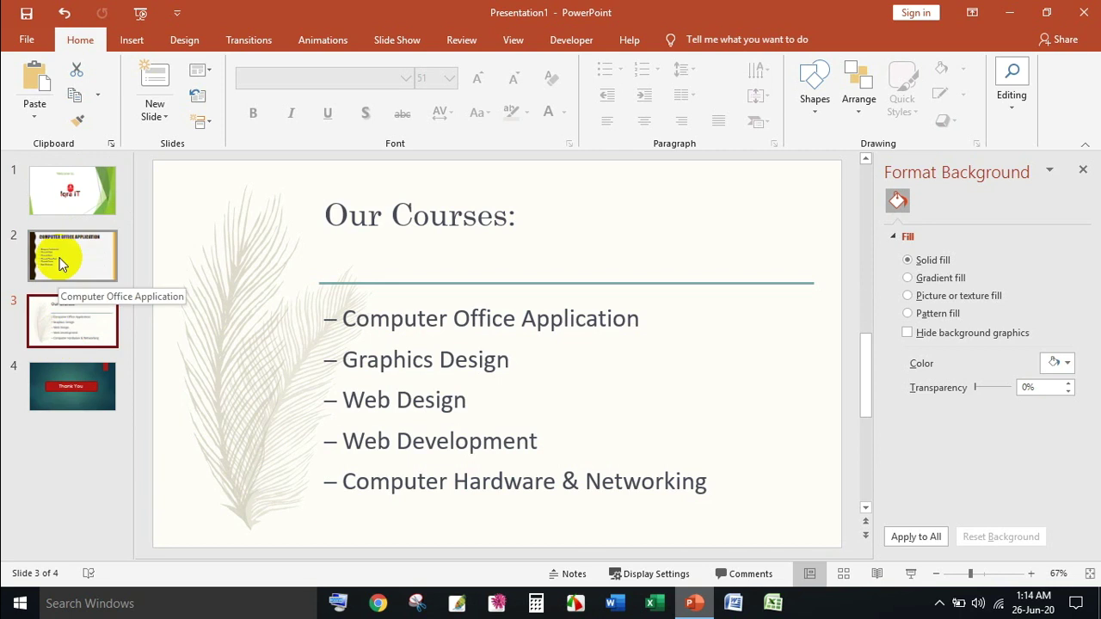
- Move Computer Office Application back after Our Courses and recheck the slide order
{"action": "left_click", "coordinate": [68, 269]}
{"action": "left_click_drag", "start_coordinate": [71, 241], "coordinate": [79, 314]}
{"action": "left_click", "coordinate": [68, 254]}
{"action": "left_click", "coordinate": [60, 325]}
{"action": "left_click", "coordinate": [74, 250]}
{"action": "left_click", "coordinate": [68, 311]}
{"action": "left_click", "coordinate": [79, 256]}
{"action": "left_click", "coordinate": [73, 314]}
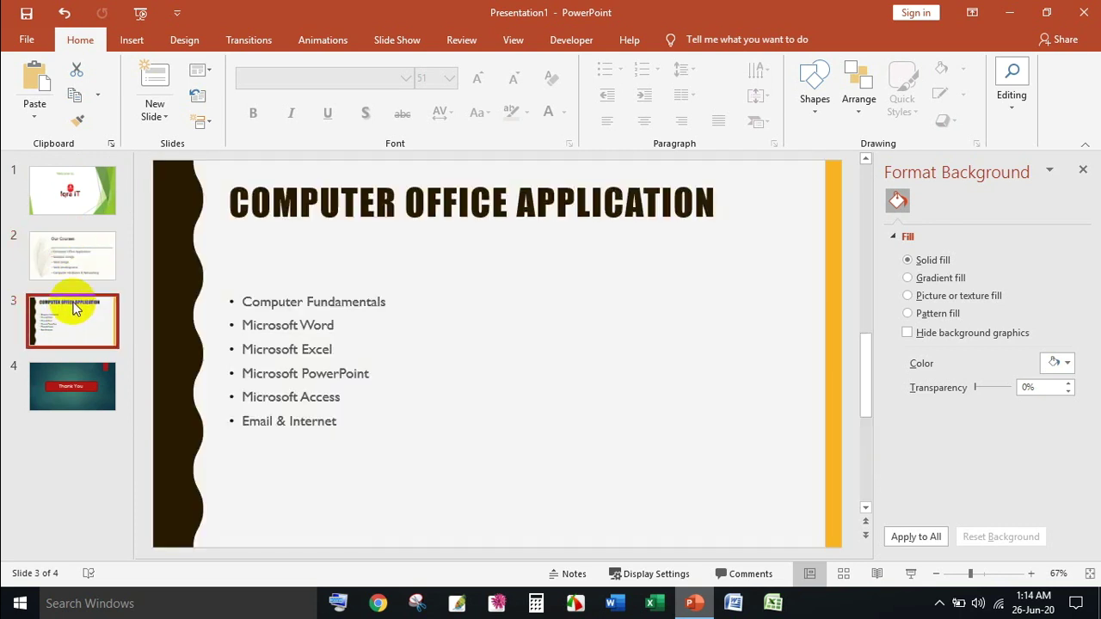
{"action": "left_click", "coordinate": [75, 189]}
{"action": "left_click", "coordinate": [74, 251]}
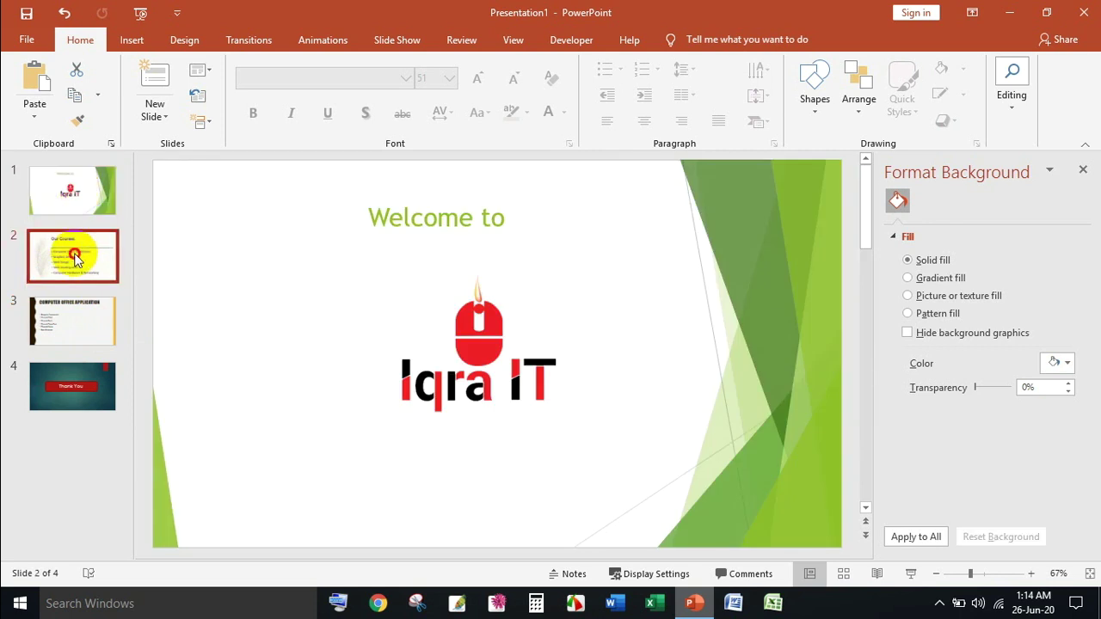
{"action": "left_click", "coordinate": [74, 222]}
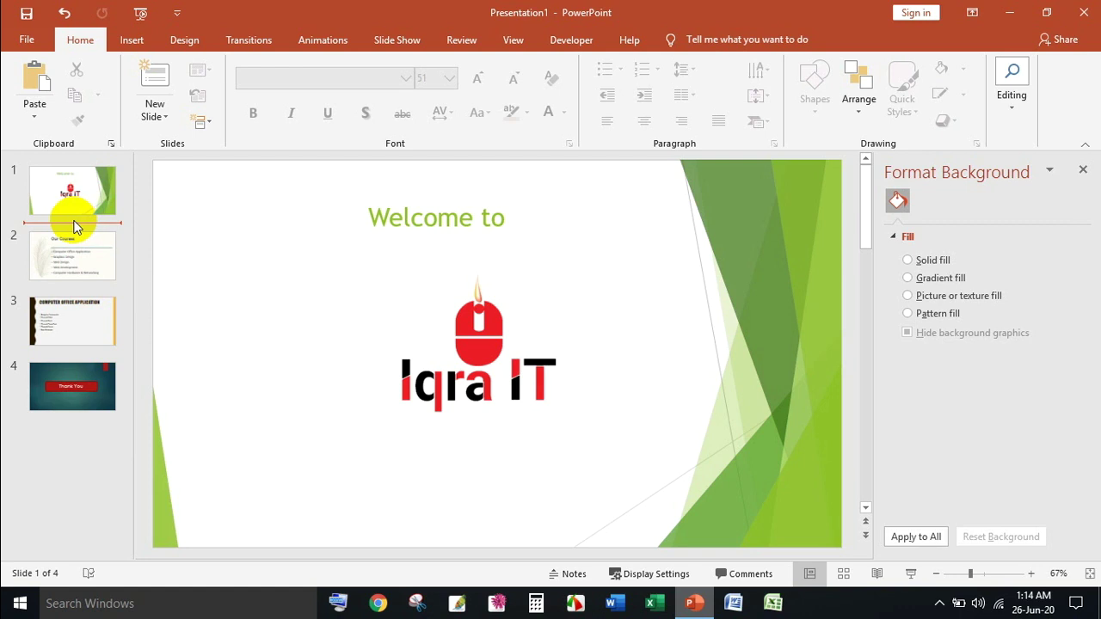
- Insert a blank title-and-content slide between slides 1 and 2, then delete it again
{"action": "right_click", "coordinate": [74, 223]}
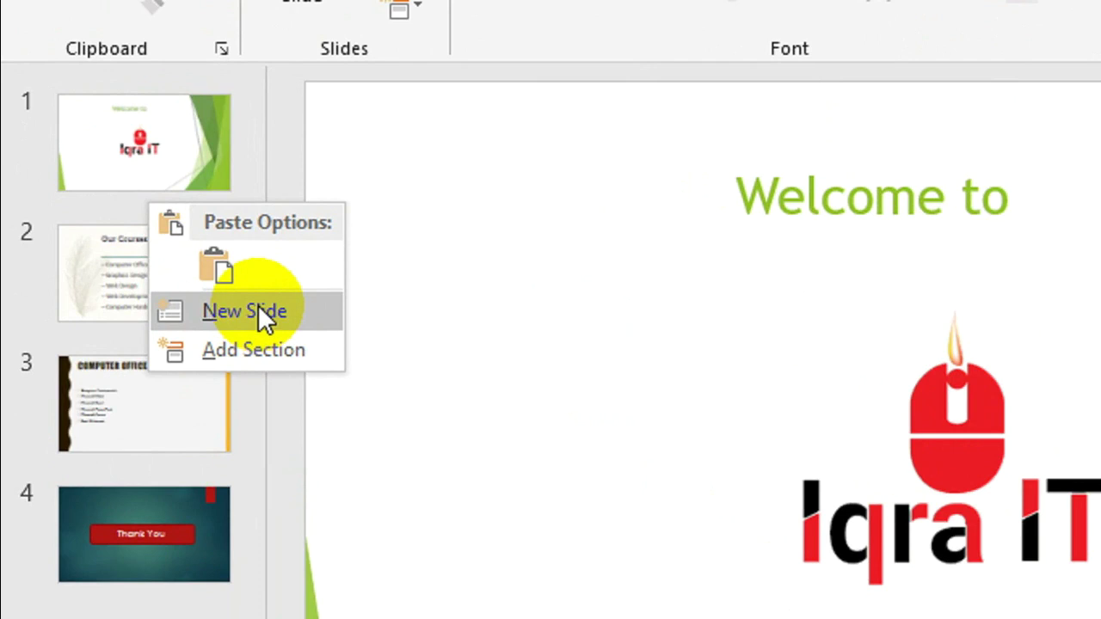
{"action": "left_click", "coordinate": [129, 276]}
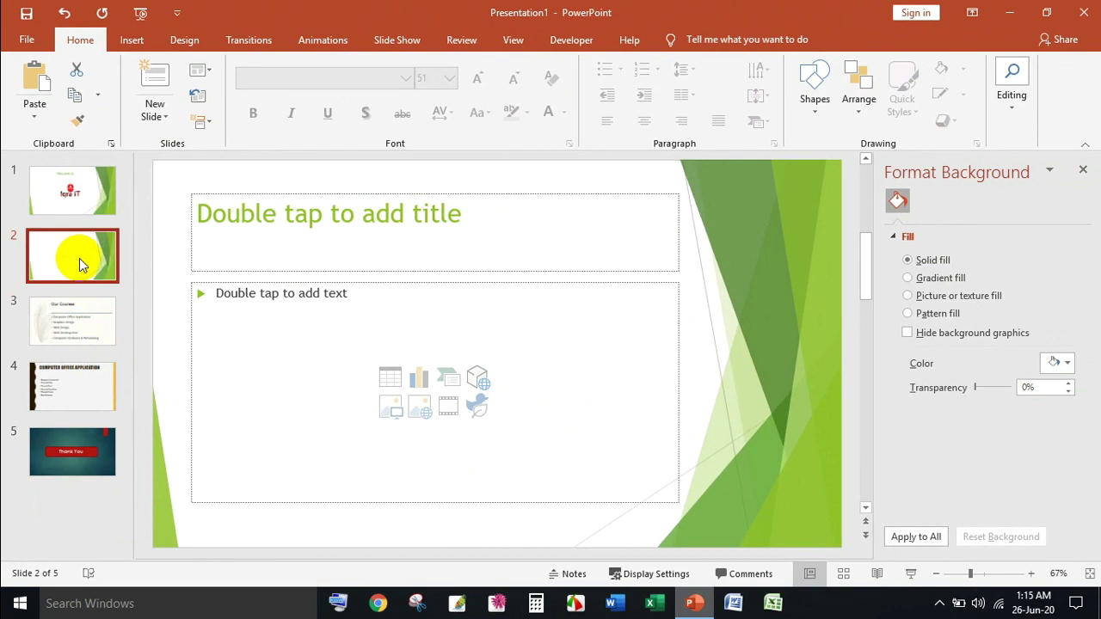
{"action": "right_click", "coordinate": [79, 258]}
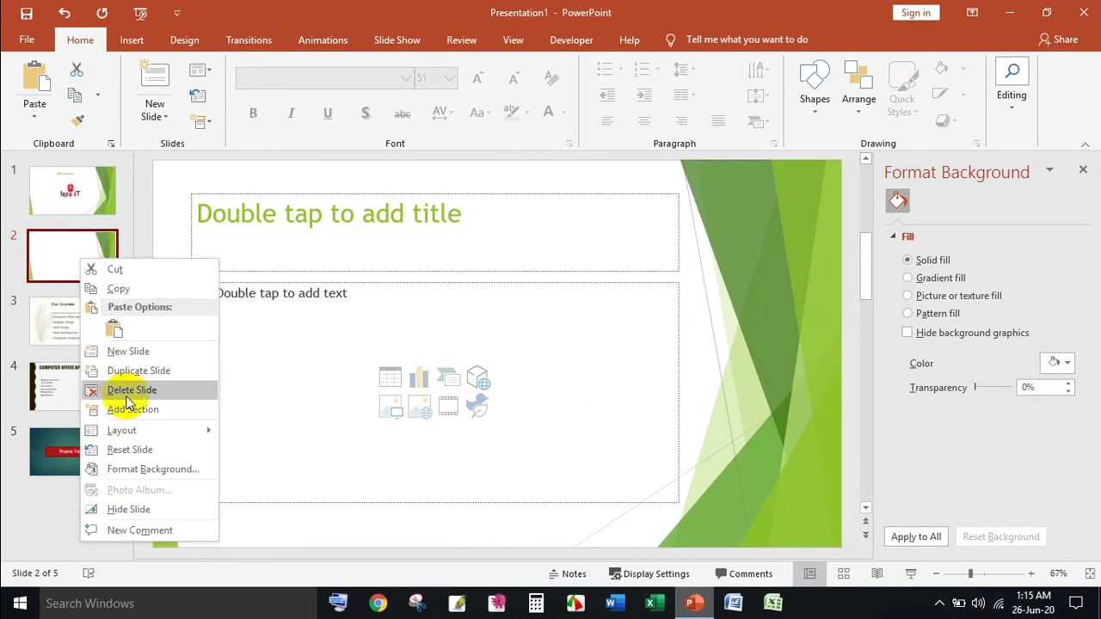
{"action": "left_click", "coordinate": [73, 262]}
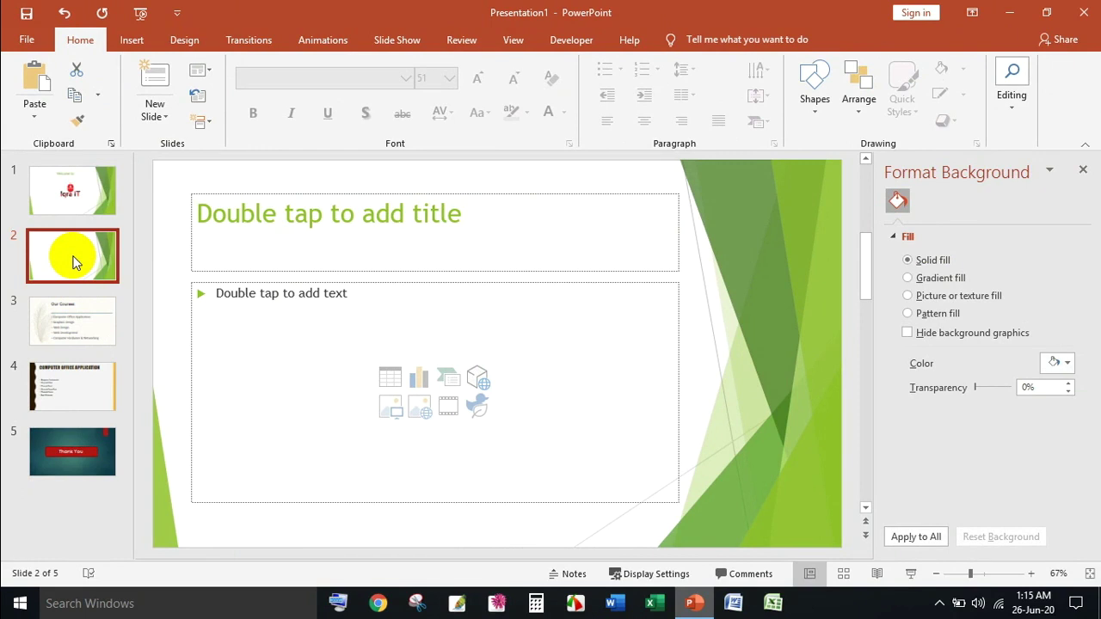
{"action": "key", "text": "Delete"}
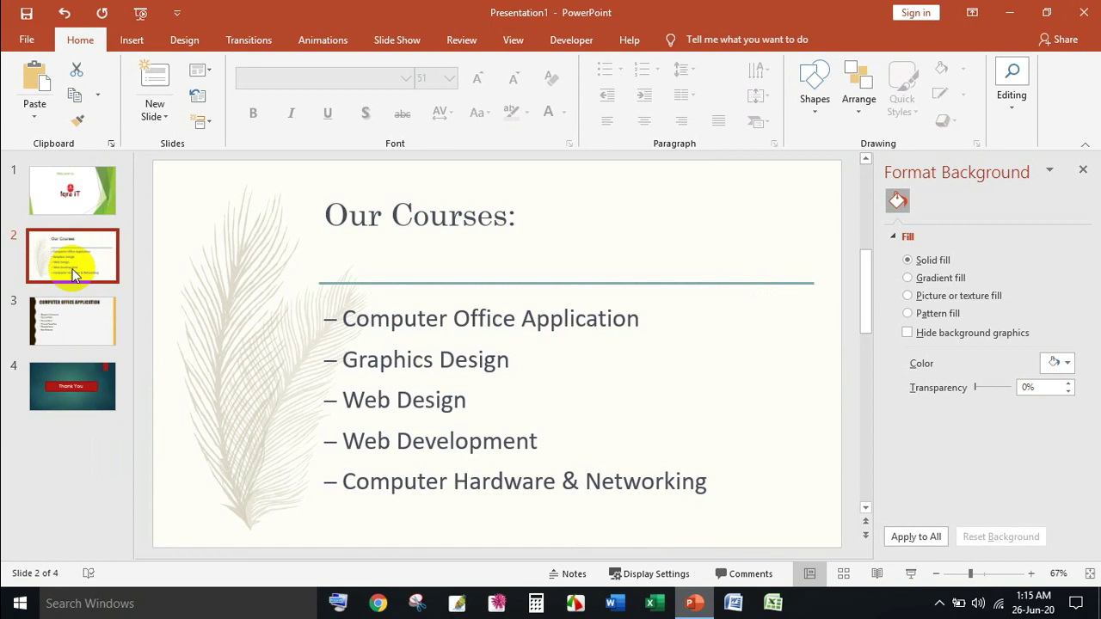
- Review all four slides, then return to the Welcome to Iqra IT slide on the Transitions tab
{"action": "left_click", "coordinate": [79, 191]}
{"action": "left_click", "coordinate": [81, 259]}
{"action": "left_click", "coordinate": [78, 312]}
{"action": "left_click", "coordinate": [83, 250]}
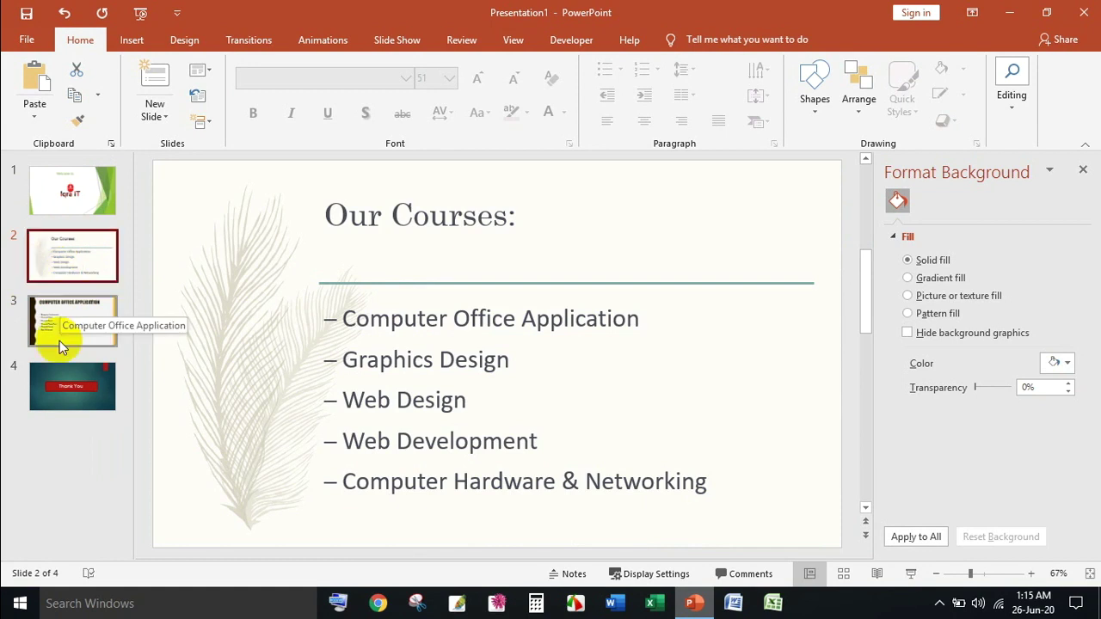
{"action": "left_click", "coordinate": [73, 394]}
{"action": "left_click", "coordinate": [74, 310]}
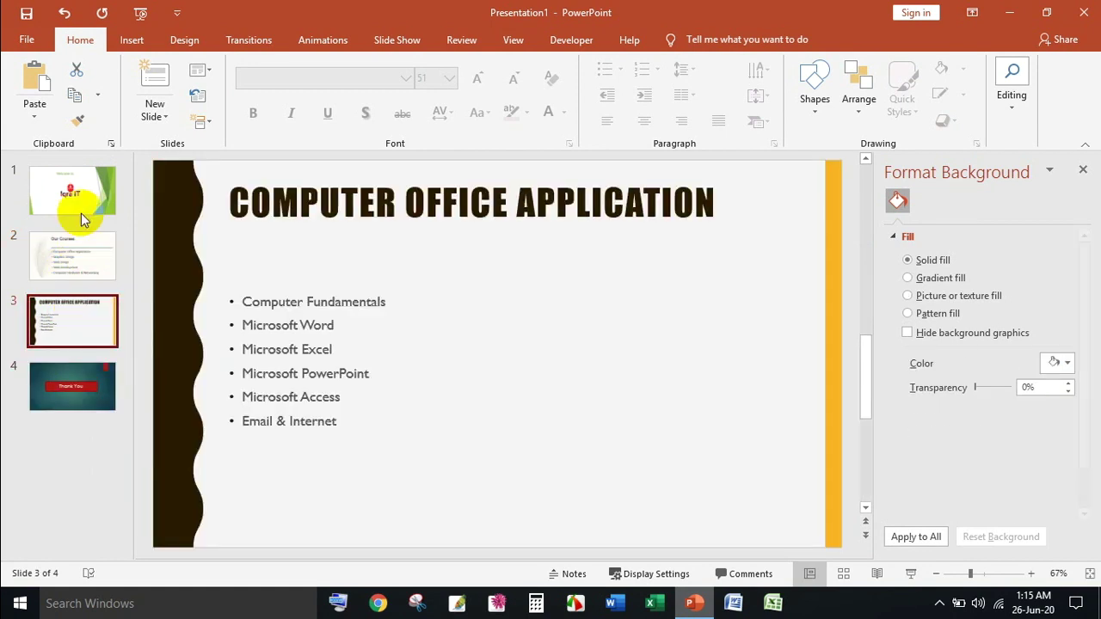
{"action": "left_click", "coordinate": [82, 199]}
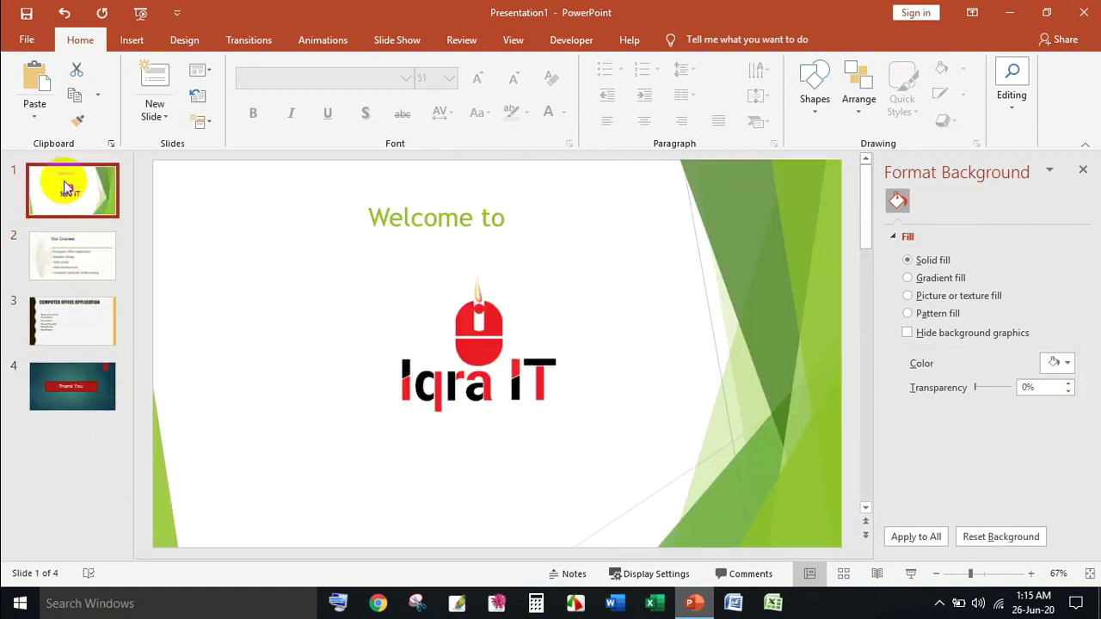
{"action": "left_click", "coordinate": [67, 248]}
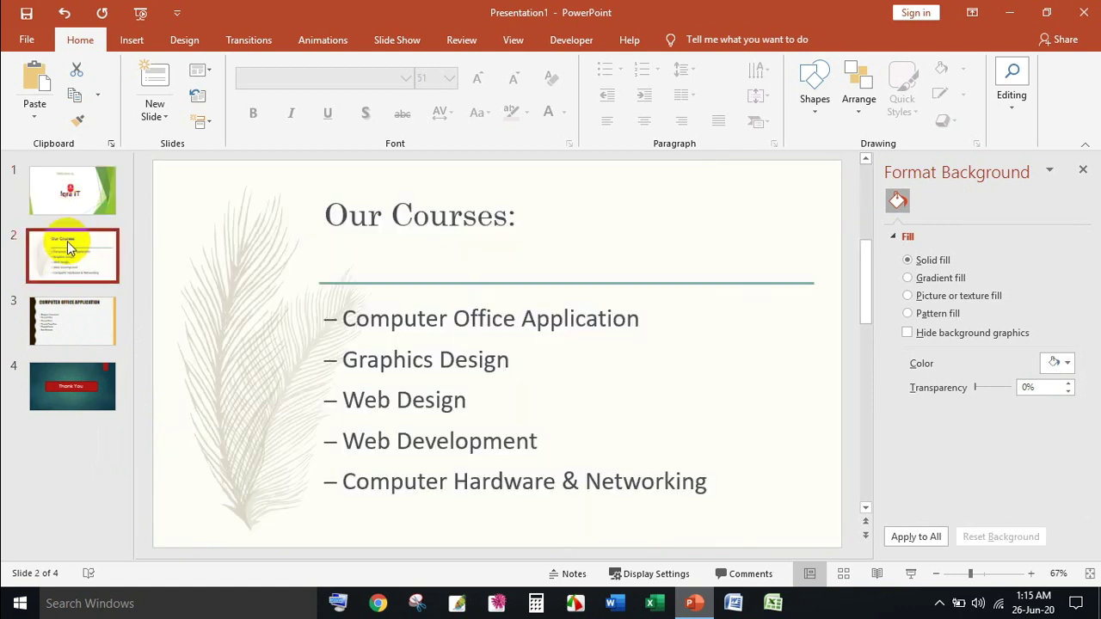
{"action": "left_click", "coordinate": [69, 315]}
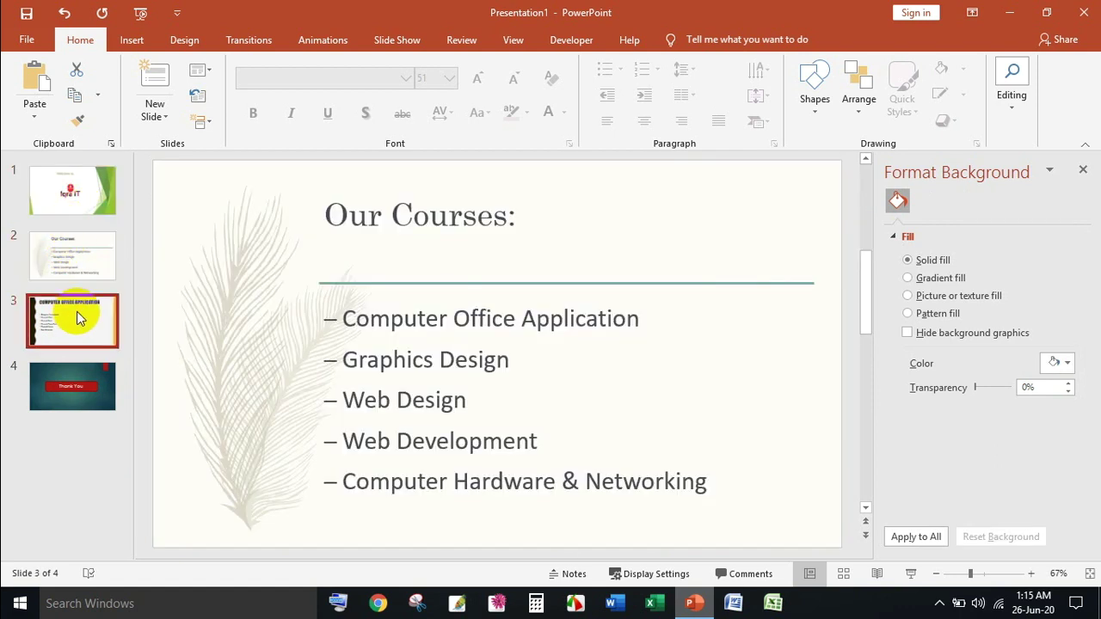
{"action": "left_click", "coordinate": [79, 386]}
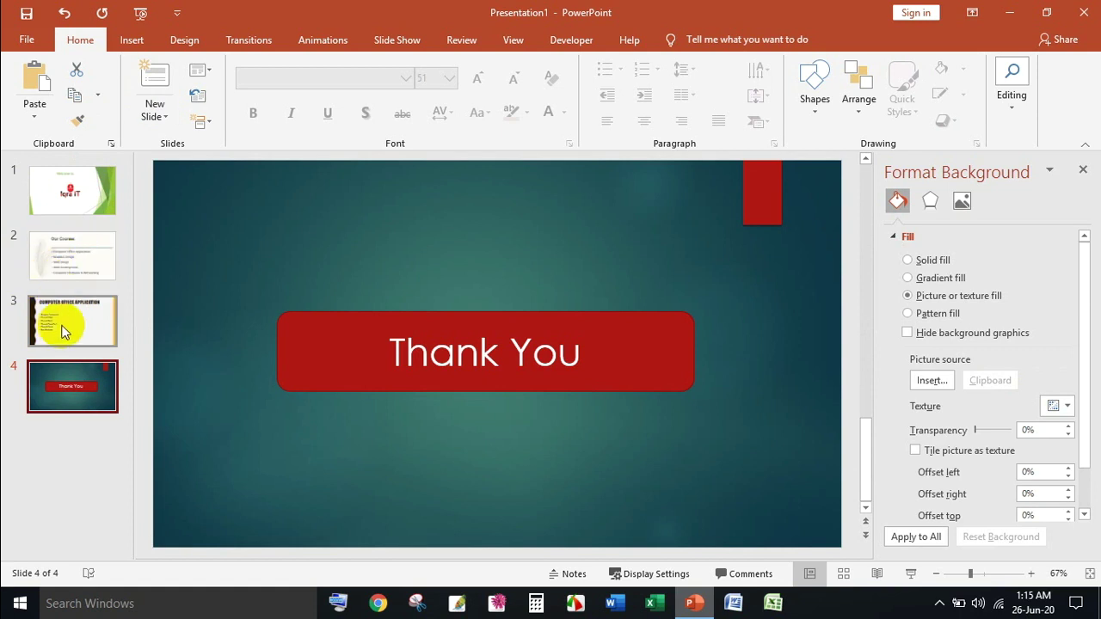
{"action": "left_click", "coordinate": [65, 190]}
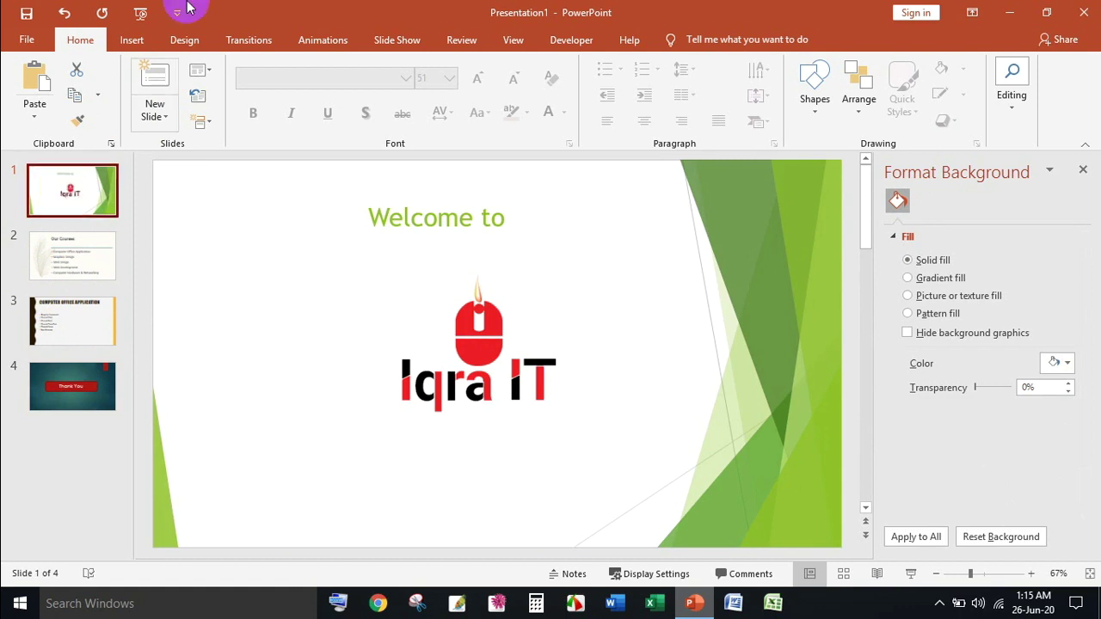
{"action": "left_click", "coordinate": [247, 43]}
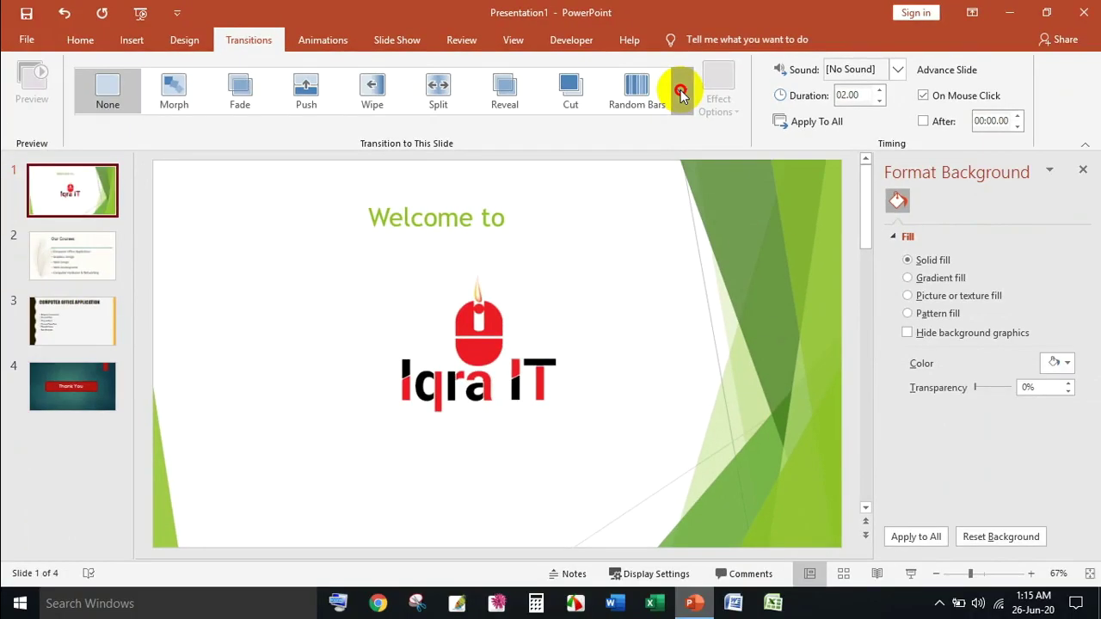
- Give slide 1 the Fracture transition and the Our Courses slide the Gallery transition
{"action": "left_click", "coordinate": [679, 93]}
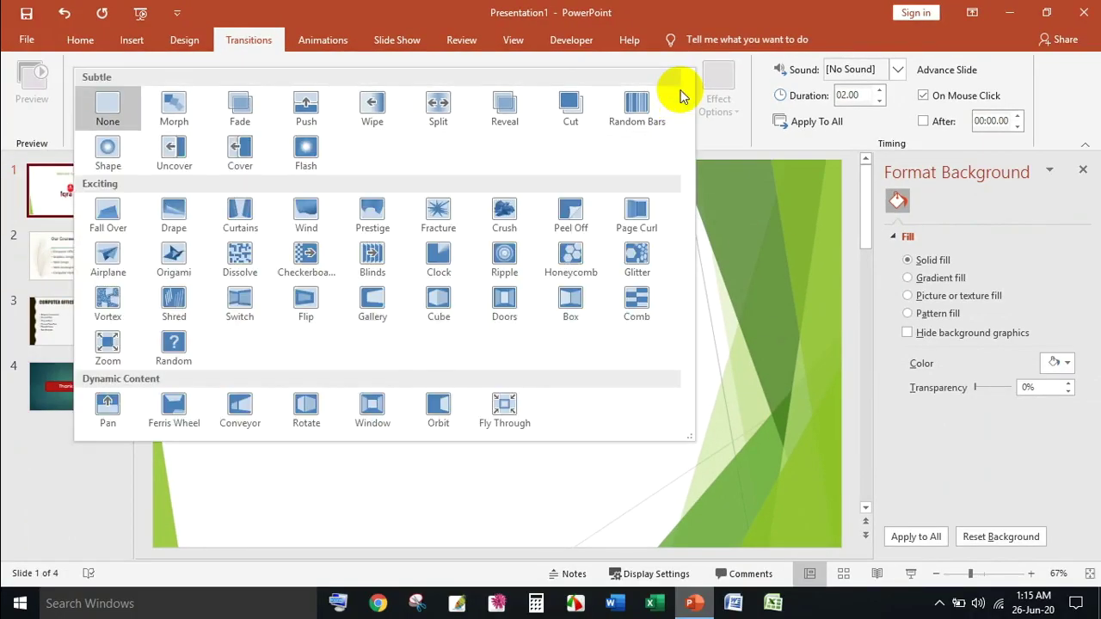
{"action": "left_click", "coordinate": [438, 209]}
{"action": "left_click", "coordinate": [69, 249]}
{"action": "left_click", "coordinate": [681, 111]}
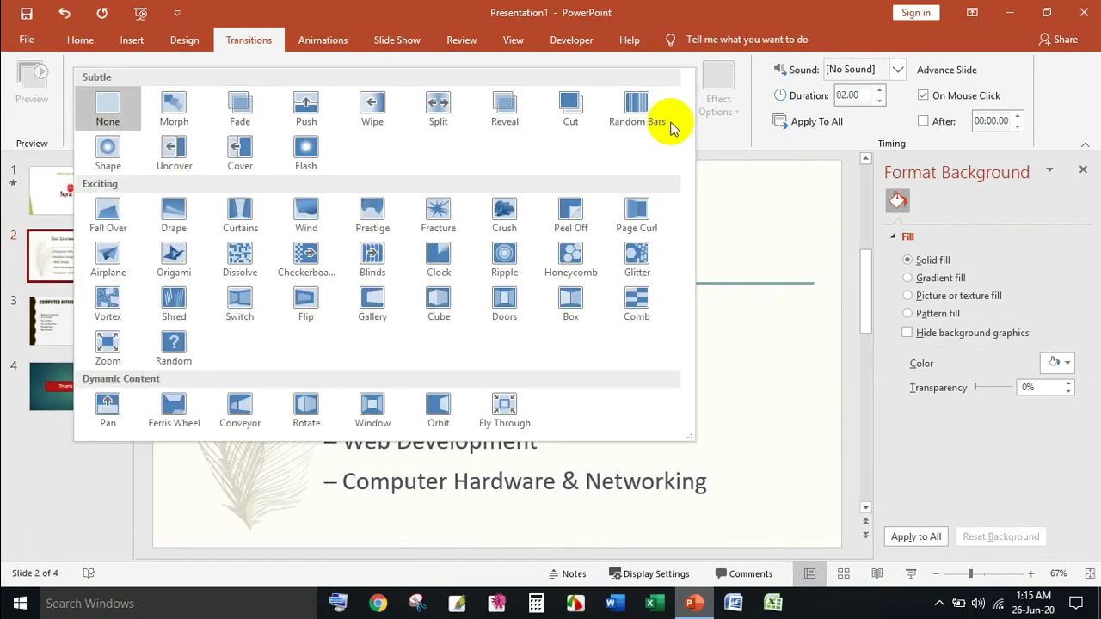
{"action": "left_click", "coordinate": [365, 298]}
- Give slide 3 the Ferris Wheel transition and the Thank You slide Comb, then return to slide 1
{"action": "left_click", "coordinate": [86, 316]}
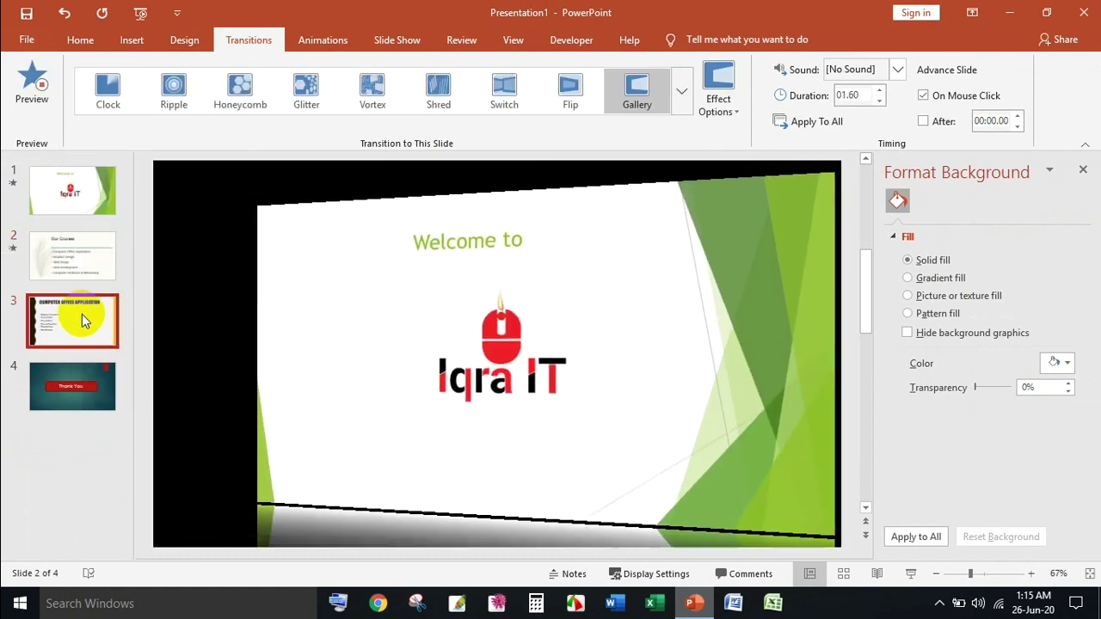
{"action": "left_click", "coordinate": [681, 94]}
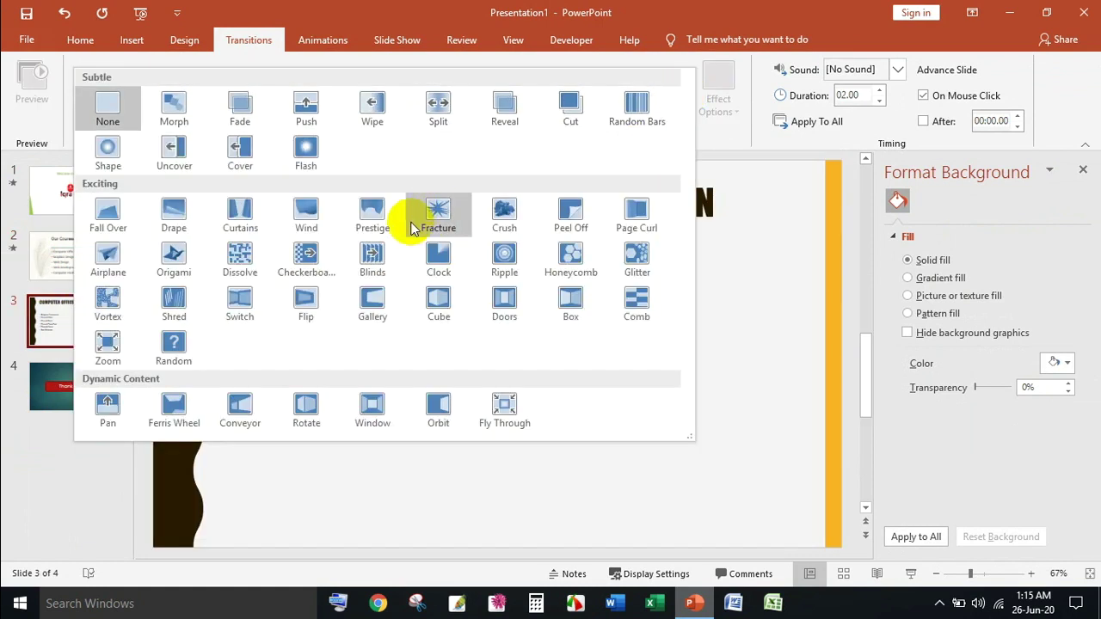
{"action": "left_click", "coordinate": [173, 416]}
{"action": "key", "text": "Down"}
{"action": "left_click", "coordinate": [681, 92]}
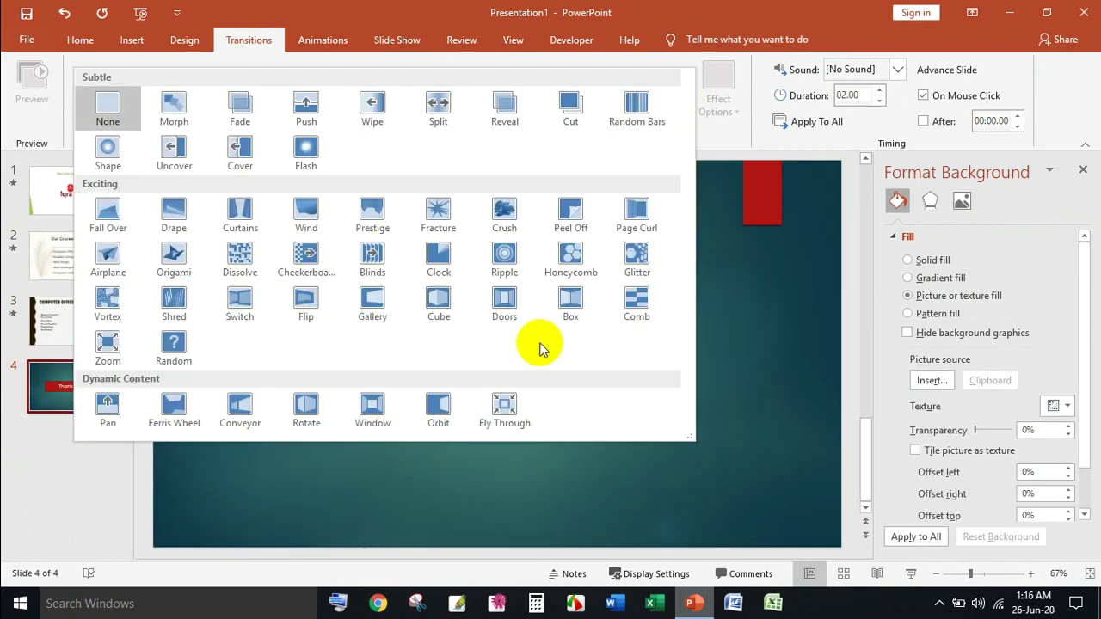
{"action": "left_click", "coordinate": [639, 301]}
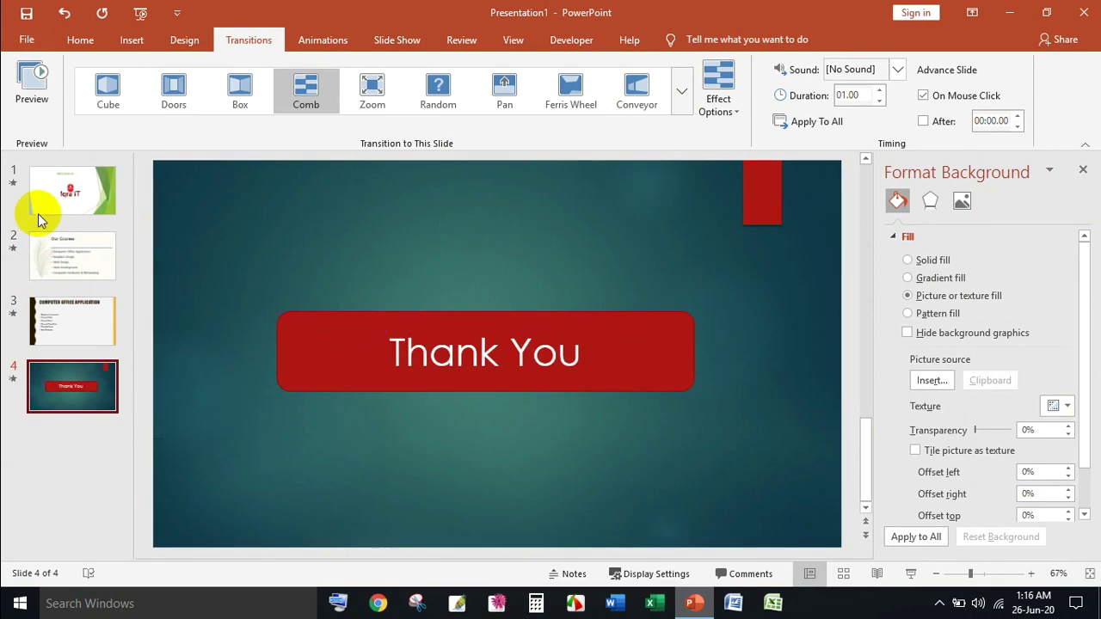
{"action": "left_click", "coordinate": [71, 191]}
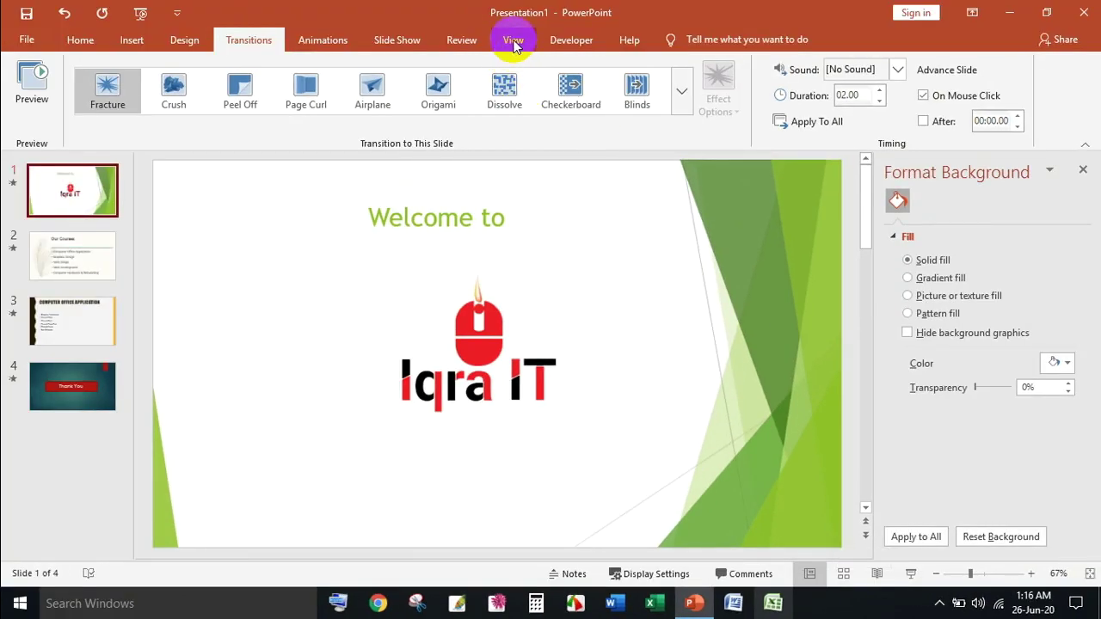
- Glance at the View tab, then start the slide show from slide 1 with F5
{"action": "left_click", "coordinate": [513, 40]}
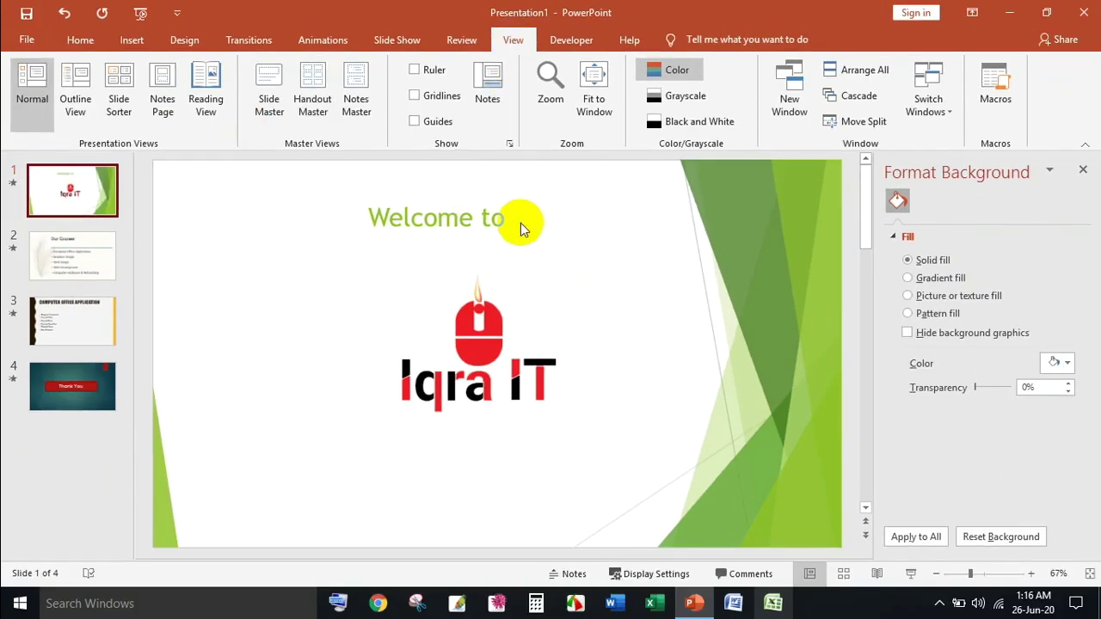
{"action": "left_click", "coordinate": [80, 39]}
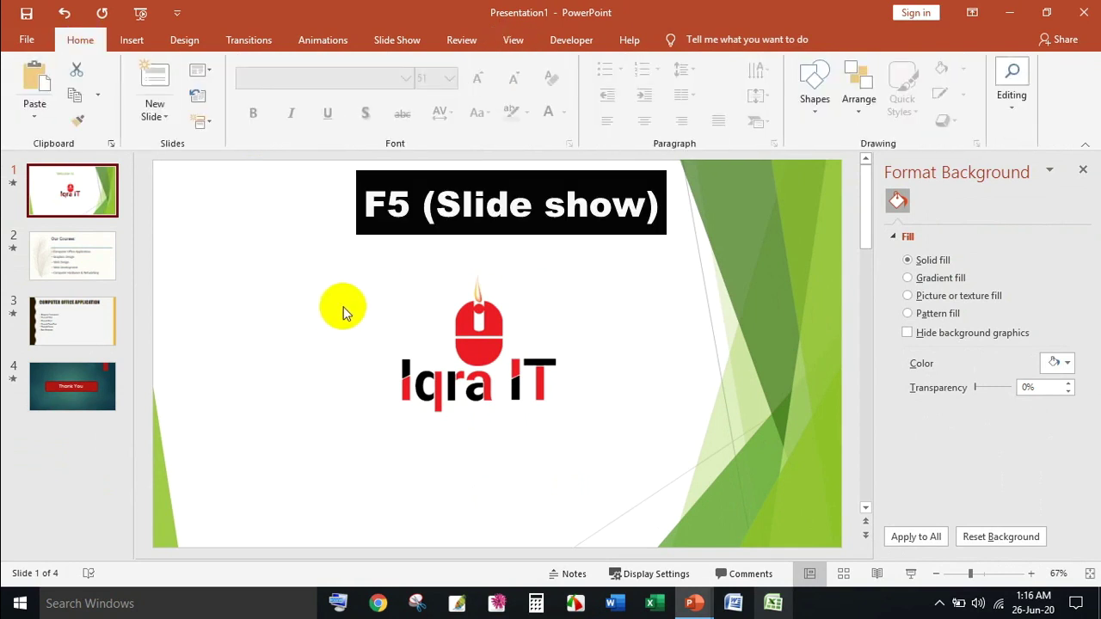
{"action": "key", "text": "F5"}
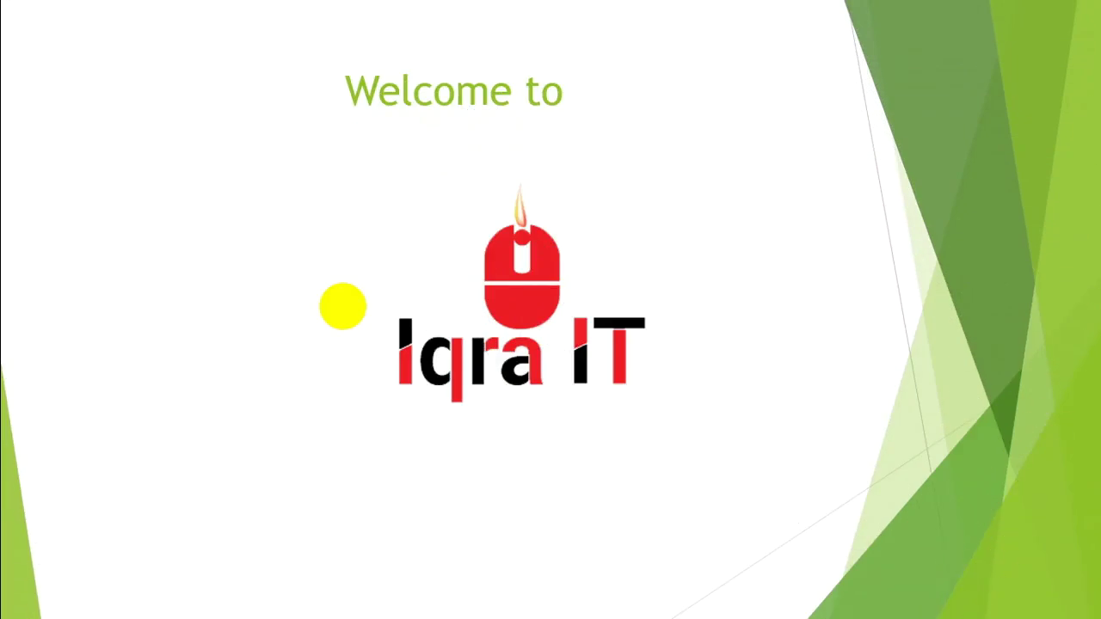
- Step forward and back through all four slides' transitions, then click past the end to exit
{"action": "left_click", "coordinate": [343, 306]}
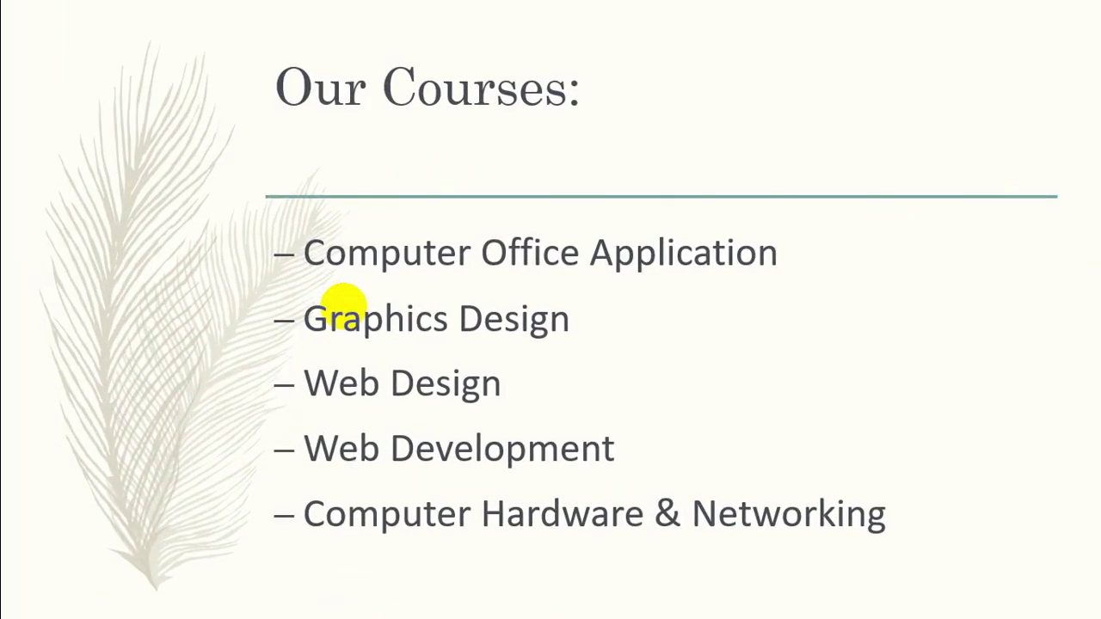
{"action": "left_click", "coordinate": [343, 306]}
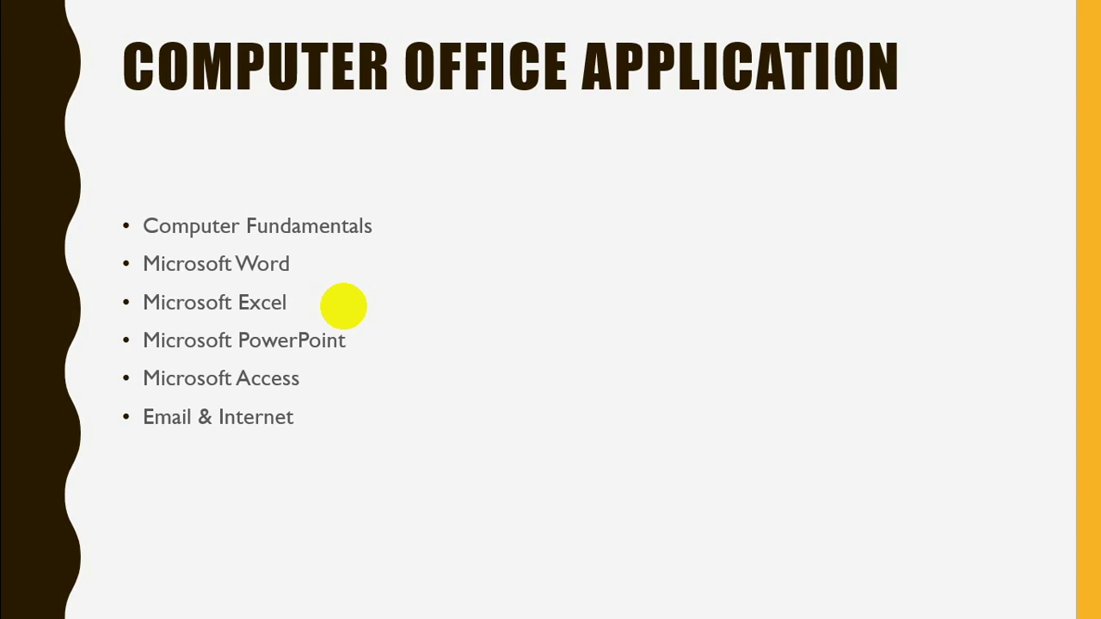
{"action": "key", "text": "Left"}
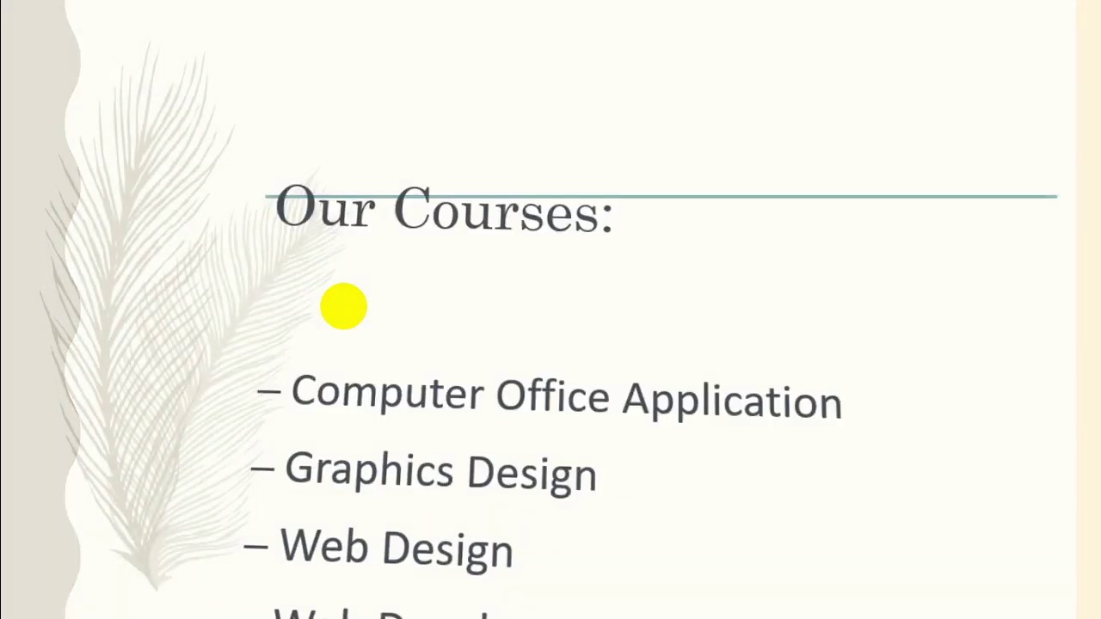
{"action": "key", "text": "Left"}
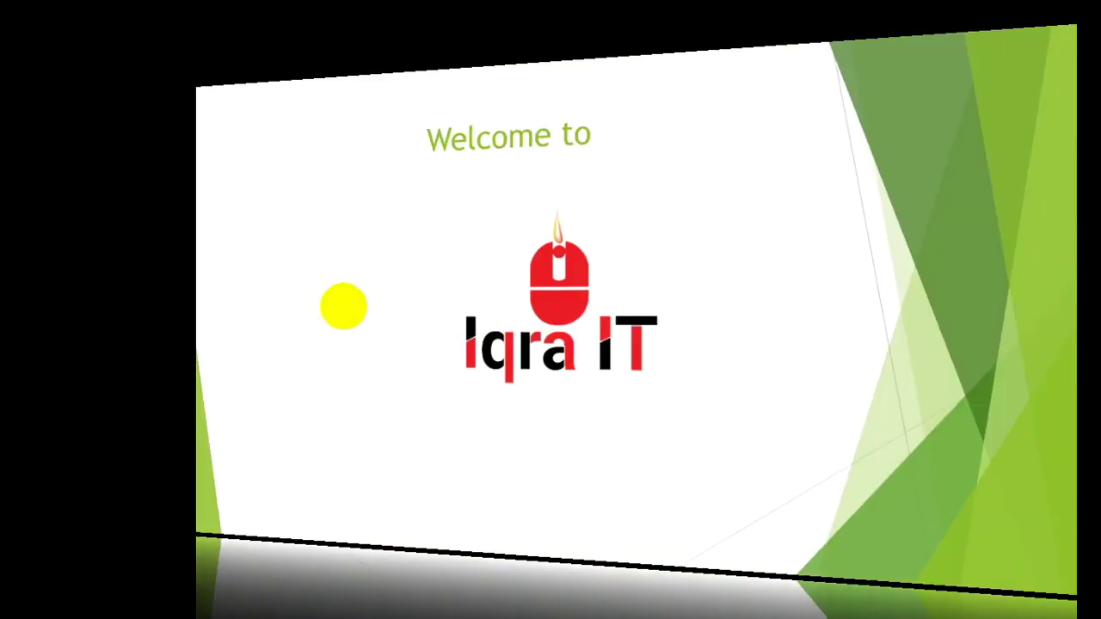
{"action": "left_click", "coordinate": [343, 306]}
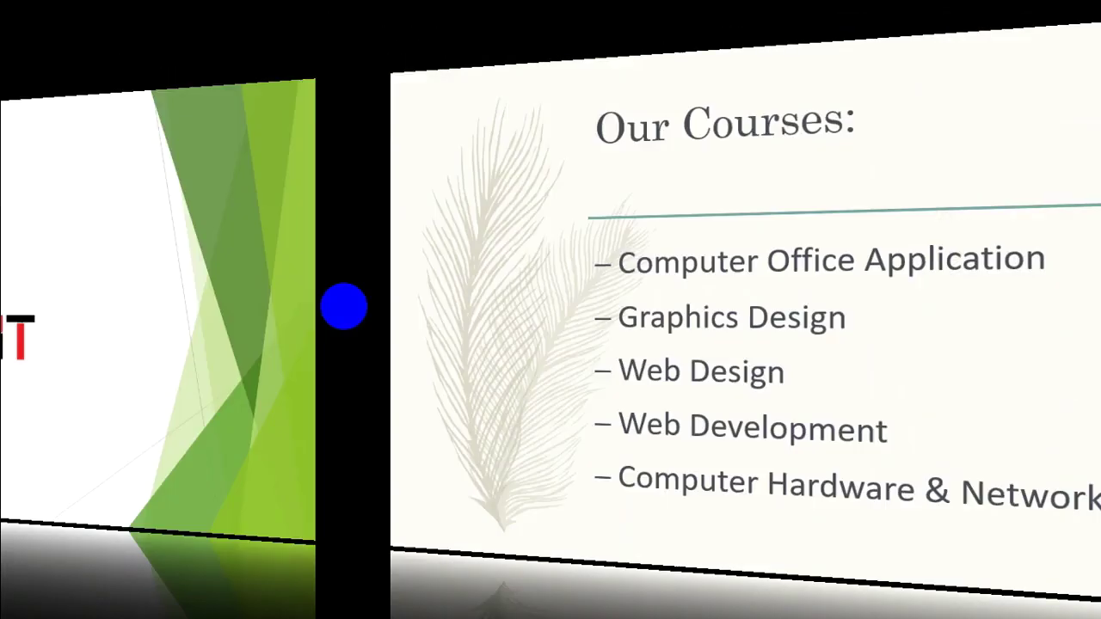
{"action": "key", "text": "Right"}
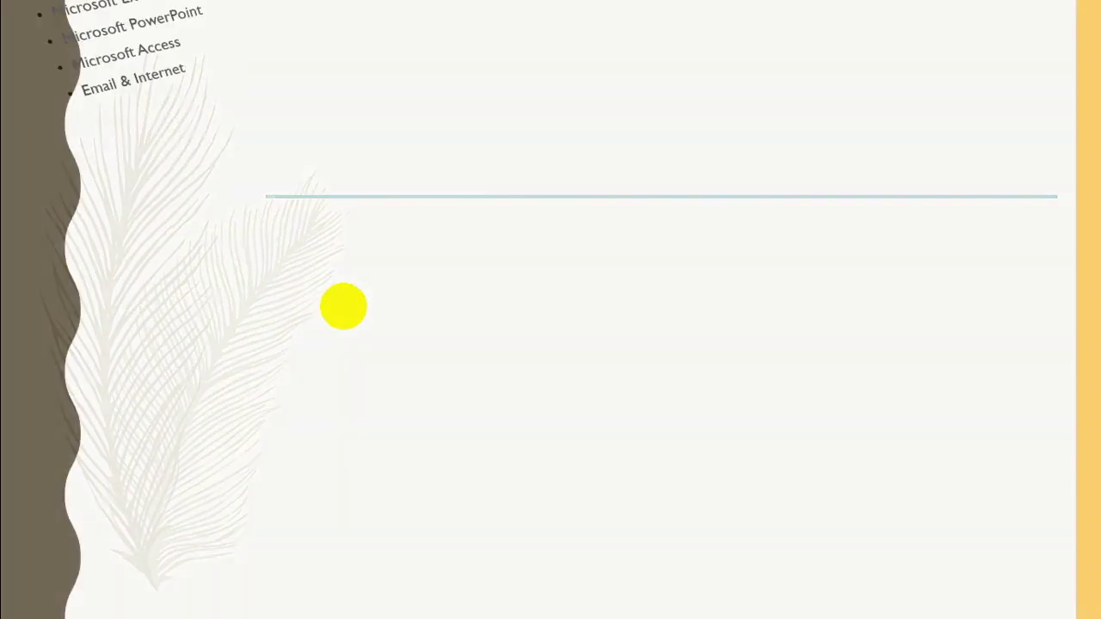
{"action": "left_click", "coordinate": [343, 306]}
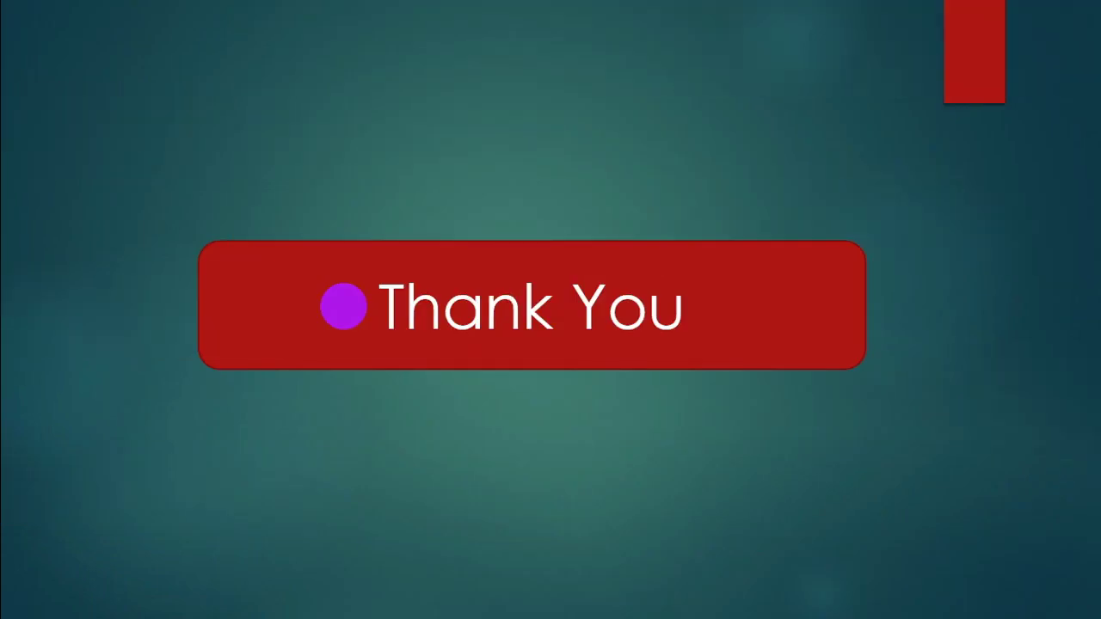
{"action": "key", "text": "Left"}
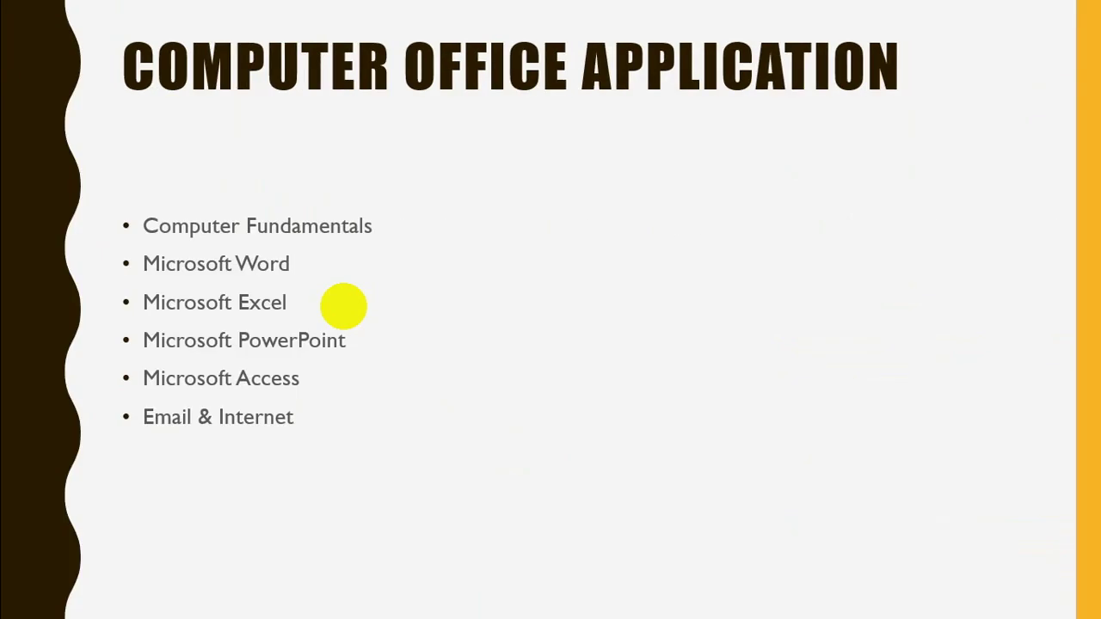
{"action": "left_click", "coordinate": [343, 307]}
{"action": "left_click", "coordinate": [343, 306]}
{"action": "left_click", "coordinate": [344, 307]}
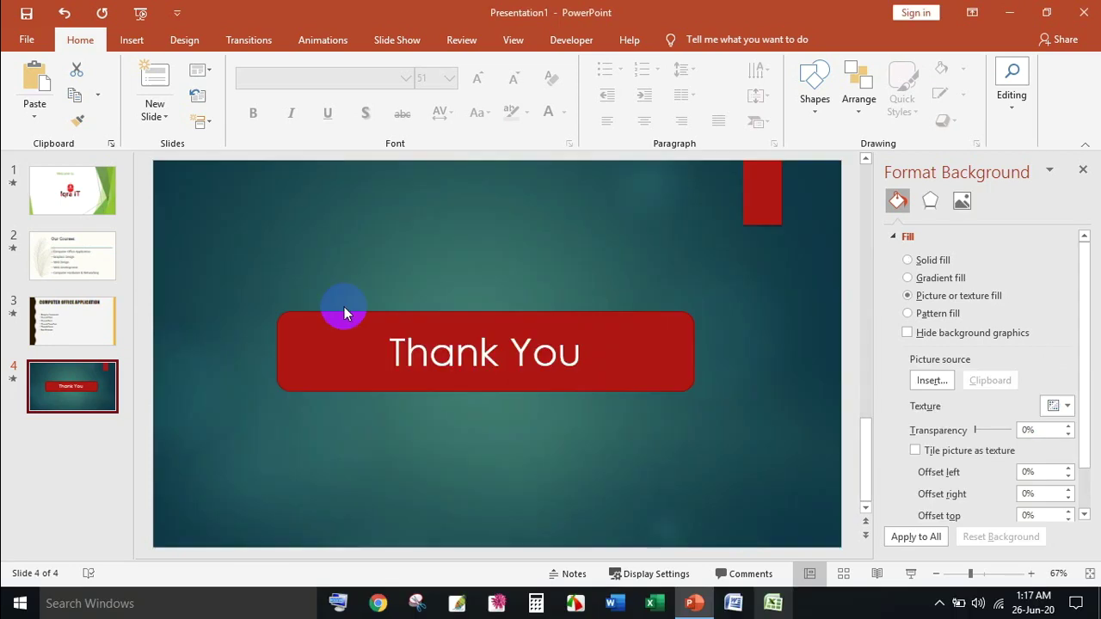
- Cycle through the four slides and return to the Welcome to Iqra IT slide on the Animations tab
{"action": "left_click", "coordinate": [84, 198]}
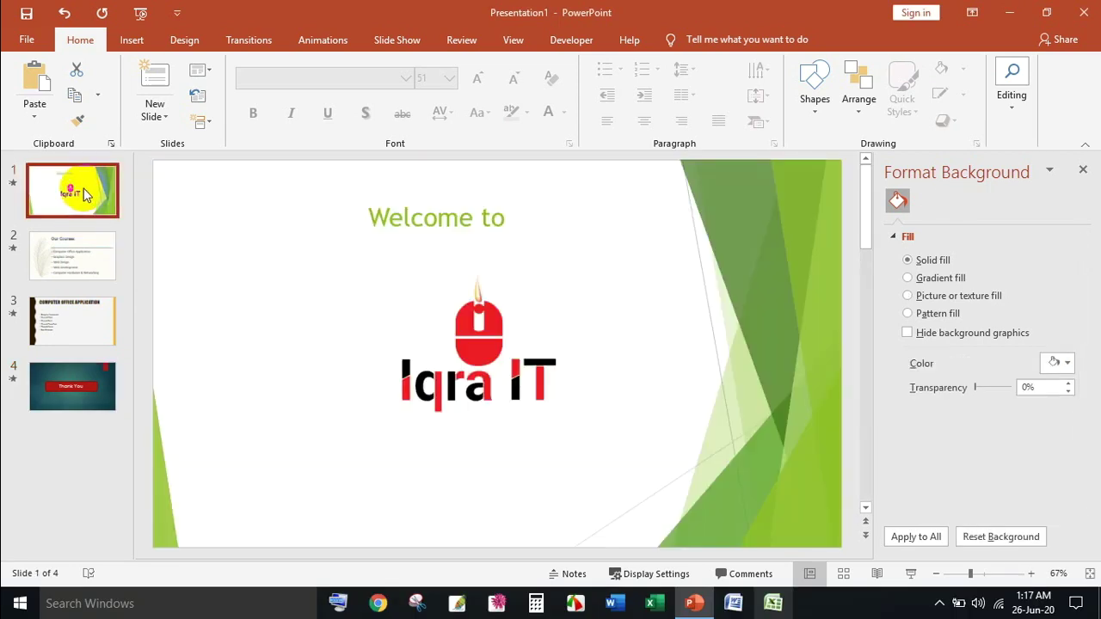
{"action": "left_click", "coordinate": [78, 245]}
{"action": "left_click", "coordinate": [79, 316]}
{"action": "left_click", "coordinate": [82, 396]}
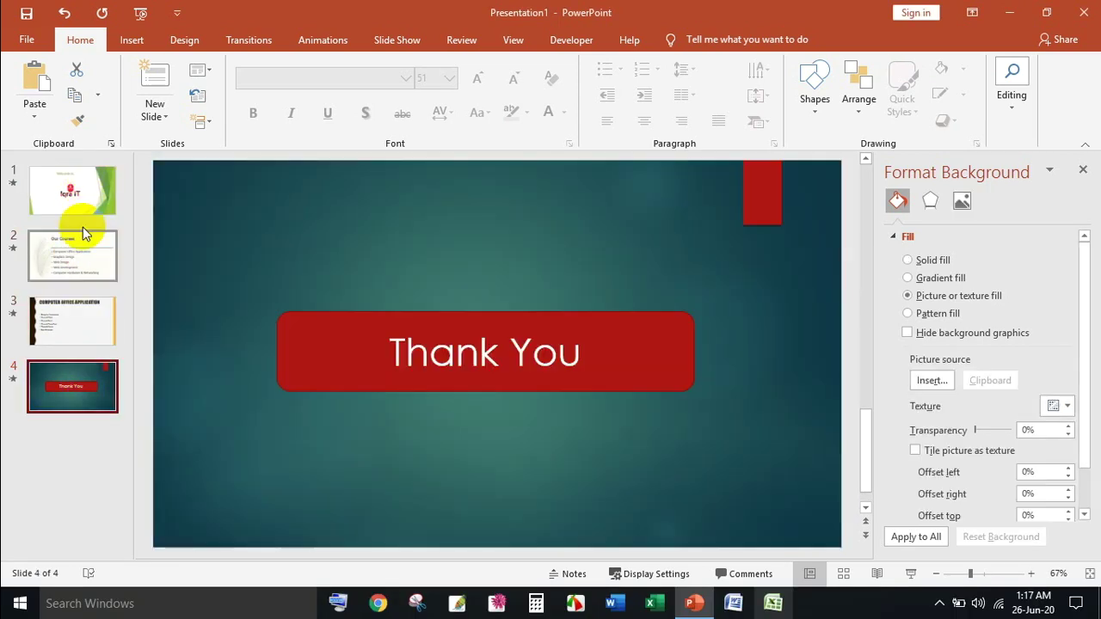
{"action": "left_click", "coordinate": [76, 193]}
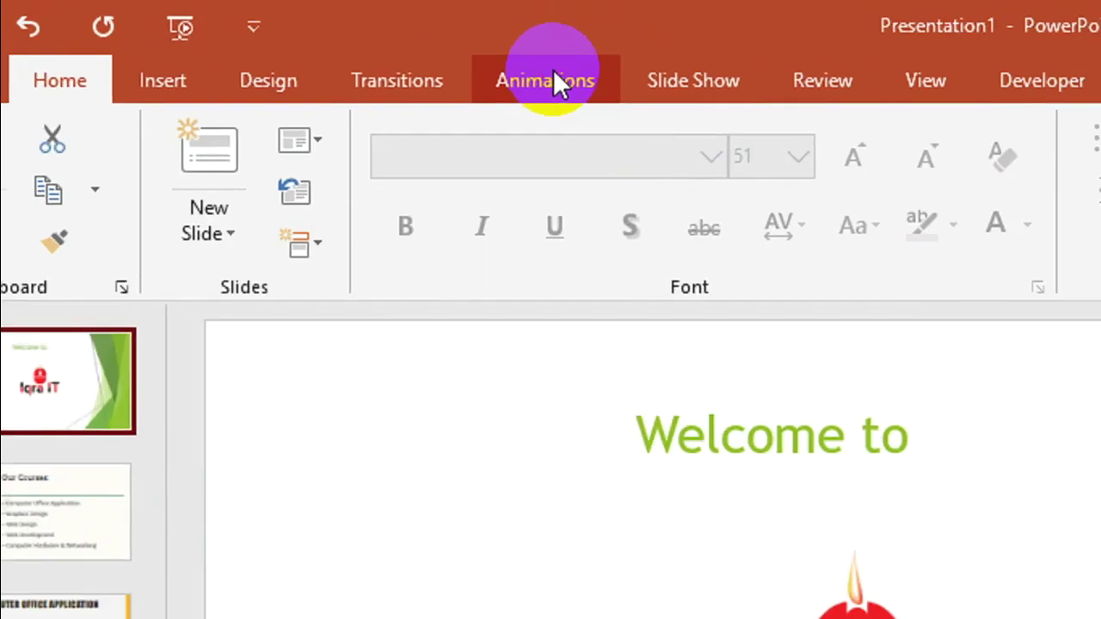
{"action": "left_click", "coordinate": [329, 37]}
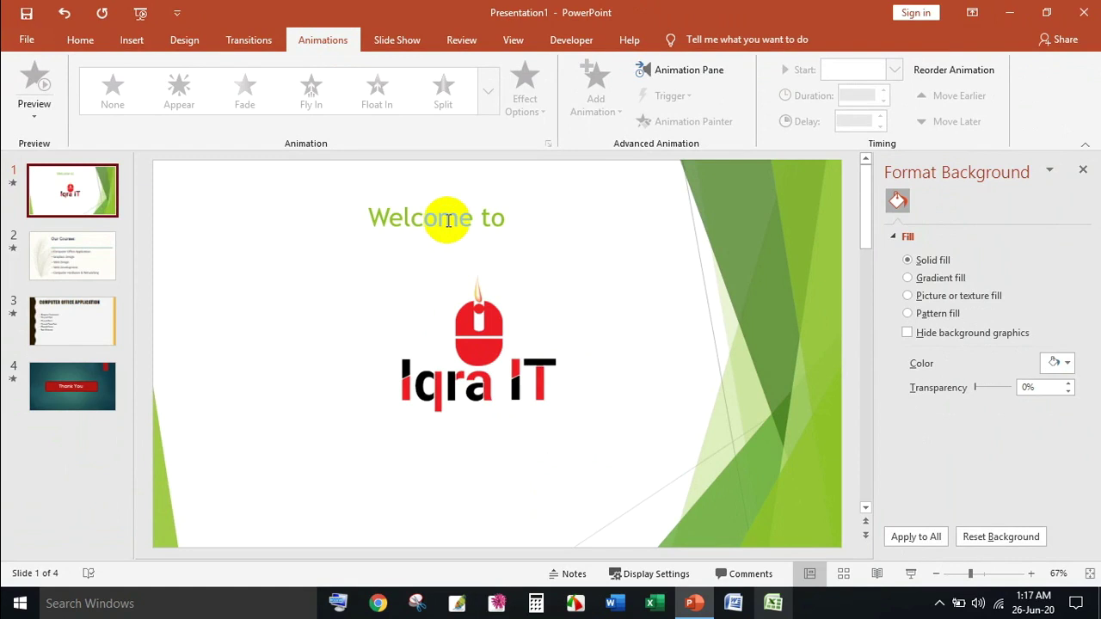
- Shift the 'Welcome to' title box slightly to the right and reselect it
{"action": "left_click", "coordinate": [453, 218]}
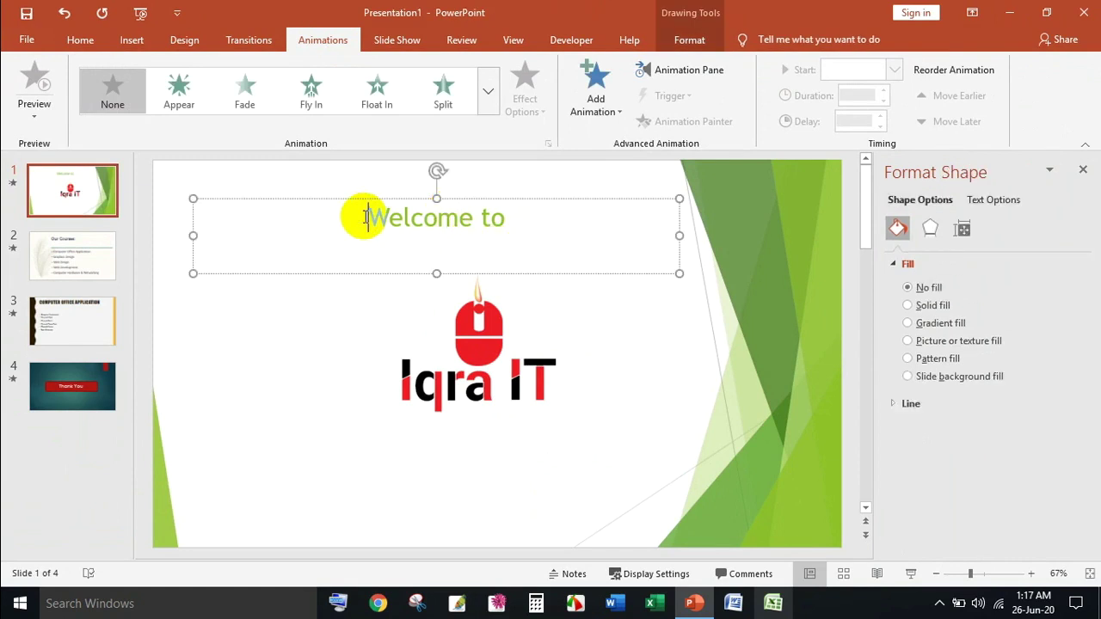
{"action": "left_click_drag", "start_coordinate": [535, 200], "coordinate": [595, 202]}
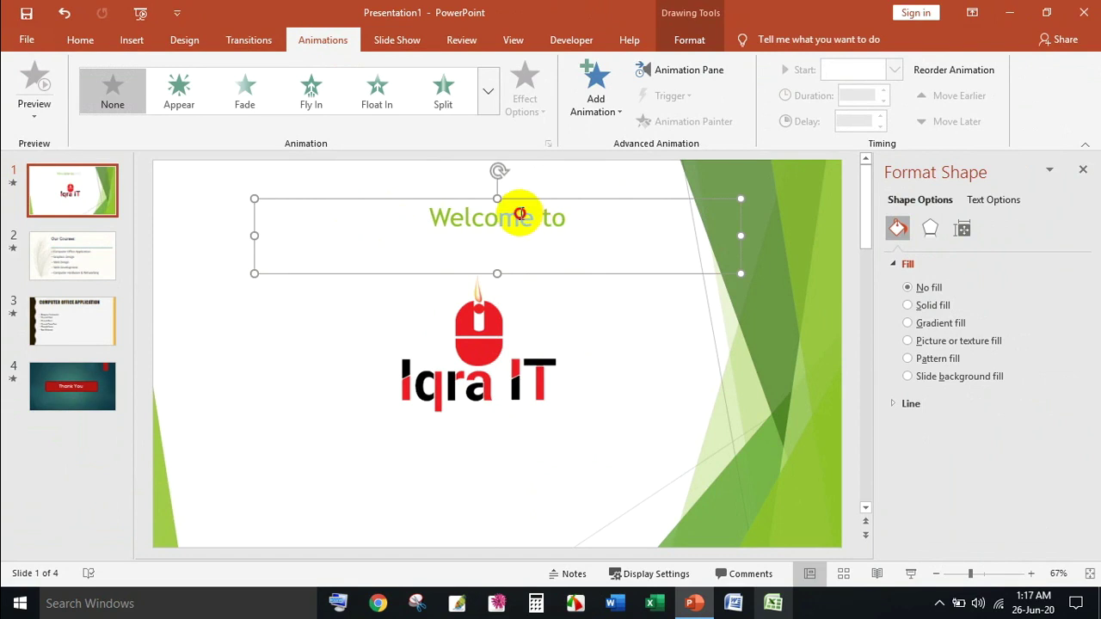
{"action": "left_click", "coordinate": [503, 354]}
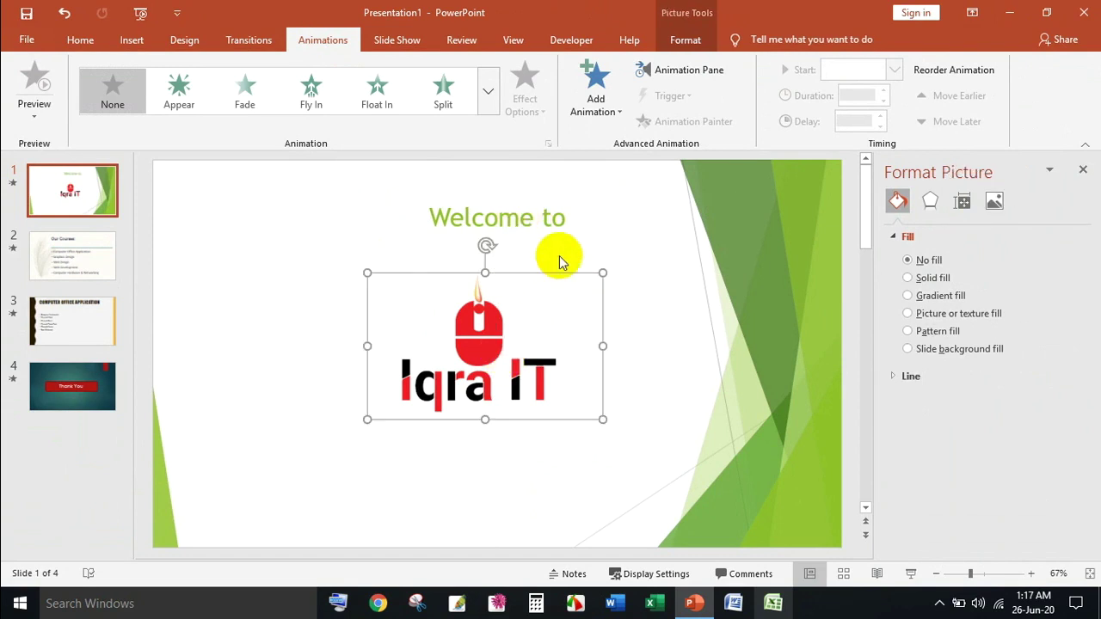
{"action": "left_click", "coordinate": [558, 219]}
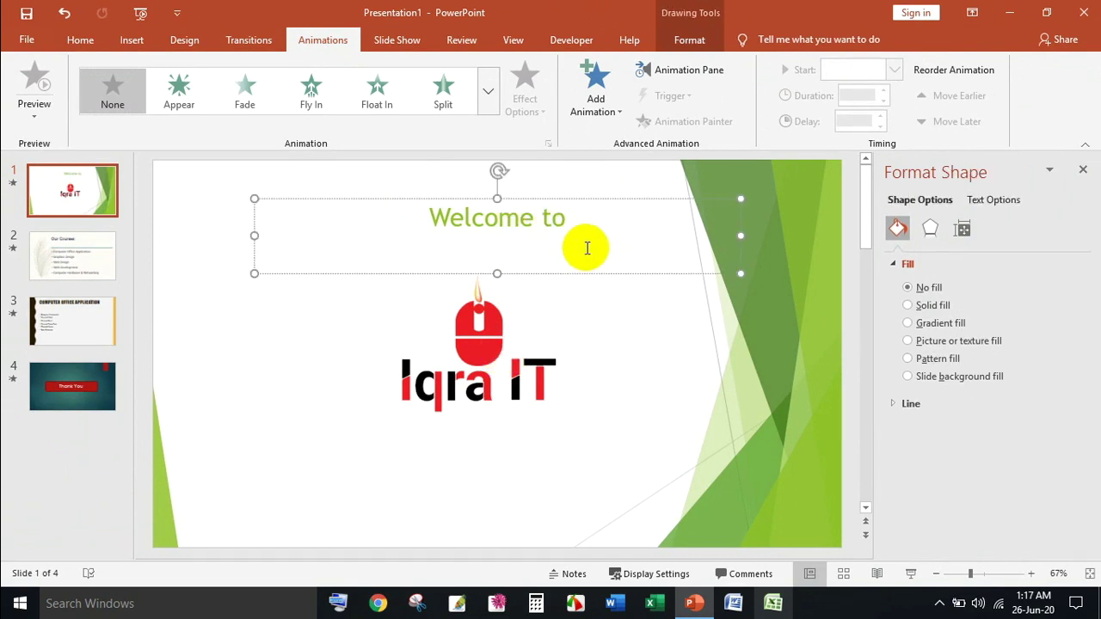
- Give the 'Welcome to' title the Basic Swivel entrance after previewing several other effects
{"action": "left_click", "coordinate": [489, 90]}
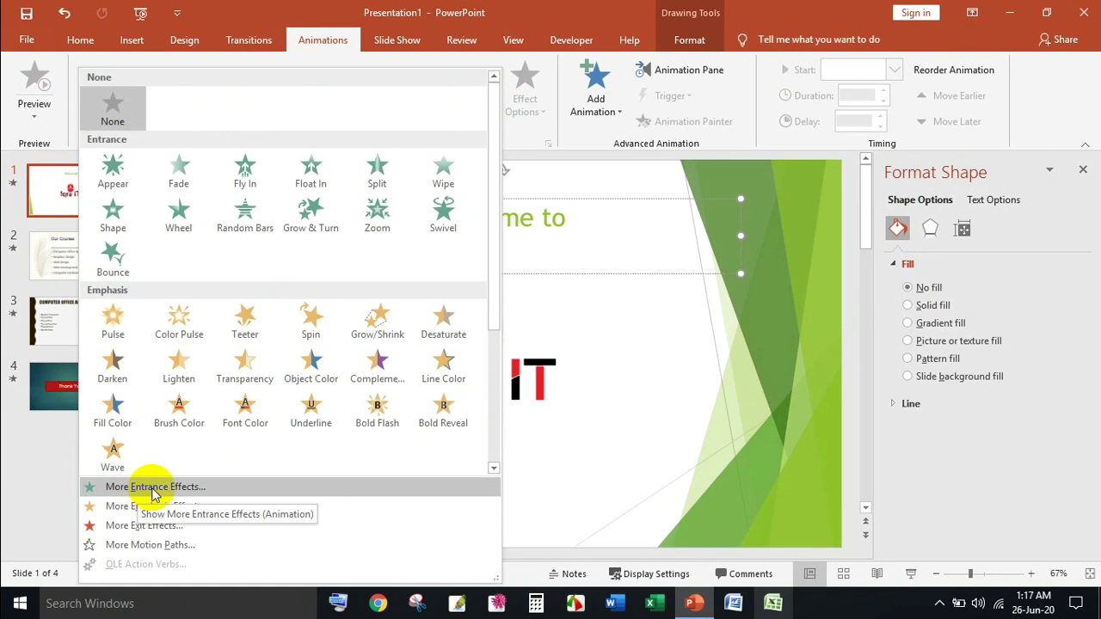
{"action": "left_click", "coordinate": [201, 488]}
{"action": "mouse_move", "coordinate": [541, 127]}
{"action": "left_mouse_down"}
{"action": "mouse_move", "coordinate": [967, 107]}
{"action": "mouse_move", "coordinate": [900, 113]}
{"action": "left_mouse_up"}
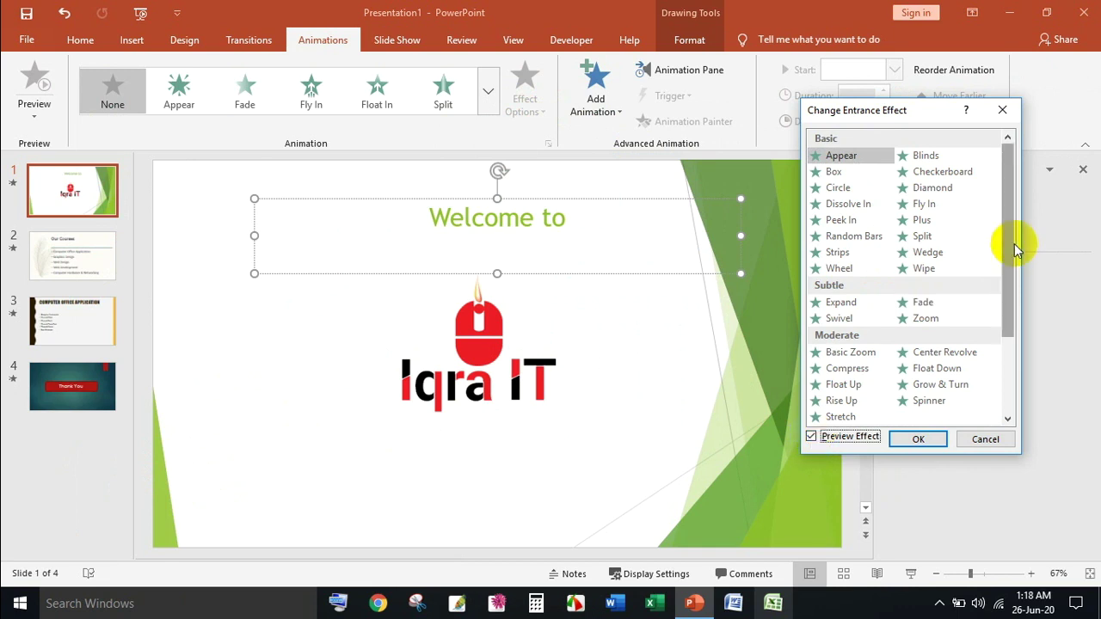
{"action": "left_click_drag", "start_coordinate": [1013, 246], "coordinate": [1016, 338]}
{"action": "left_click", "coordinate": [930, 404]}
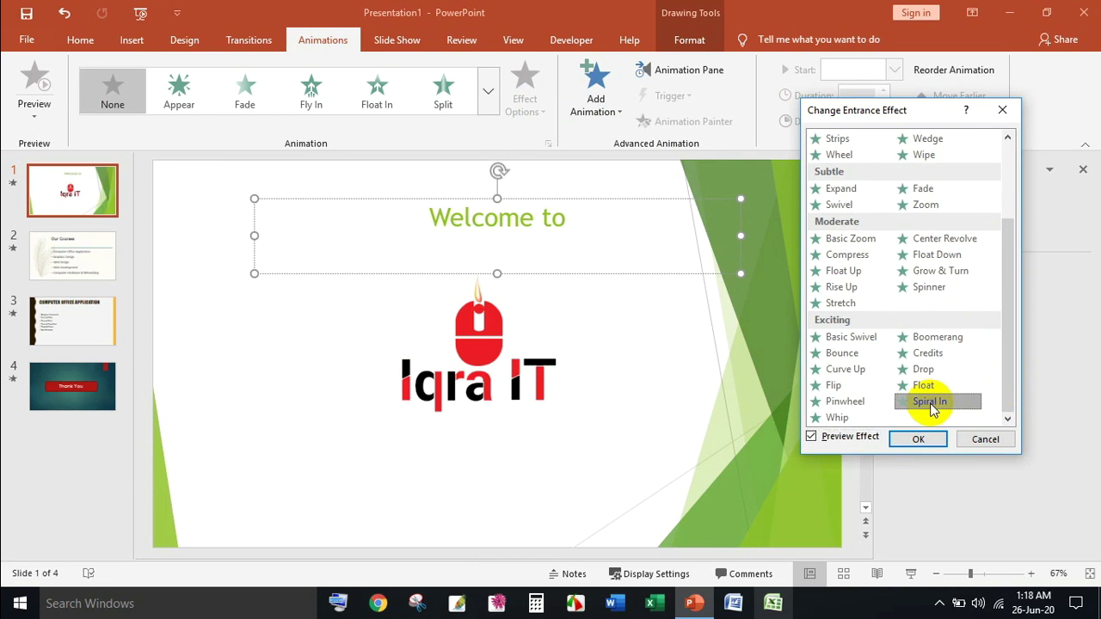
{"action": "left_click", "coordinate": [929, 354]}
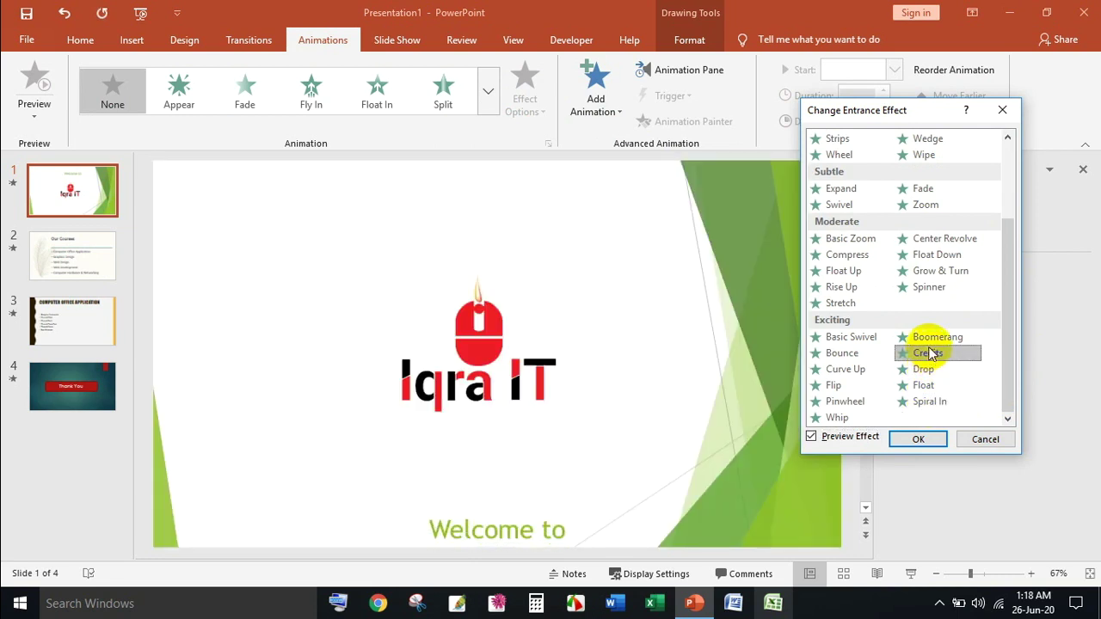
{"action": "left_click", "coordinate": [938, 339]}
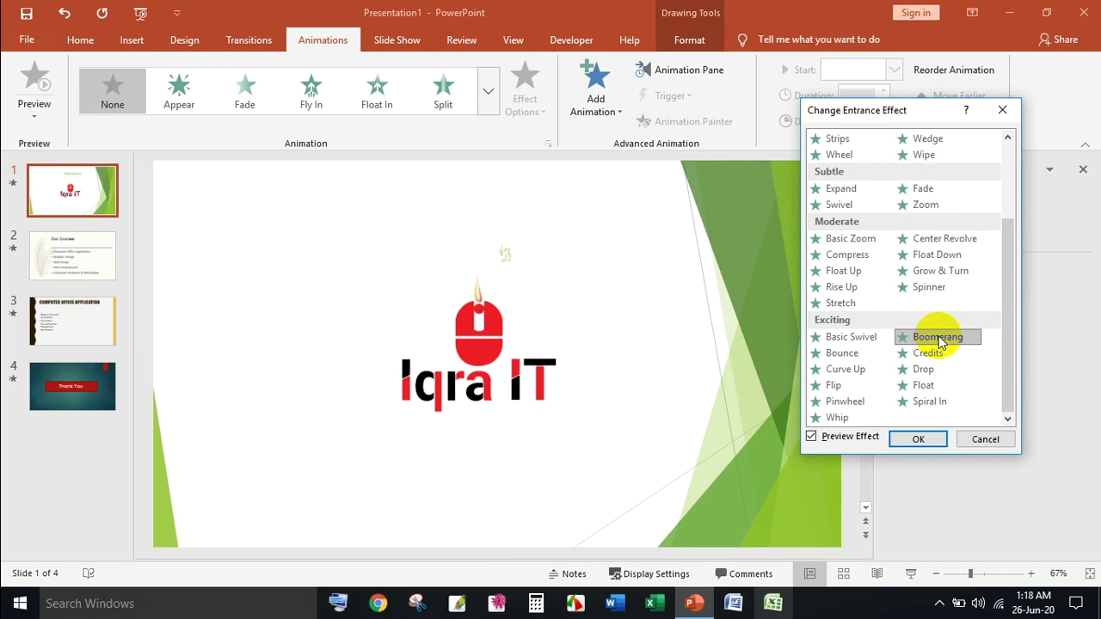
{"action": "left_click", "coordinate": [931, 292]}
{"action": "left_click", "coordinate": [938, 273]}
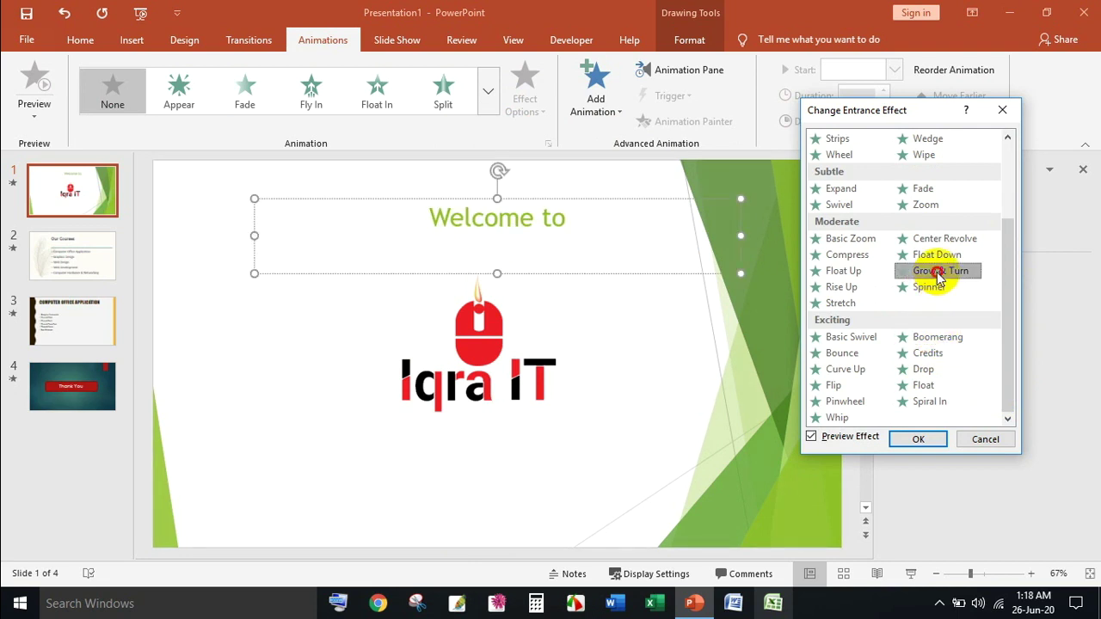
{"action": "left_click", "coordinate": [939, 240]}
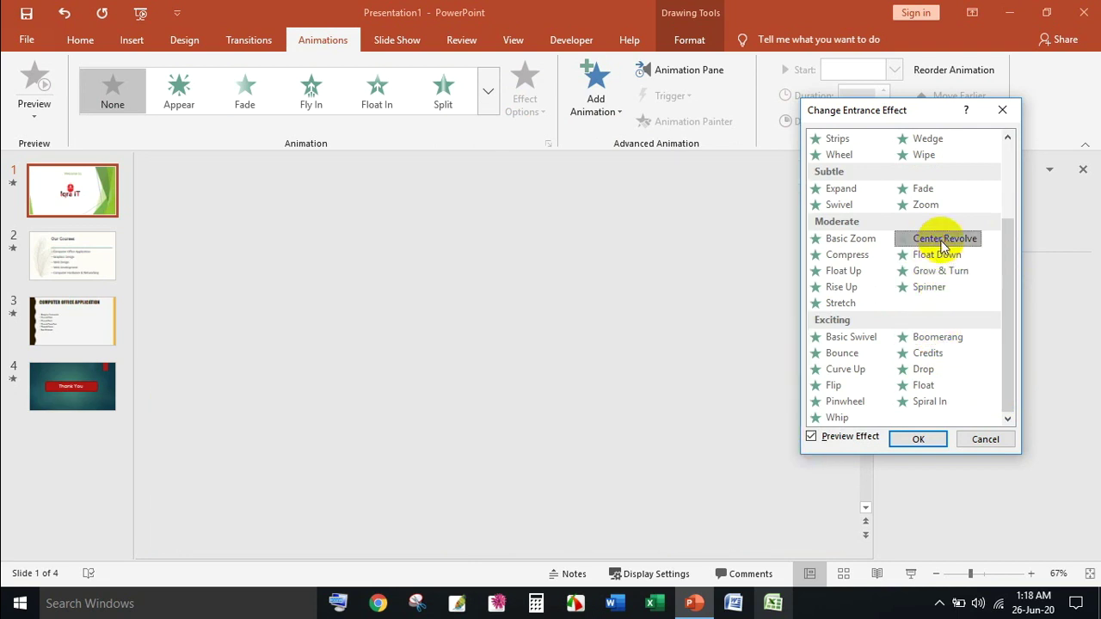
{"action": "left_click", "coordinate": [838, 375]}
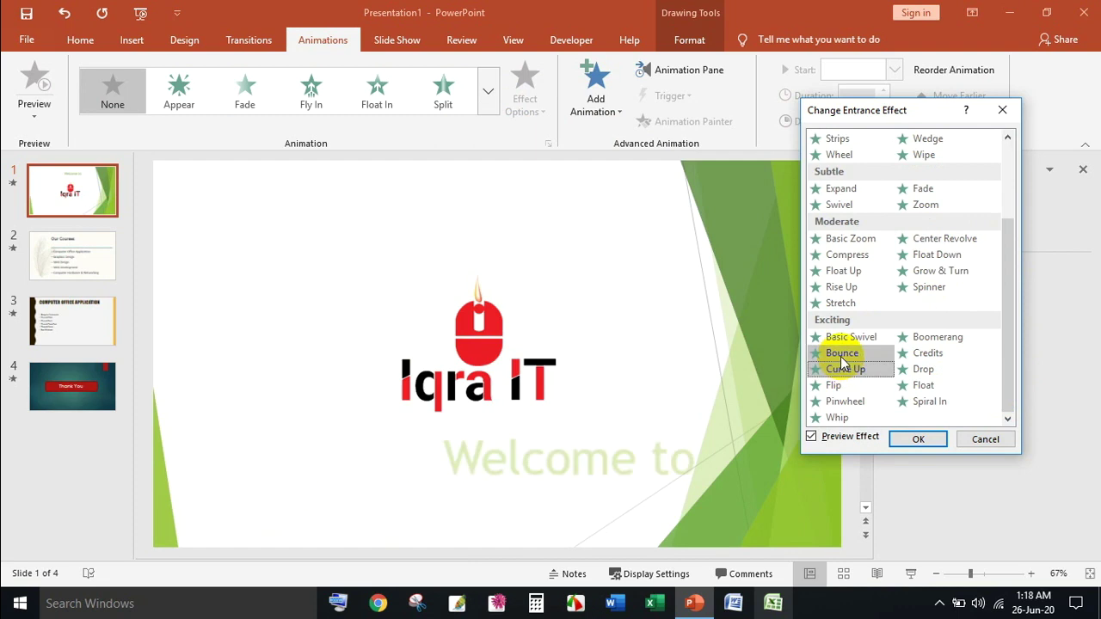
{"action": "left_click", "coordinate": [843, 338]}
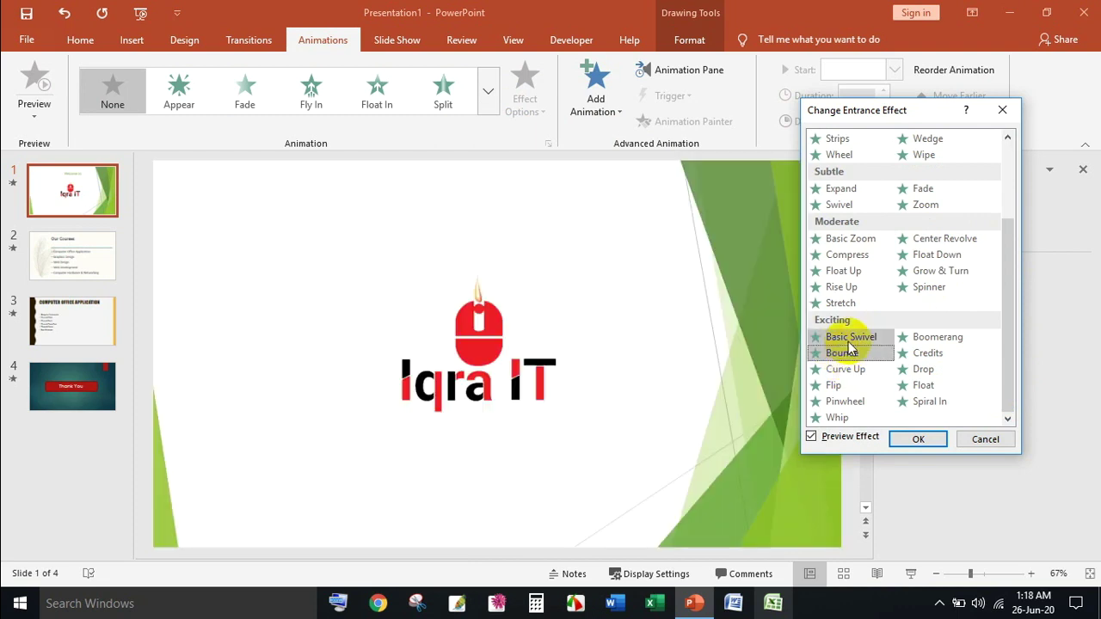
{"action": "left_click", "coordinate": [918, 440]}
- Apply the Zoom entrance to the Iqra IT logo, then go to slide 2
{"action": "left_click", "coordinate": [484, 356]}
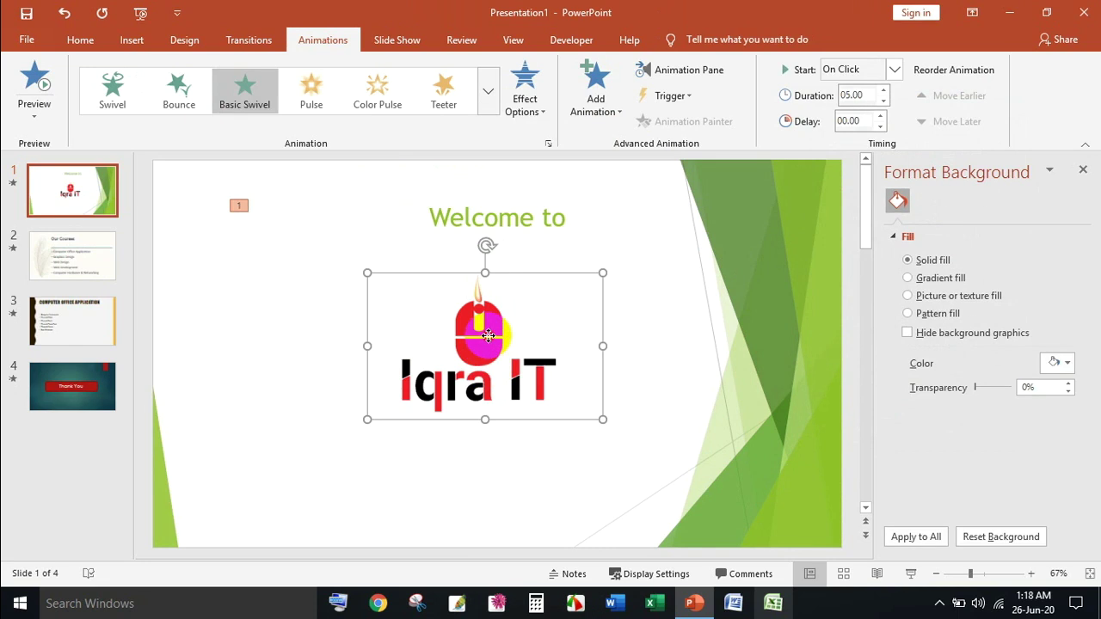
{"action": "left_click", "coordinate": [491, 96]}
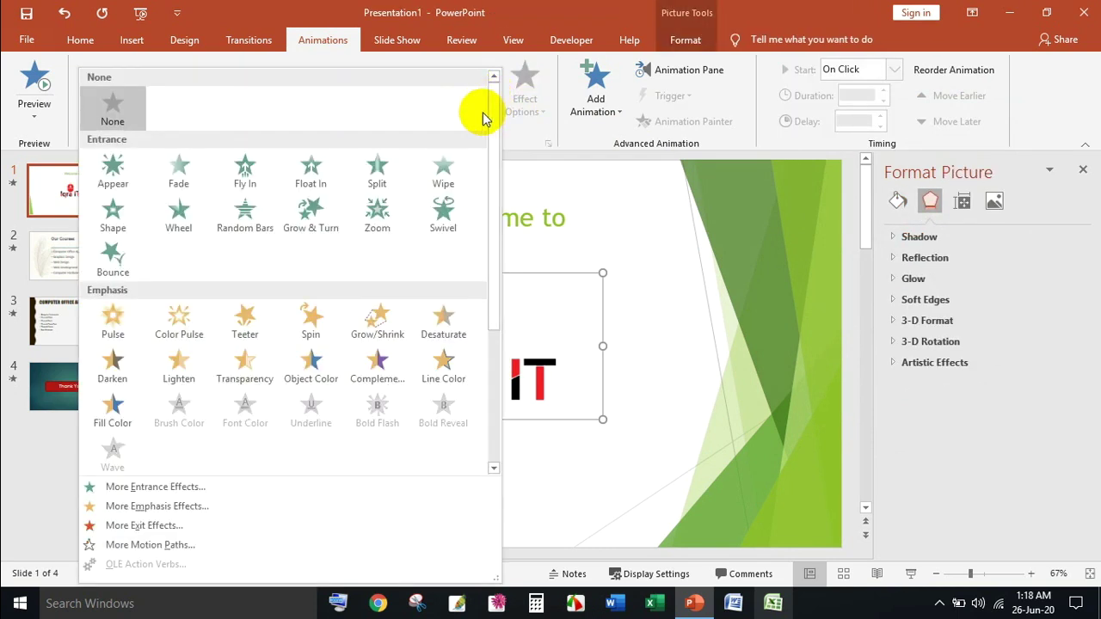
{"action": "left_click", "coordinate": [377, 213]}
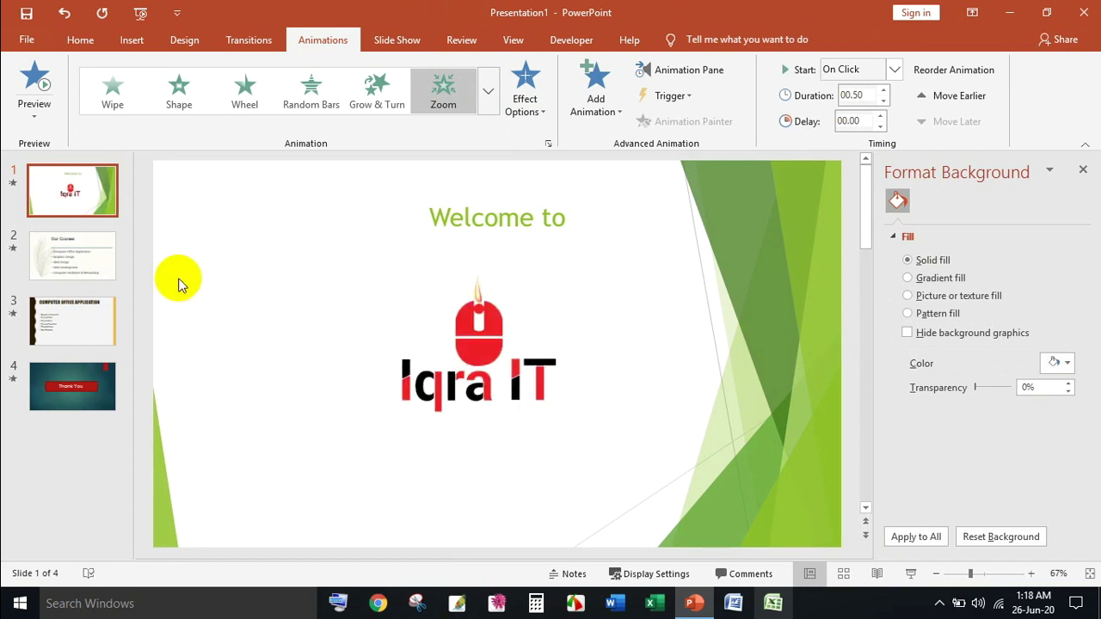
{"action": "left_click", "coordinate": [89, 258]}
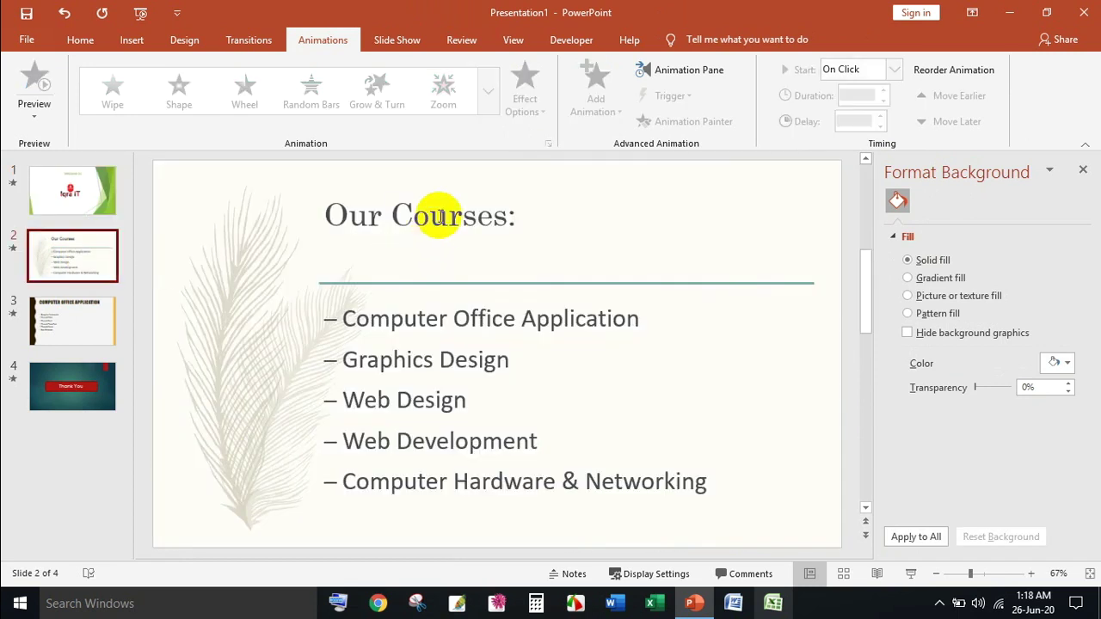
- Give the 'Our Courses:' title the Float Down entrance
{"action": "left_click", "coordinate": [437, 225]}
{"action": "left_click", "coordinate": [492, 97]}
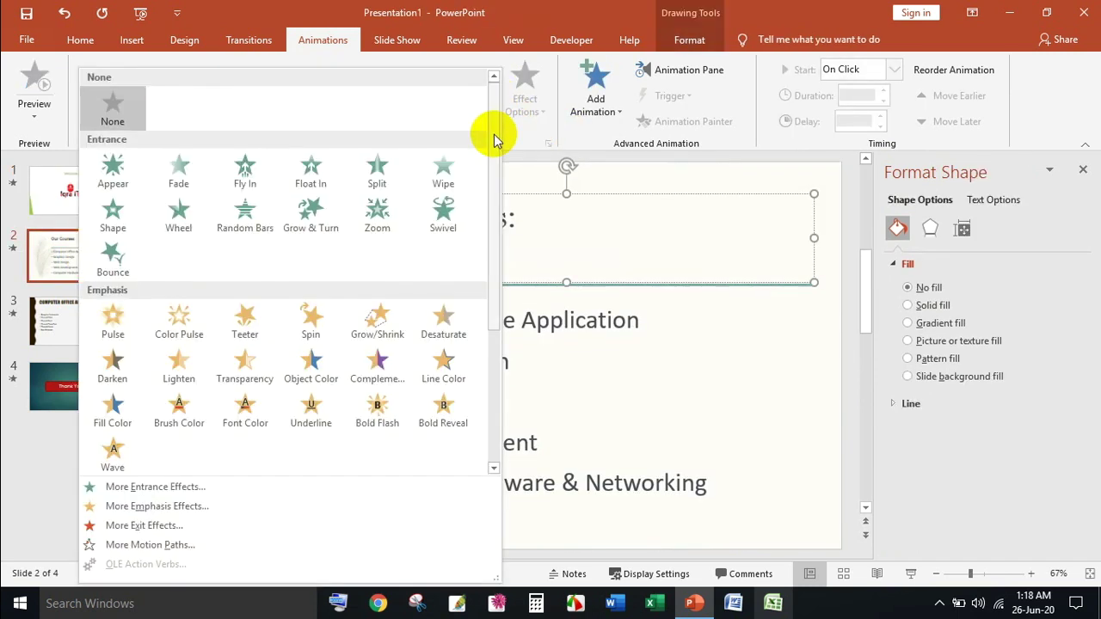
{"action": "left_click", "coordinate": [169, 497]}
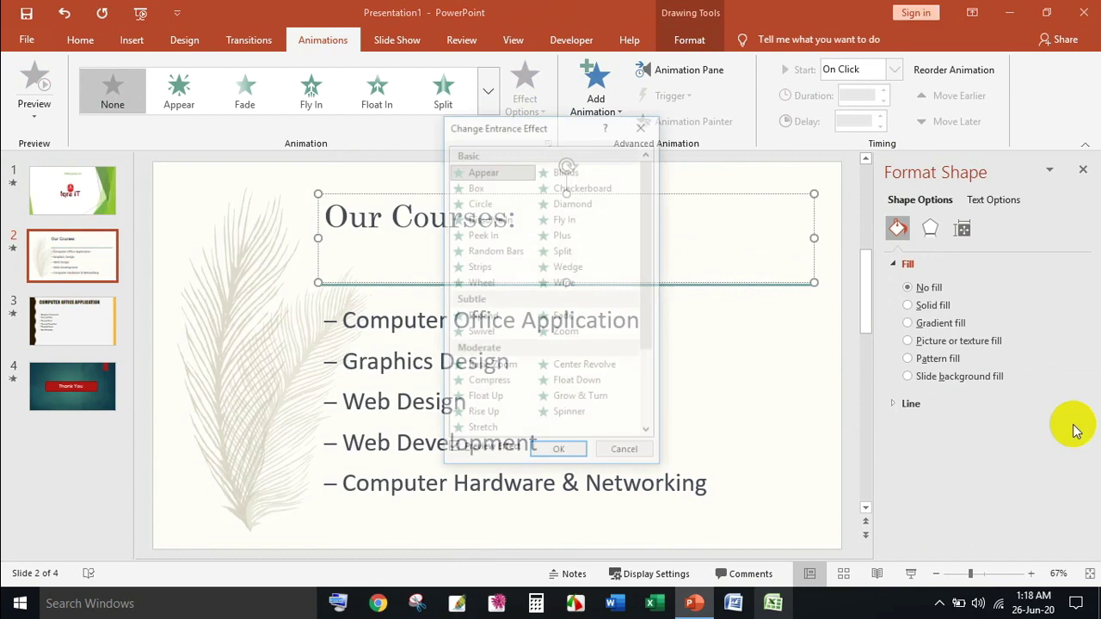
{"action": "left_click_drag", "start_coordinate": [559, 128], "coordinate": [950, 126]}
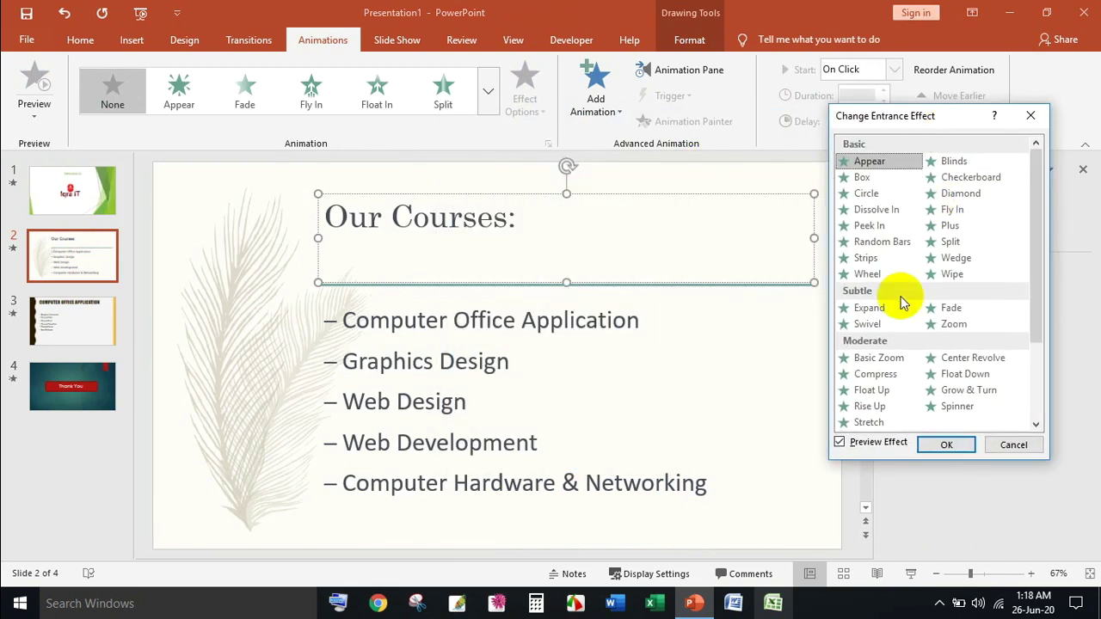
{"action": "scroll", "coordinate": [900, 319], "scroll_direction": "down", "scroll_amount": 3}
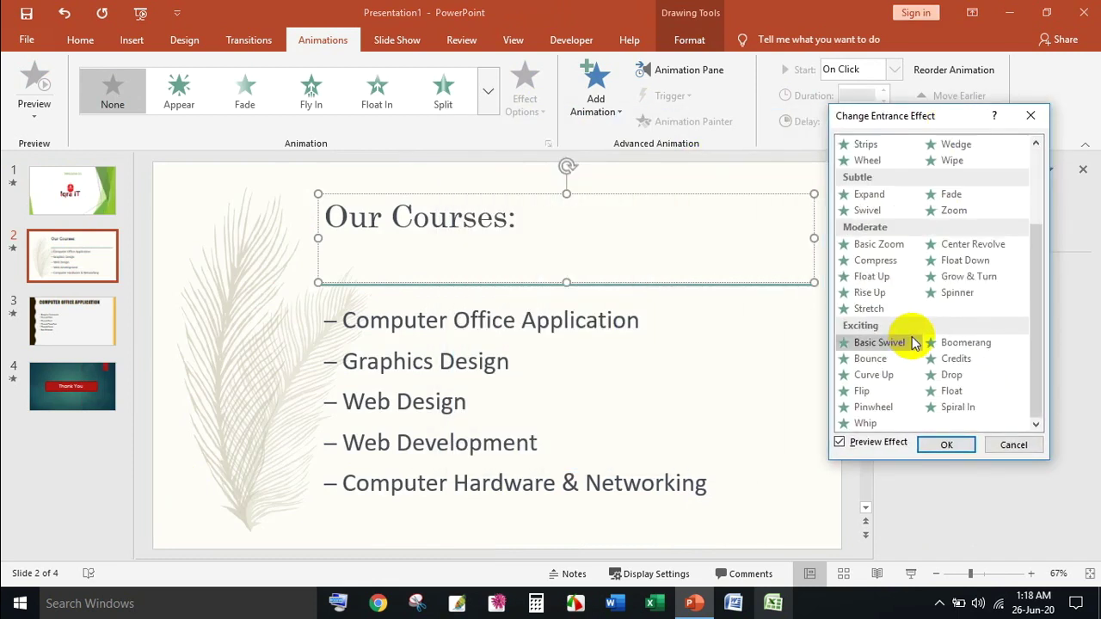
{"action": "left_click", "coordinate": [964, 262]}
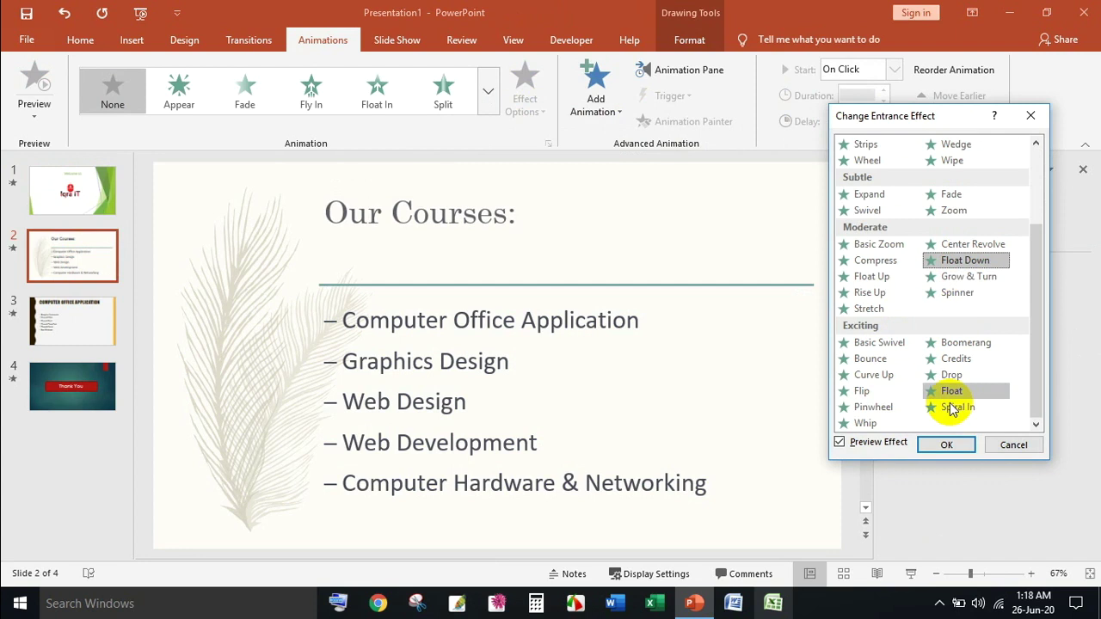
{"action": "left_click", "coordinate": [946, 444]}
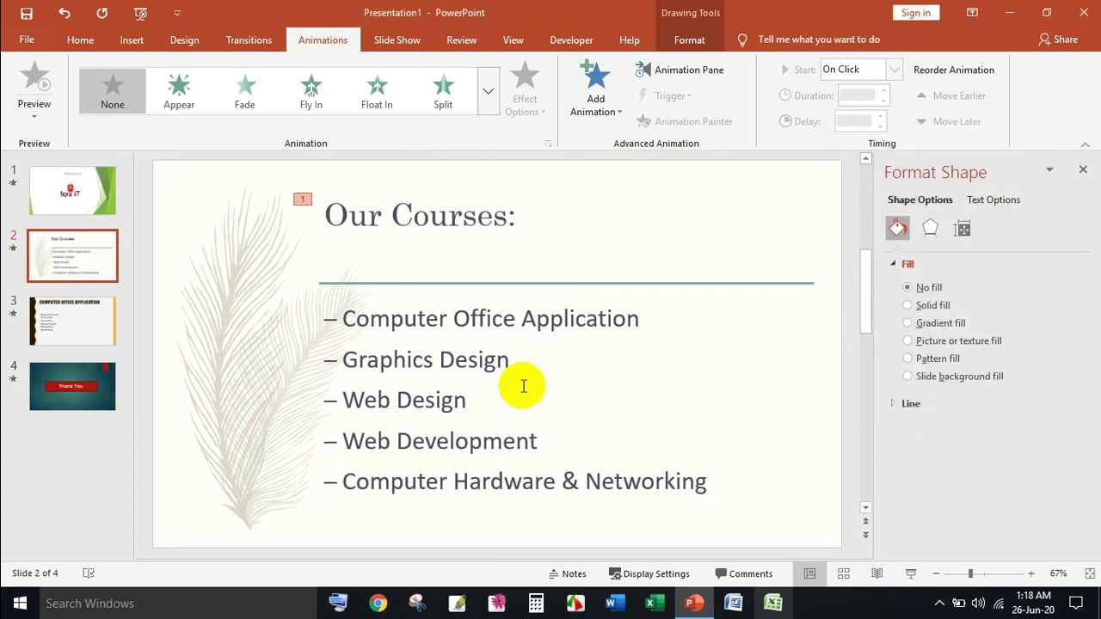
- Select all five course lines and browse the entrance and emphasis effect lists
{"action": "left_click", "coordinate": [317, 315]}
{"action": "left_click", "coordinate": [665, 320]}
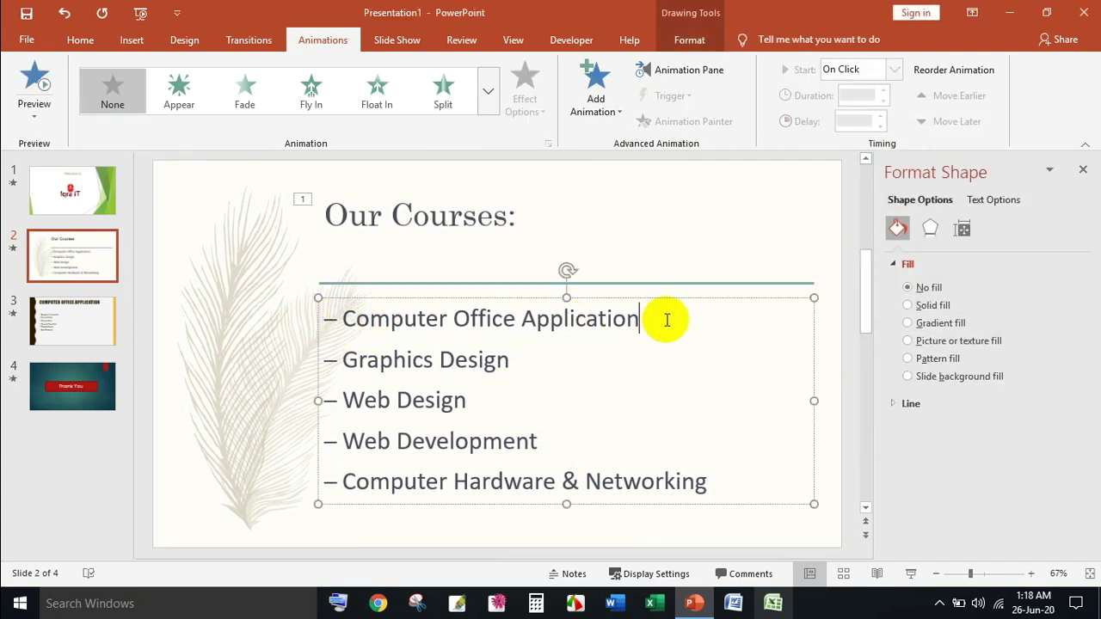
{"action": "left_click_drag", "start_coordinate": [651, 320], "coordinate": [349, 315]}
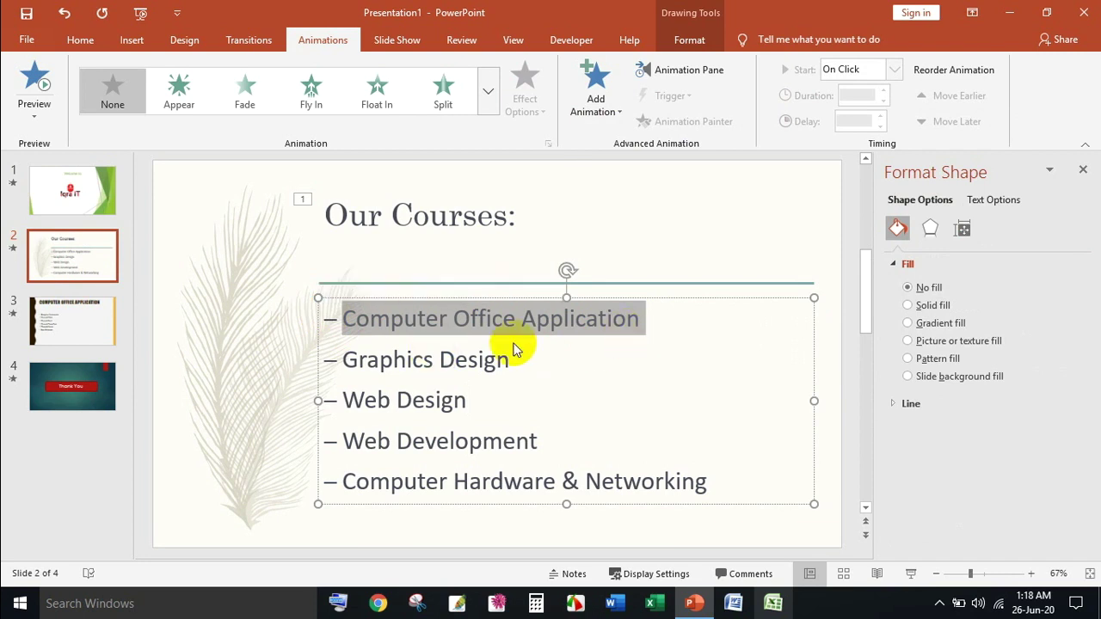
{"action": "left_click", "coordinate": [602, 411]}
{"action": "left_click_drag", "start_coordinate": [702, 480], "coordinate": [342, 325]}
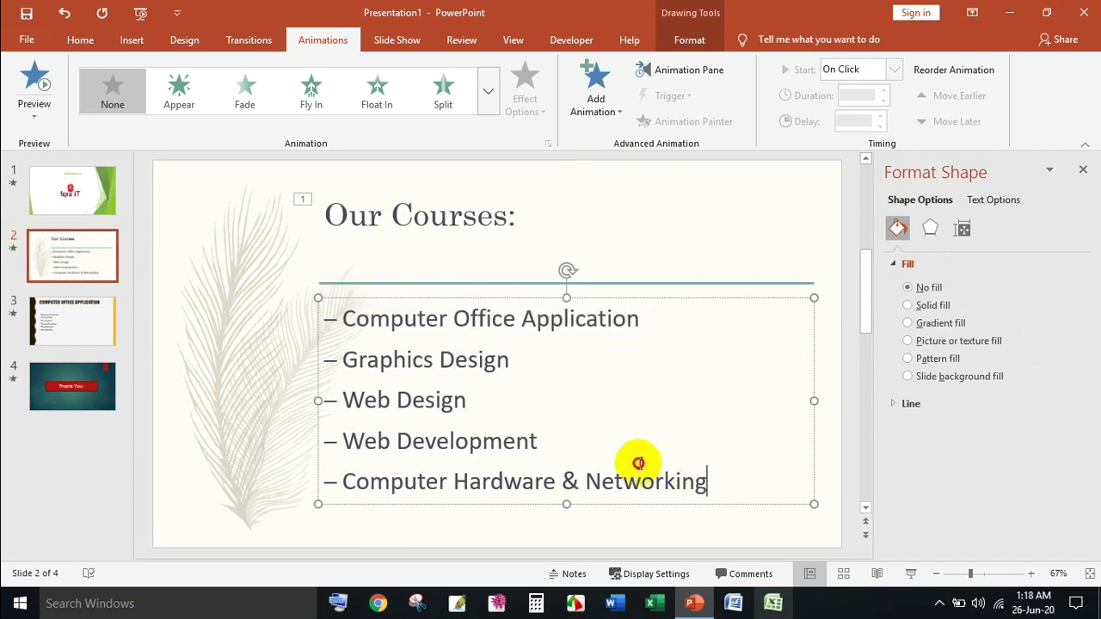
{"action": "left_click", "coordinate": [489, 91]}
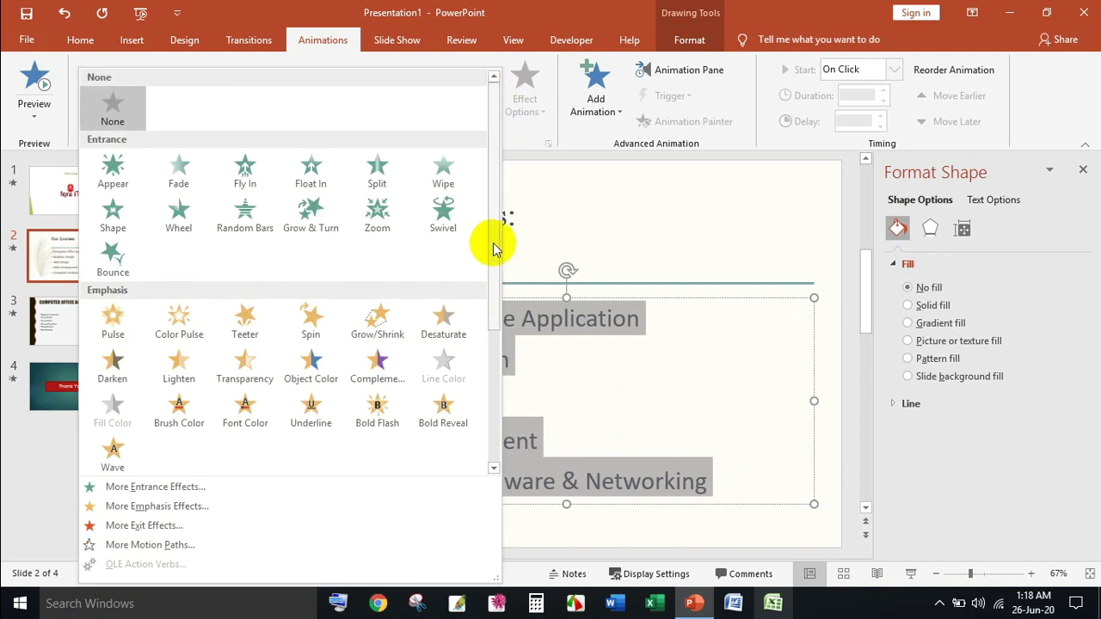
{"action": "left_click_drag", "start_coordinate": [499, 238], "coordinate": [501, 451]}
{"action": "left_click", "coordinate": [142, 487]}
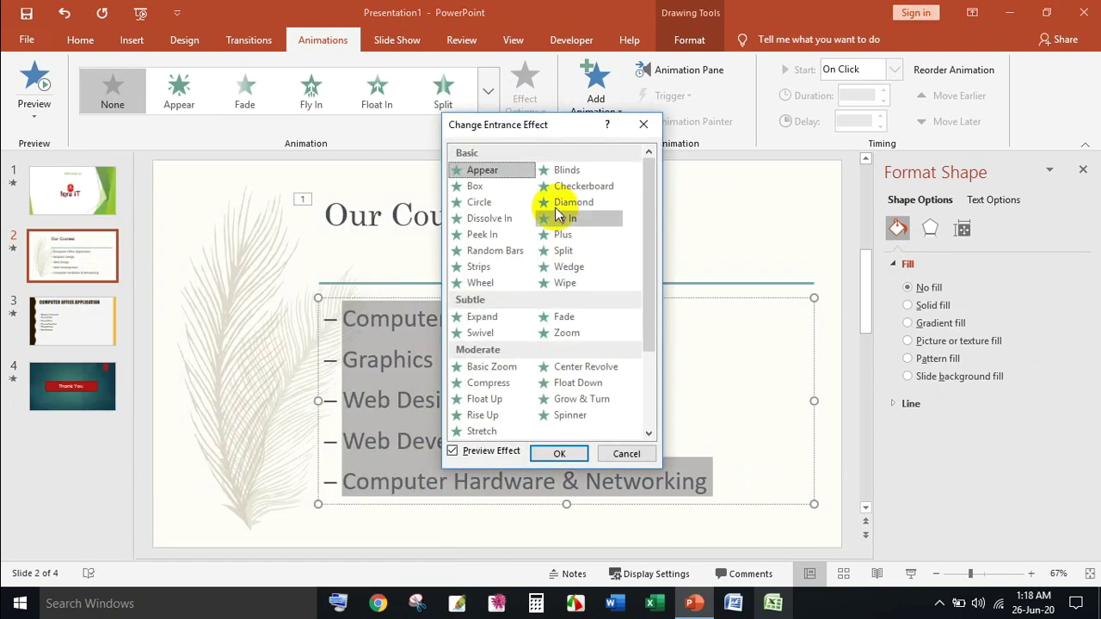
{"action": "left_click_drag", "start_coordinate": [573, 132], "coordinate": [635, 130]}
{"action": "left_click", "coordinate": [706, 123]}
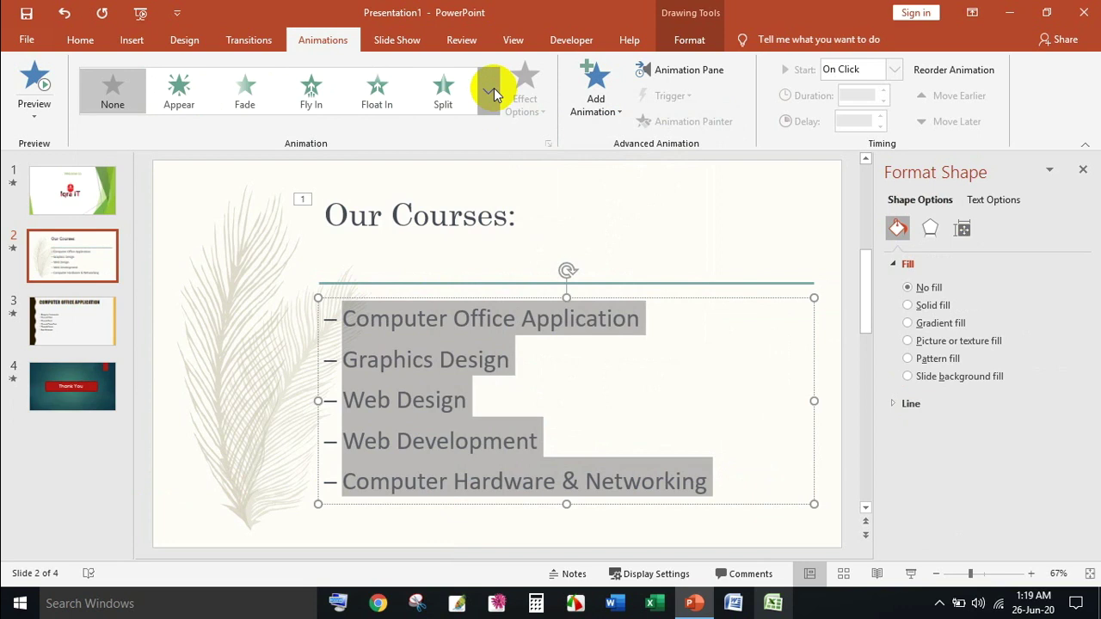
{"action": "left_click", "coordinate": [490, 89]}
{"action": "left_click", "coordinate": [152, 506]}
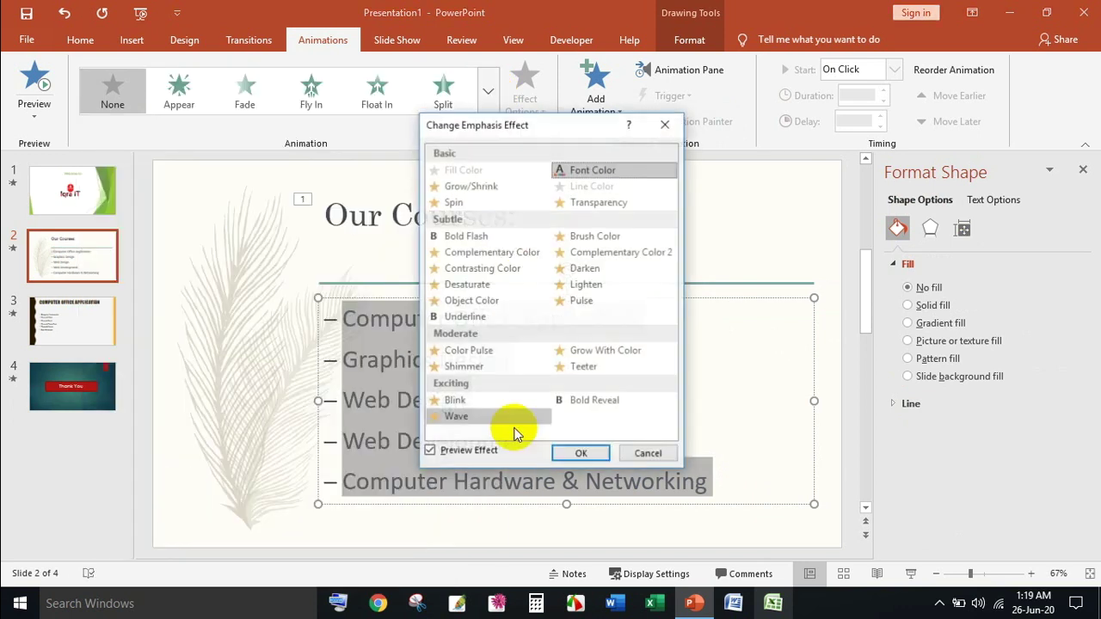
{"action": "left_click", "coordinate": [664, 124]}
- Apply the Stretch entrance to the five course lines, then select slide 3's title
{"action": "left_click", "coordinate": [488, 90]}
{"action": "left_click", "coordinate": [215, 486]}
{"action": "mouse_move", "coordinate": [555, 119]}
{"action": "left_mouse_down"}
{"action": "mouse_move", "coordinate": [572, 129]}
{"action": "mouse_move", "coordinate": [965, 123]}
{"action": "left_mouse_up"}
{"action": "scroll", "coordinate": [979, 258], "scroll_direction": "down", "scroll_amount": 3}
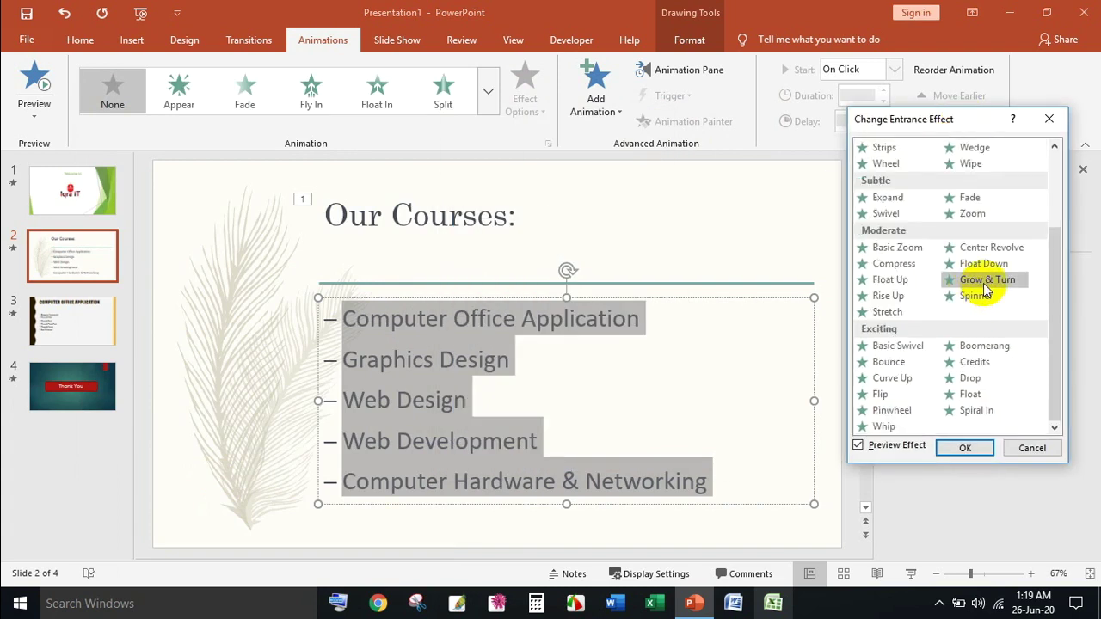
{"action": "left_click", "coordinate": [895, 312]}
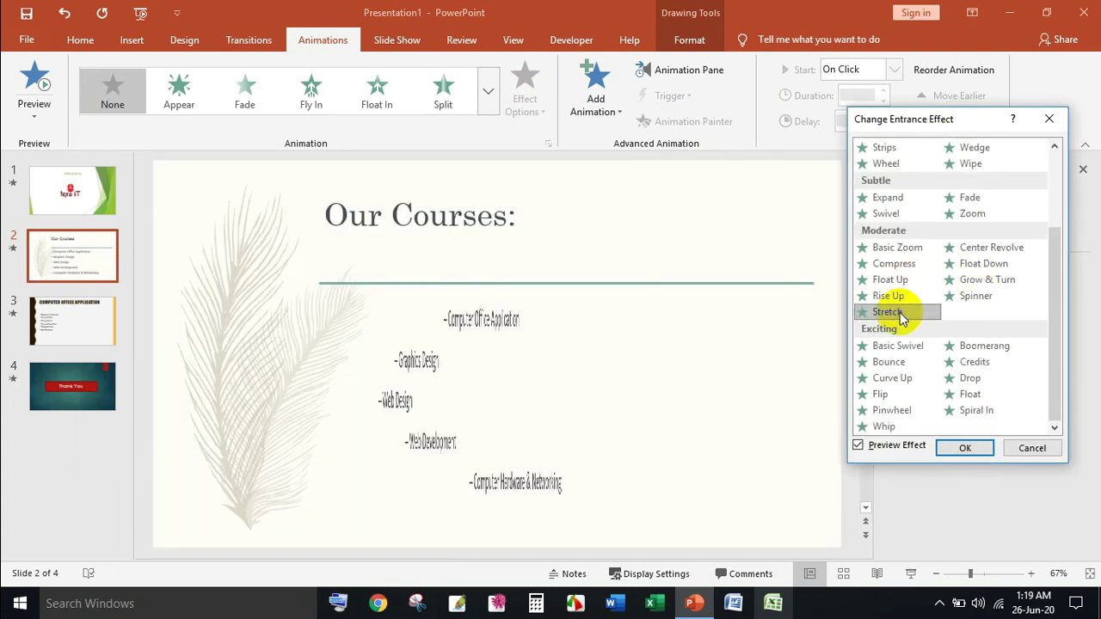
{"action": "left_click", "coordinate": [965, 448]}
{"action": "left_click", "coordinate": [54, 314]}
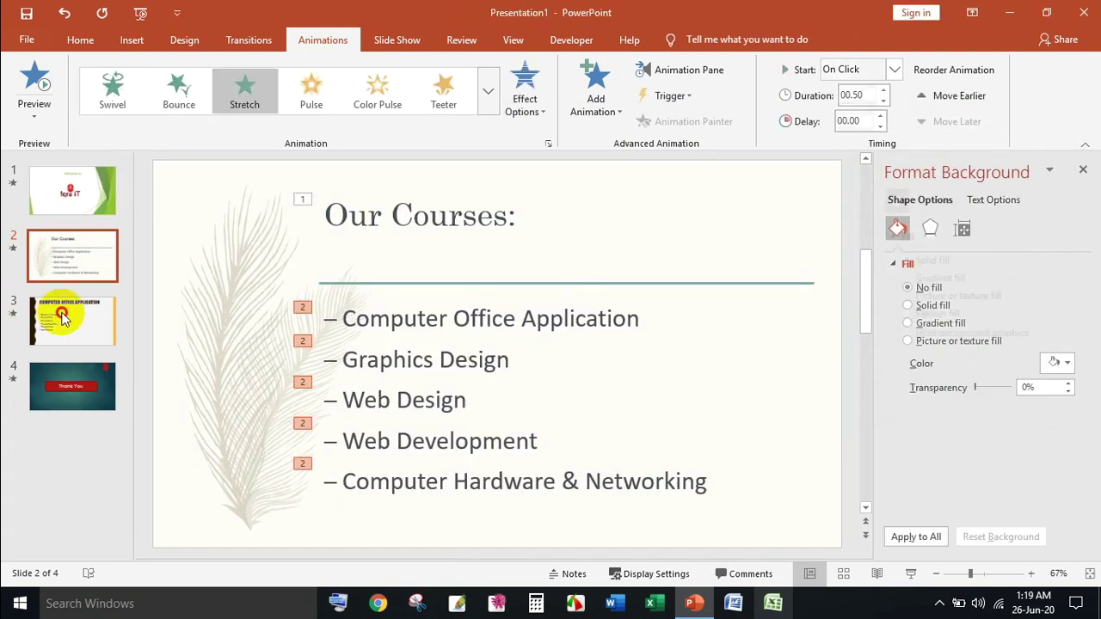
{"action": "left_click", "coordinate": [320, 214]}
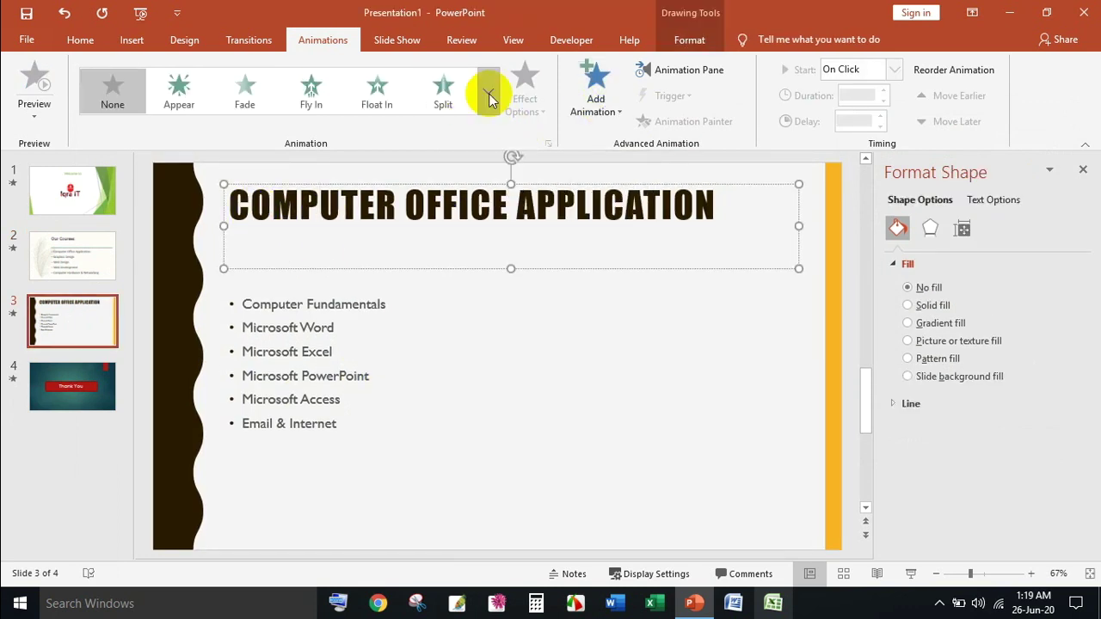
- Give the COMPUTER OFFICE APPLICATION title the Random Bars entrance
{"action": "left_click", "coordinate": [488, 92]}
{"action": "left_click", "coordinate": [215, 489]}
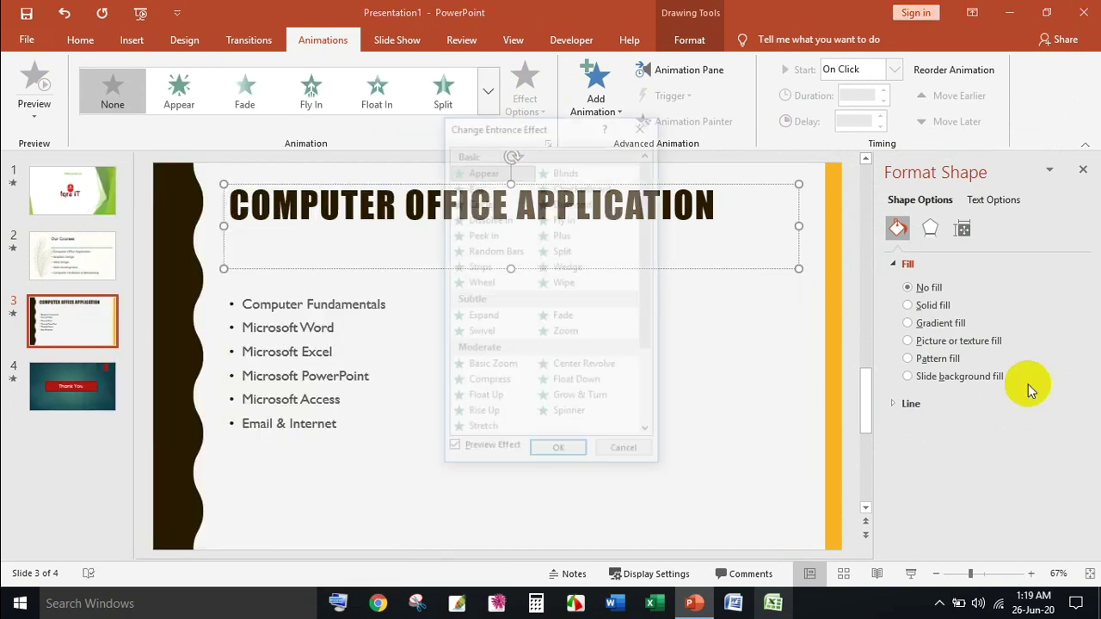
{"action": "left_click", "coordinate": [489, 250]}
{"action": "left_click", "coordinate": [559, 453]}
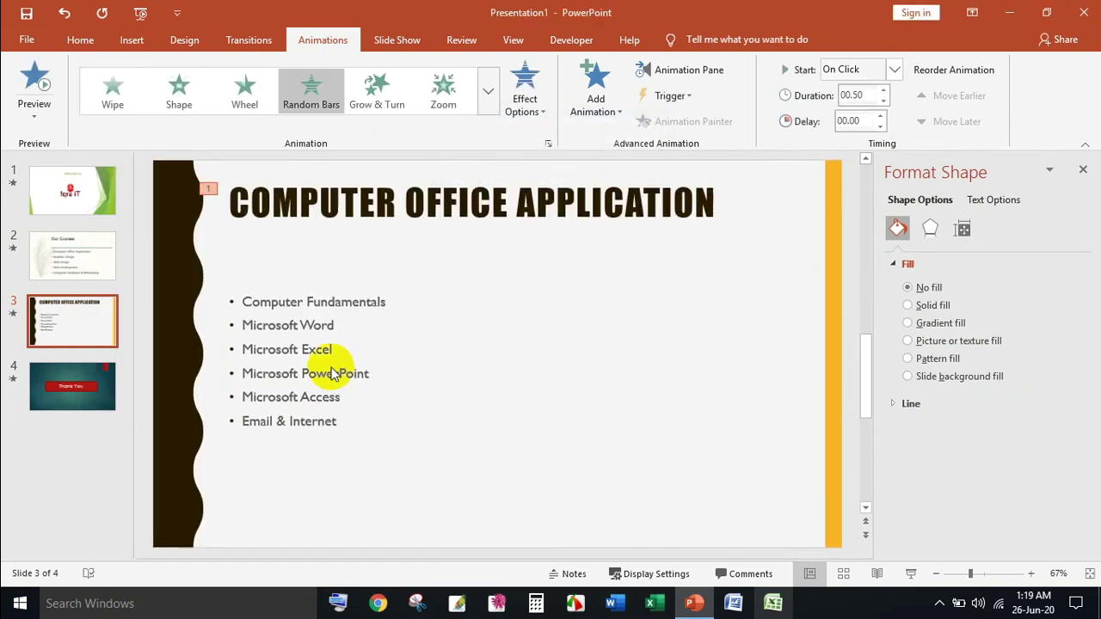
- Give slide 3's bulleted course list the Shape entrance
{"action": "left_click", "coordinate": [343, 423]}
{"action": "left_click", "coordinate": [246, 304], "text": "shift"}
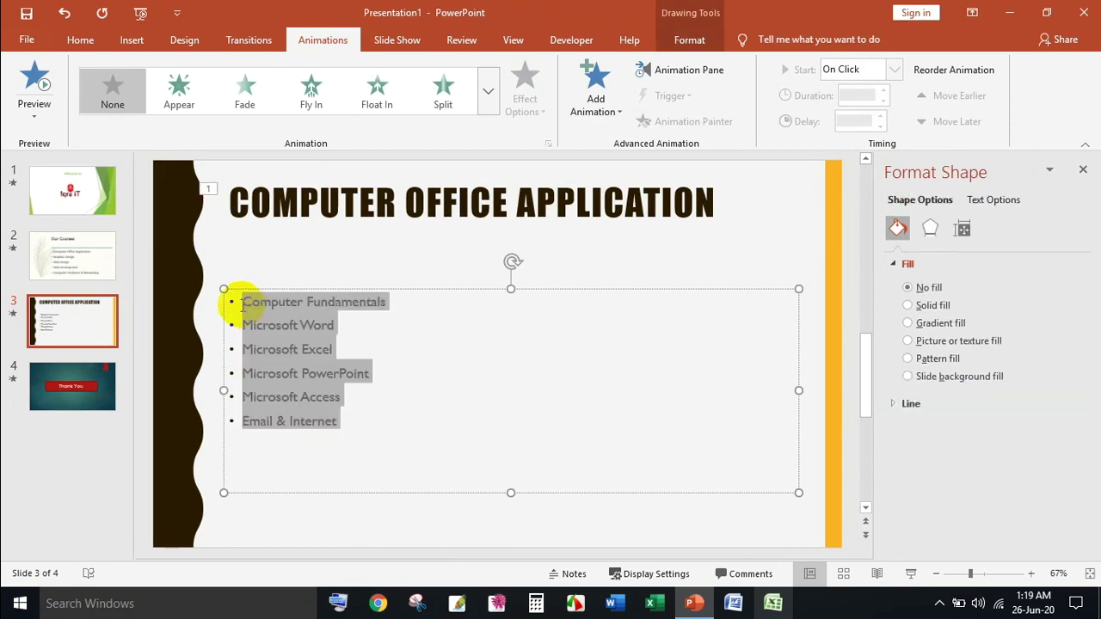
{"action": "left_click", "coordinate": [488, 91]}
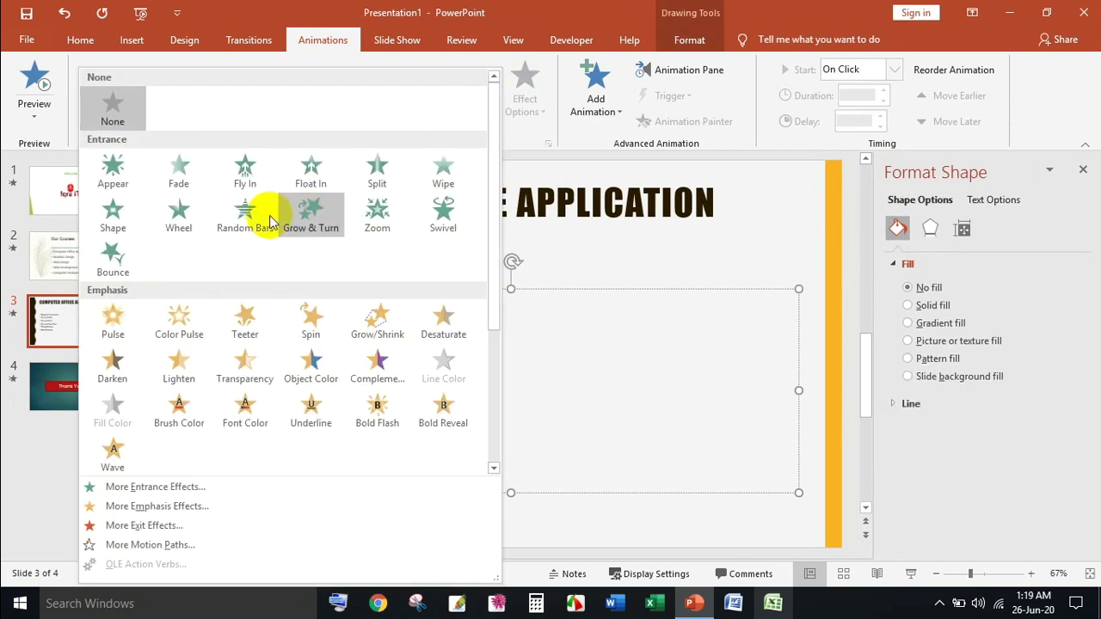
{"action": "left_click", "coordinate": [112, 210]}
{"action": "left_click", "coordinate": [185, 509]}
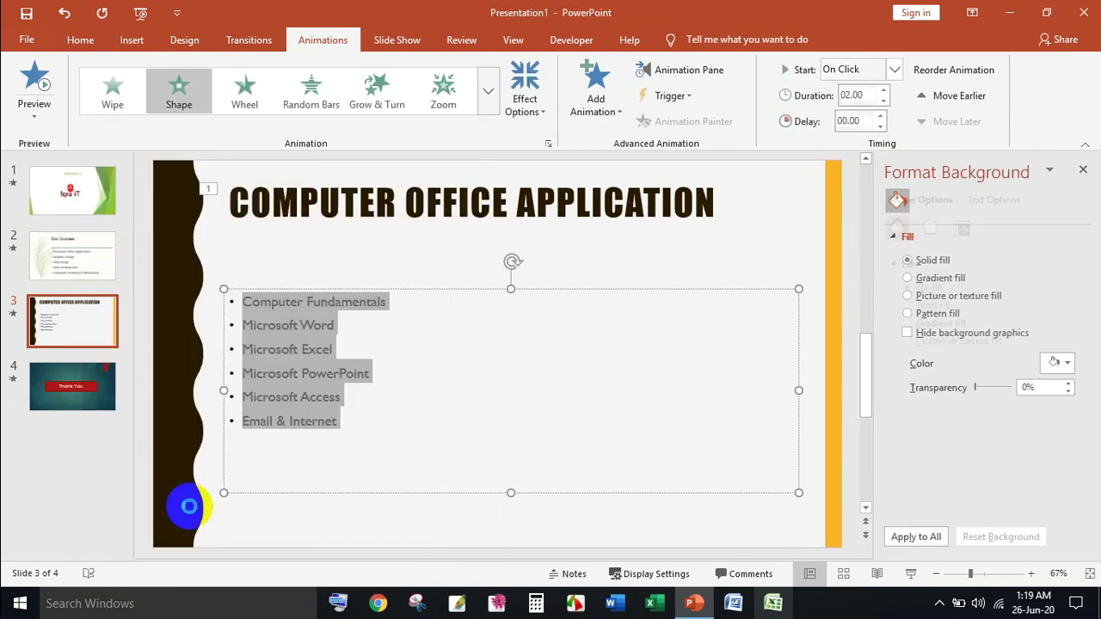
- Give the Thank You banner on slide 4 the Grow & Turn entrance, then return to slide 1
{"action": "left_click", "coordinate": [48, 403]}
{"action": "left_click", "coordinate": [499, 322]}
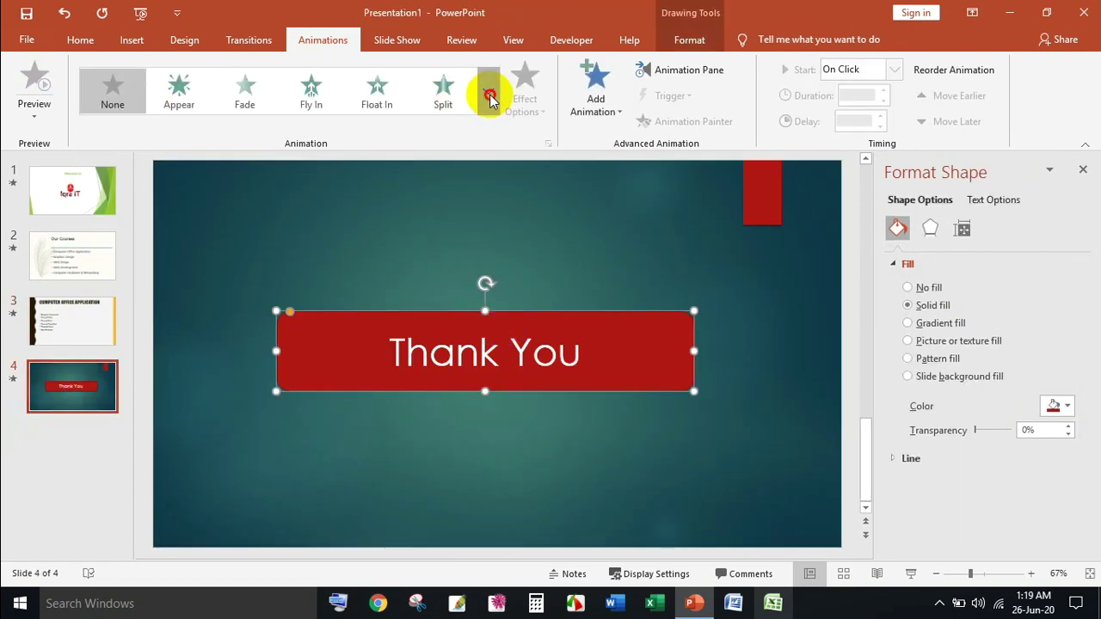
{"action": "left_click", "coordinate": [488, 91]}
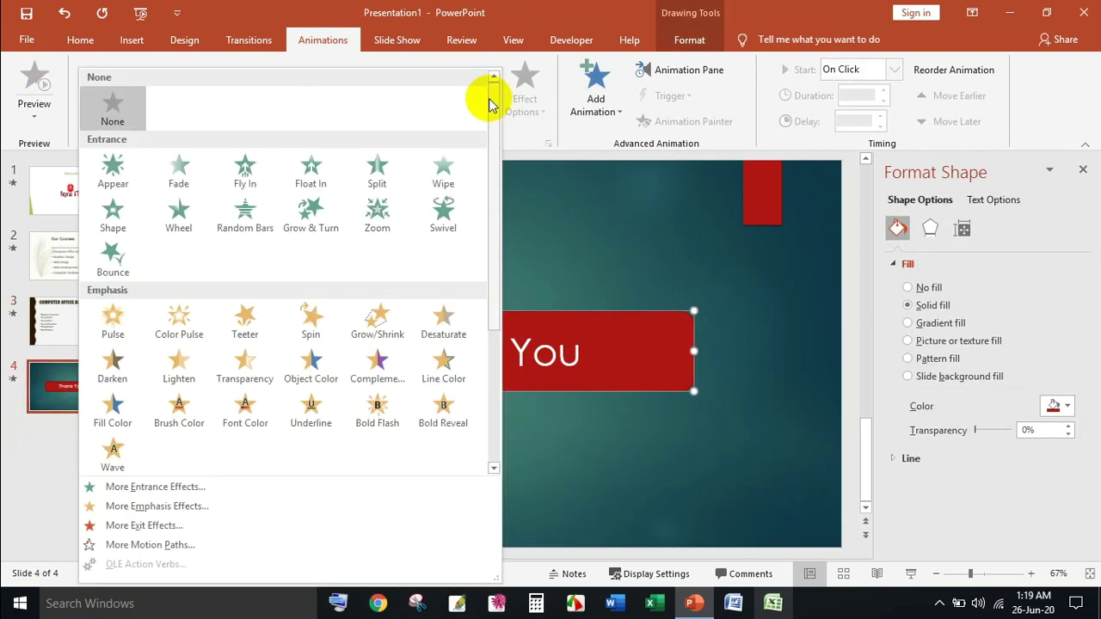
{"action": "left_click", "coordinate": [315, 226]}
{"action": "left_click", "coordinate": [711, 370]}
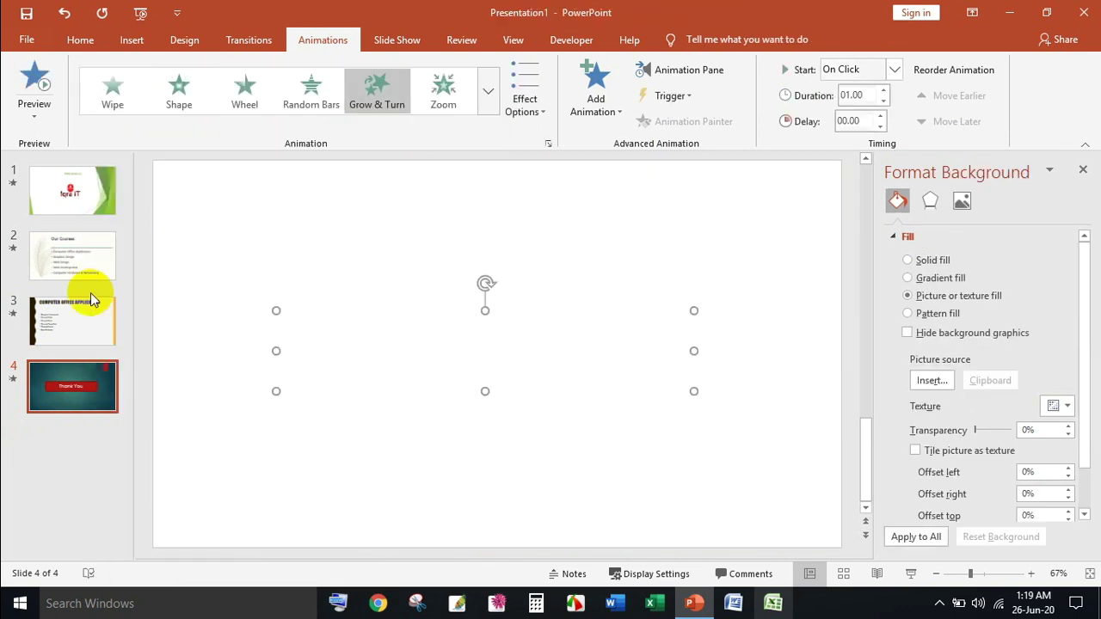
{"action": "left_click", "coordinate": [73, 189]}
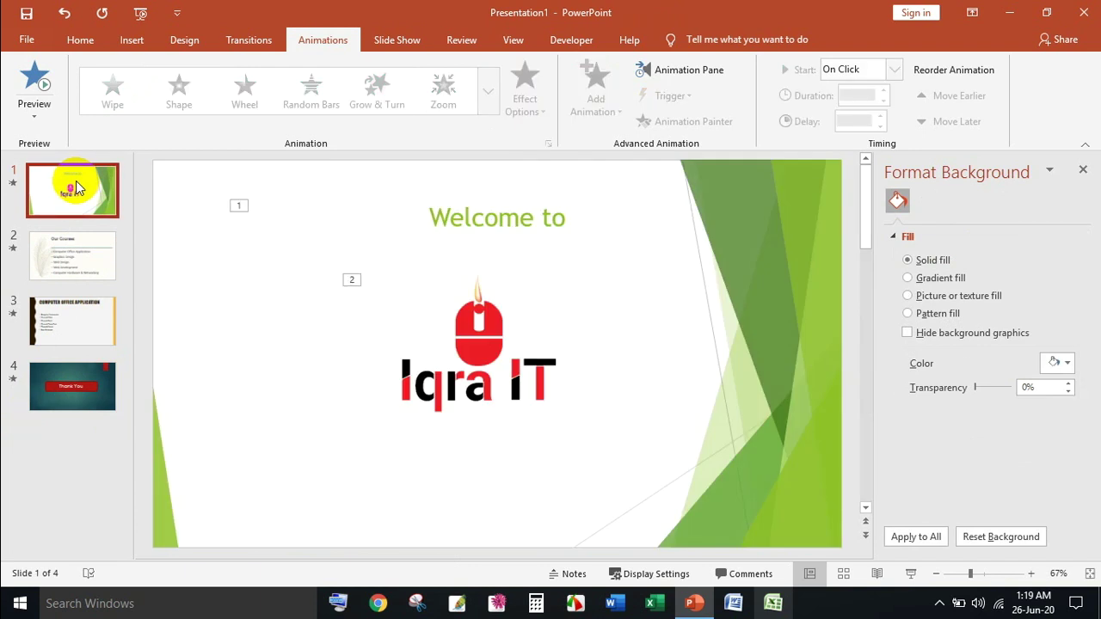
- Run the animated show with F5 from the Welcome slide through Thank You to the end
{"action": "key", "text": "F5"}
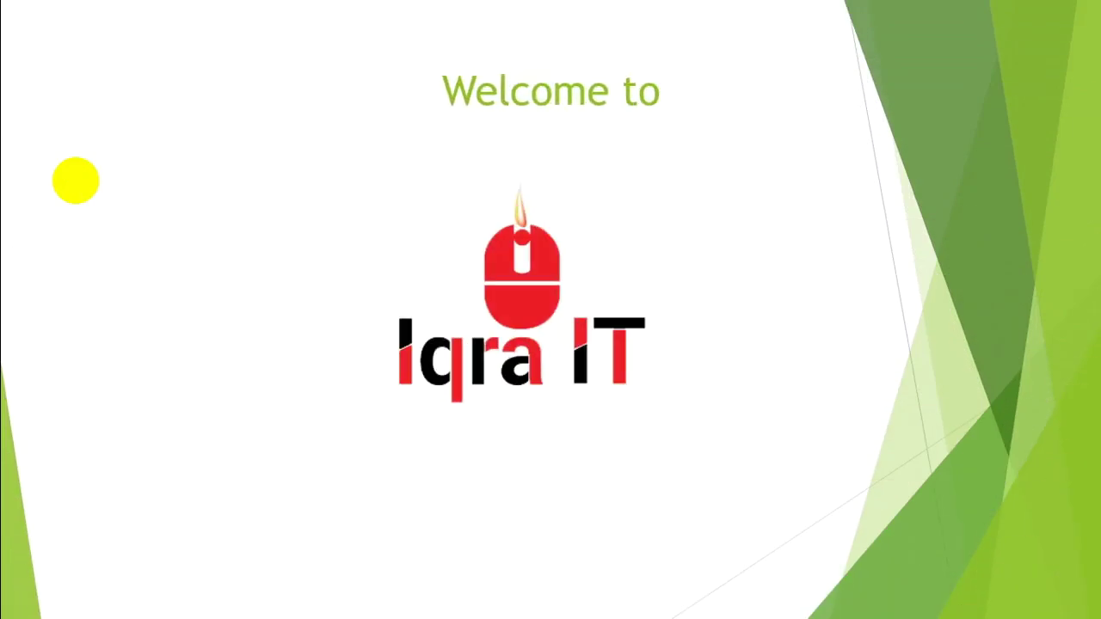
{"action": "left_click", "coordinate": [75, 180]}
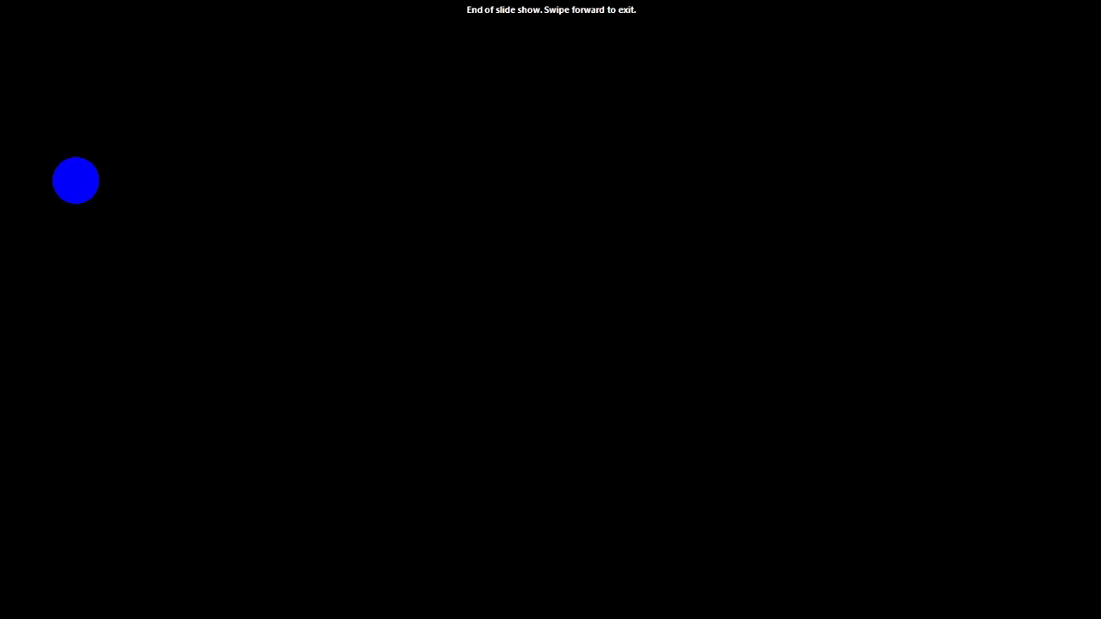
{"action": "left_click", "coordinate": [76, 179]}
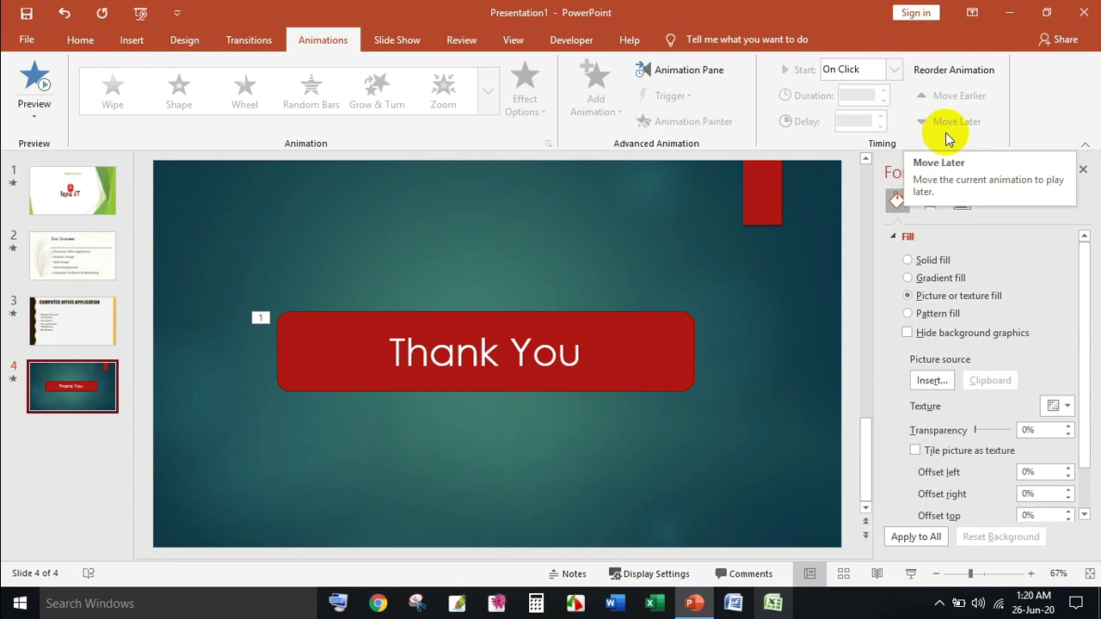
- Set the Thank You slide's transition sound to Applause
{"action": "left_click", "coordinate": [573, 347]}
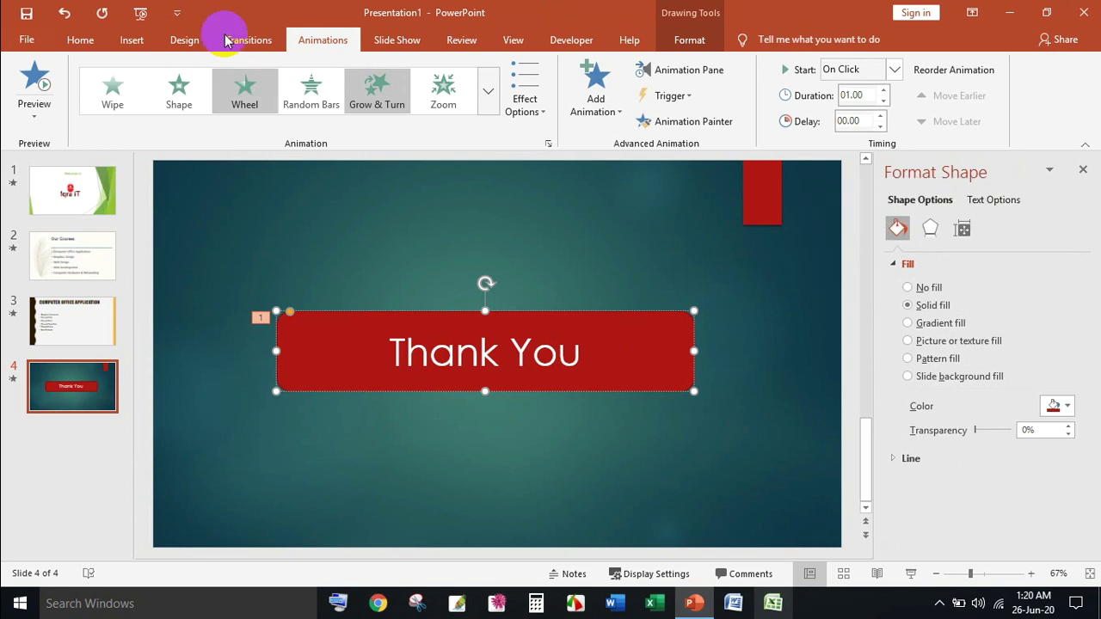
{"action": "left_click", "coordinate": [260, 43]}
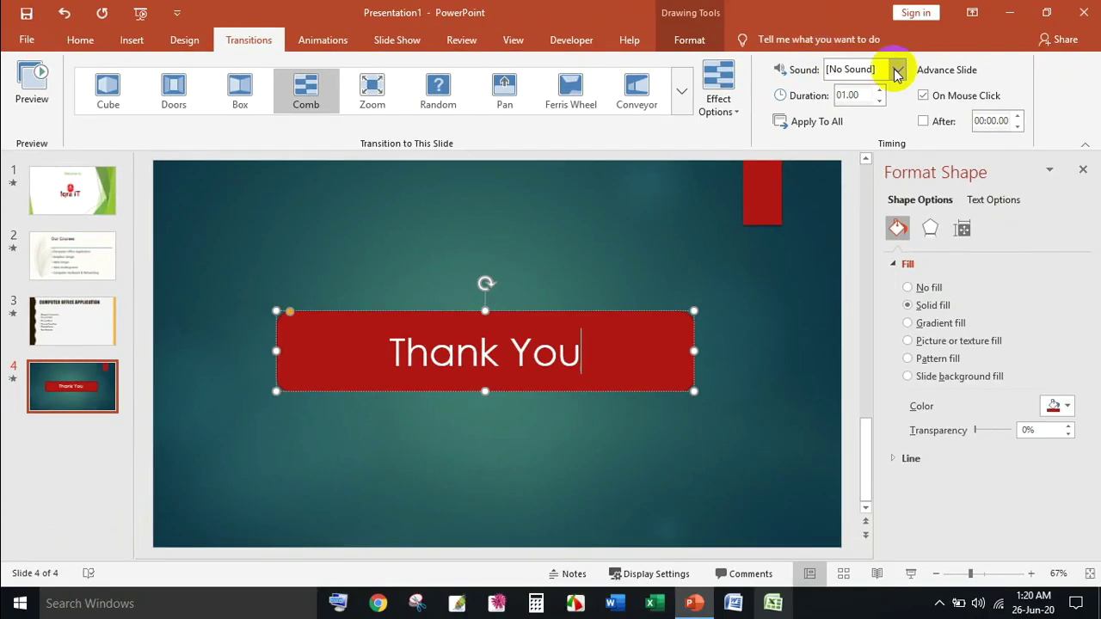
{"action": "left_click", "coordinate": [898, 71]}
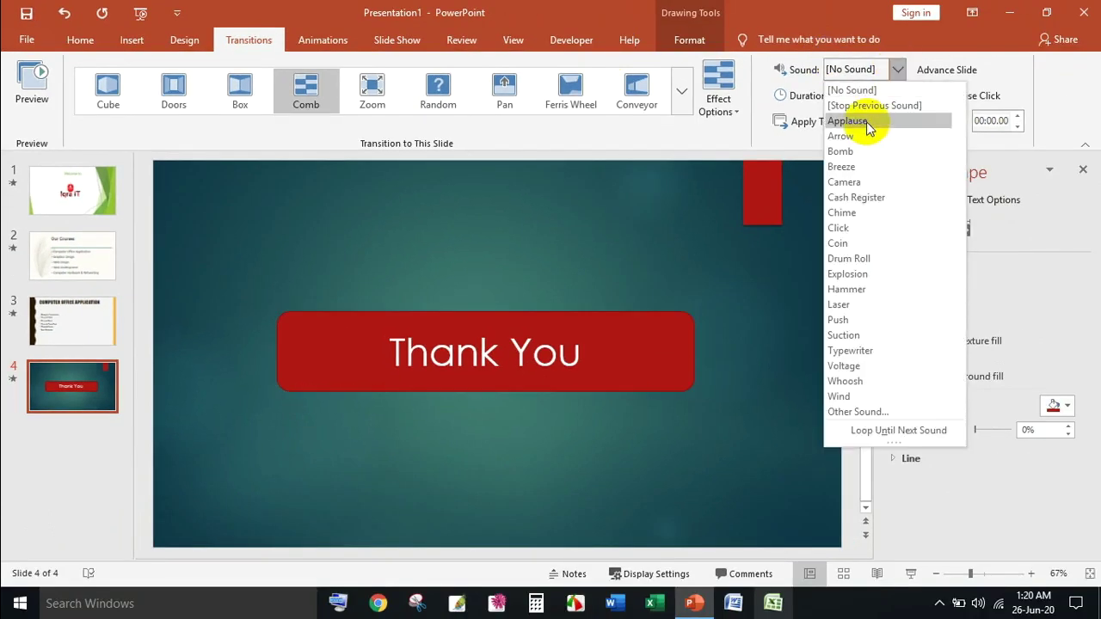
{"action": "left_click", "coordinate": [867, 127]}
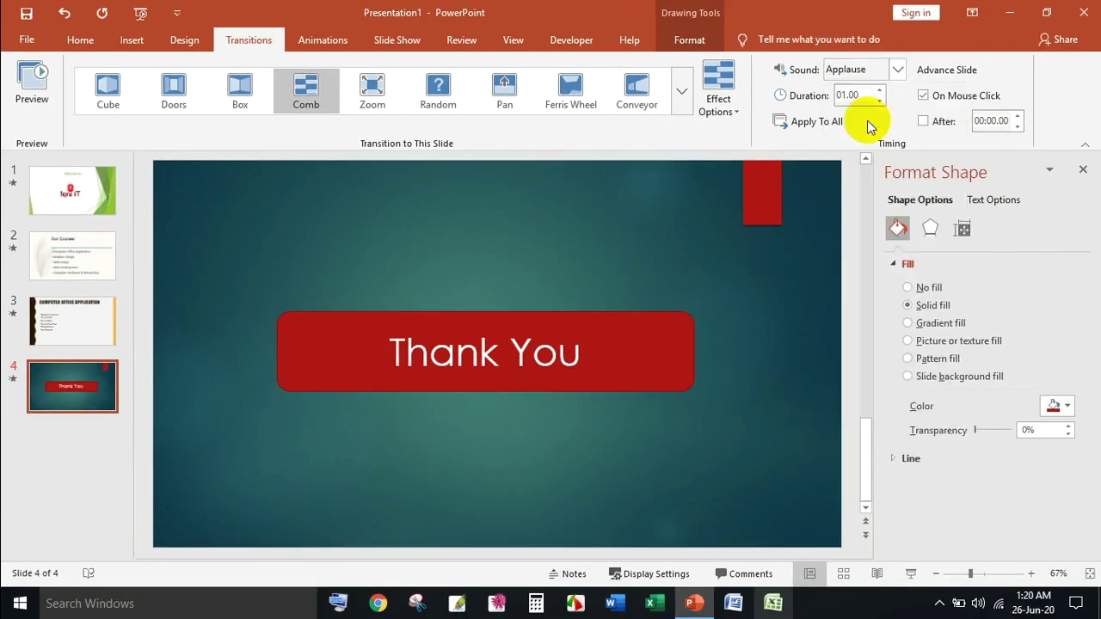
{"action": "left_click", "coordinate": [83, 388]}
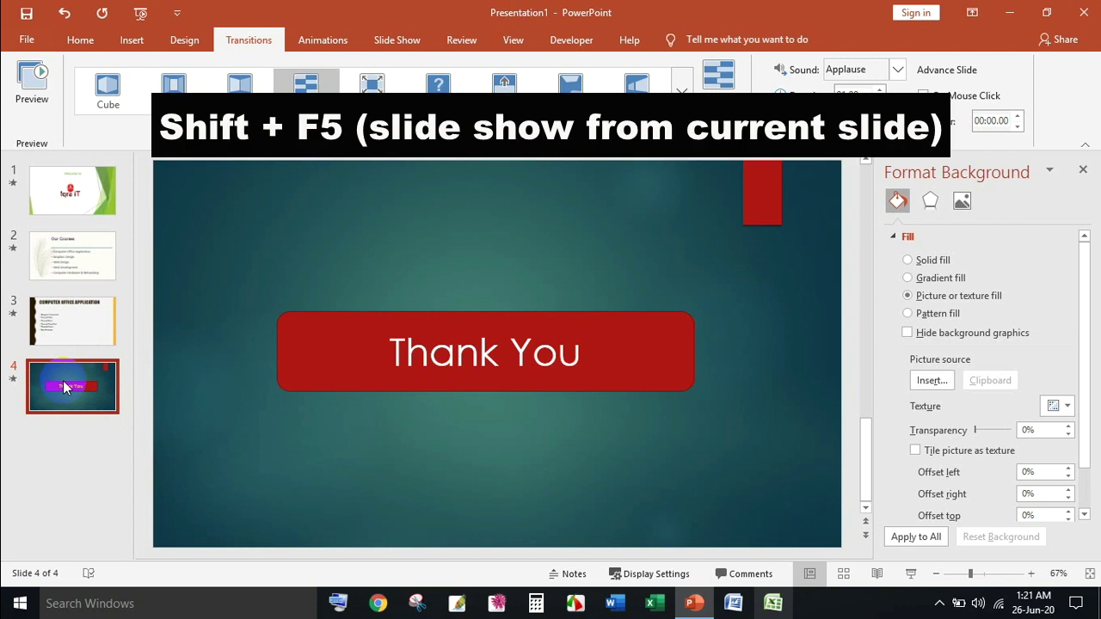
- Preview the show from slide 4 with Shift+F5, exit it, then open slide 3
{"action": "key", "text": "shift+F5"}
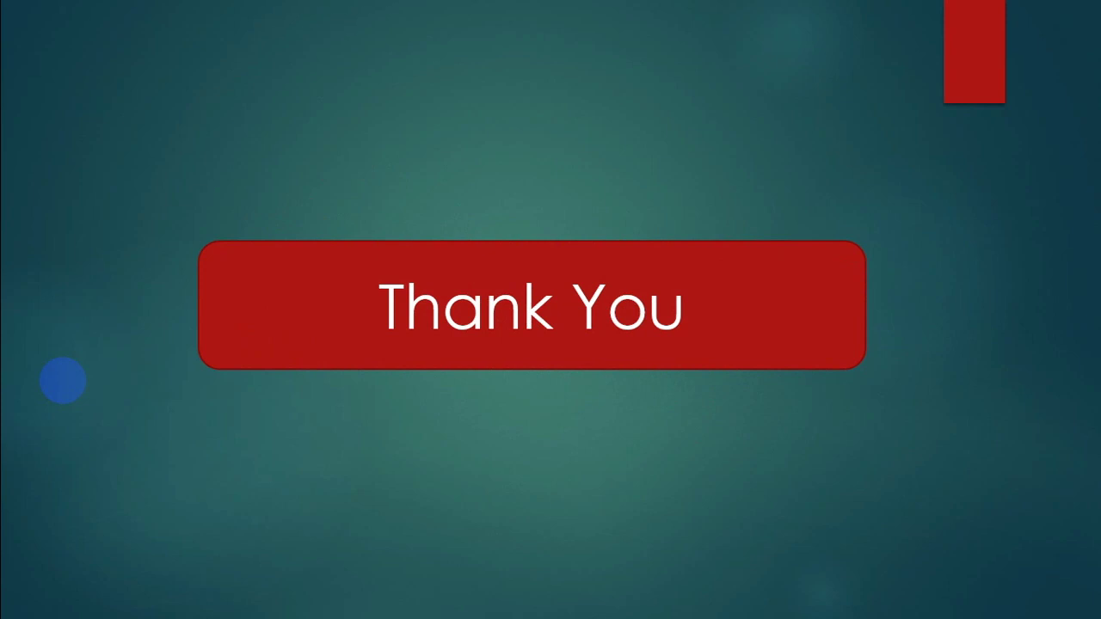
{"action": "key", "text": "Escape"}
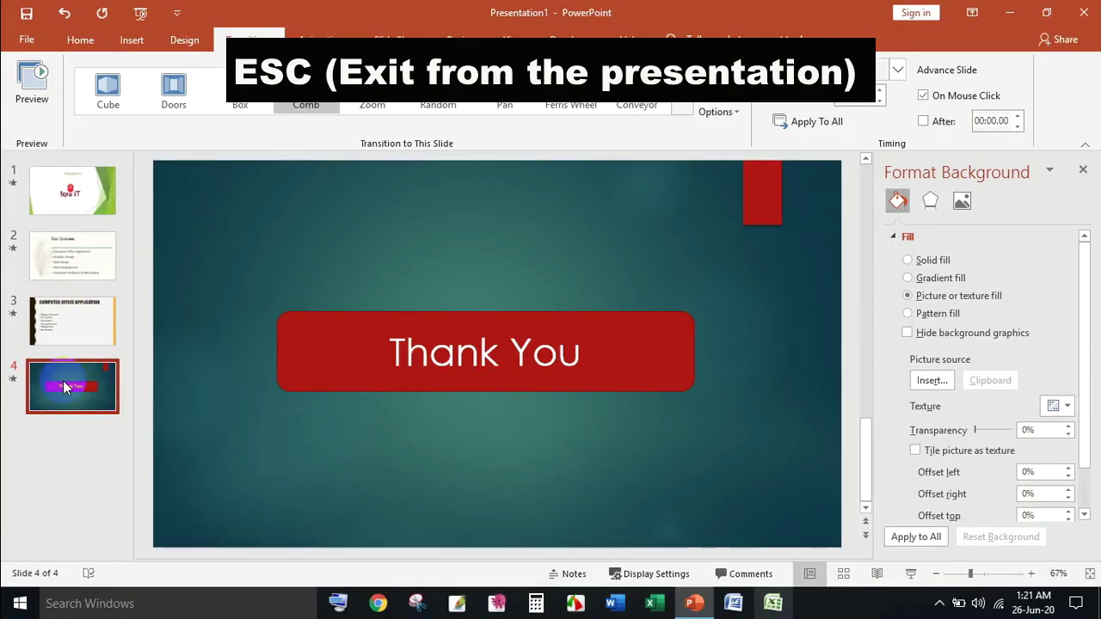
{"action": "left_click", "coordinate": [68, 330]}
- On slide 1, review the Design, Insert, Transitions and Animations tabs
{"action": "left_click", "coordinate": [47, 198]}
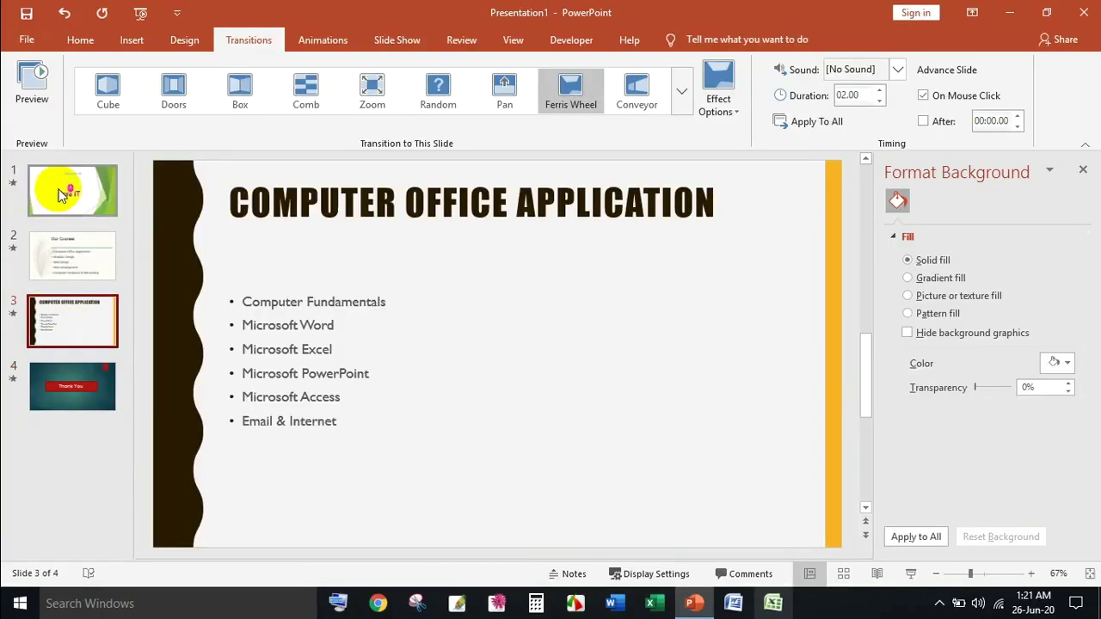
{"action": "left_click", "coordinate": [196, 43]}
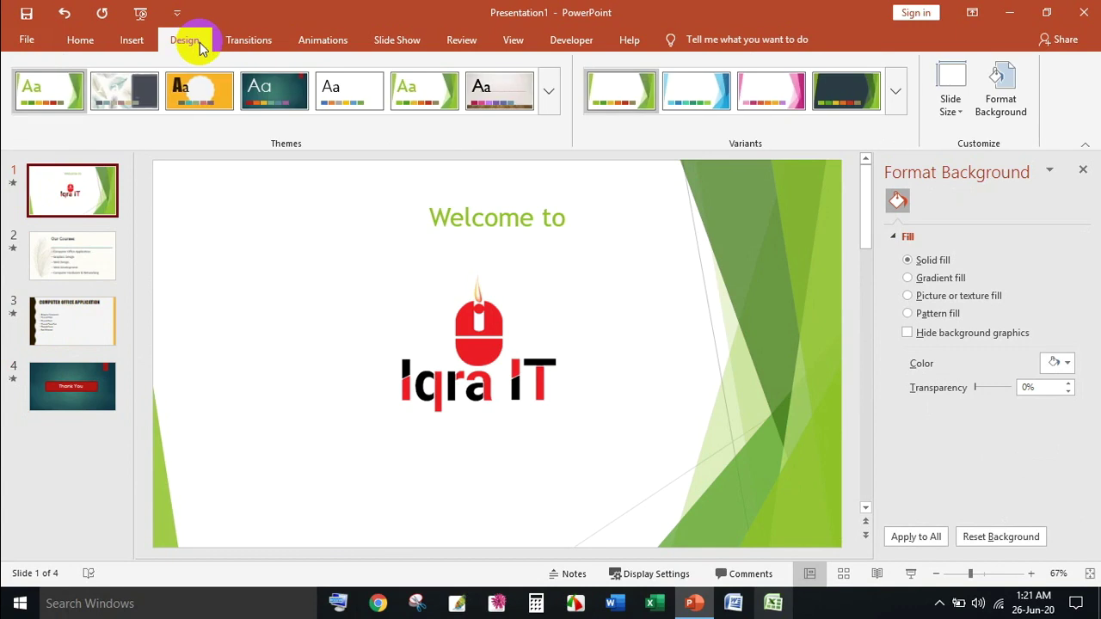
{"action": "left_click", "coordinate": [134, 39]}
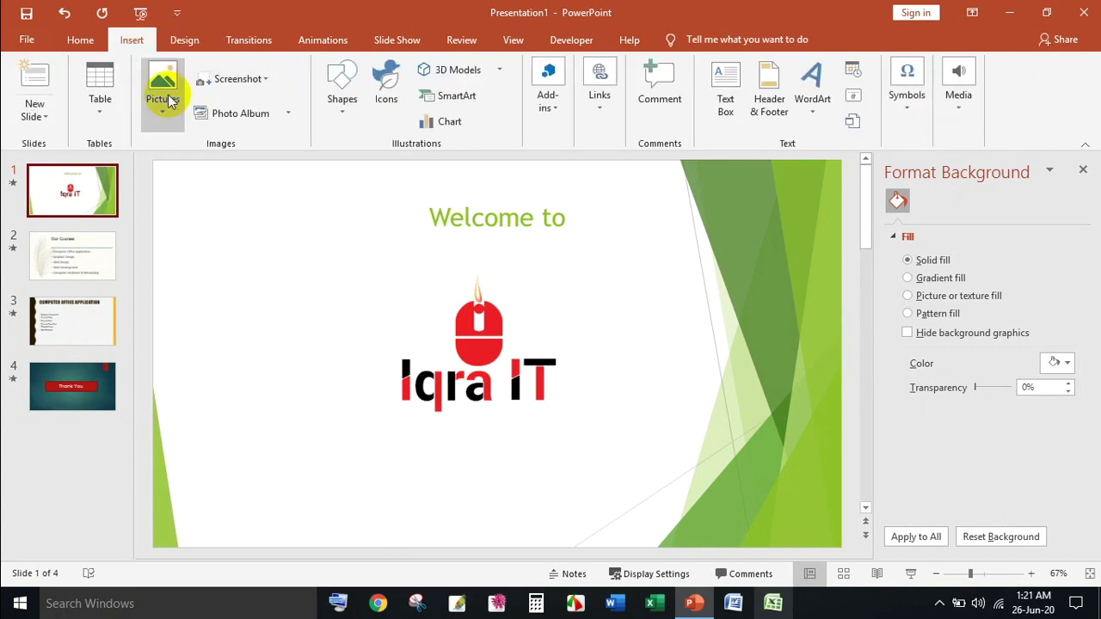
{"action": "left_click", "coordinate": [186, 43]}
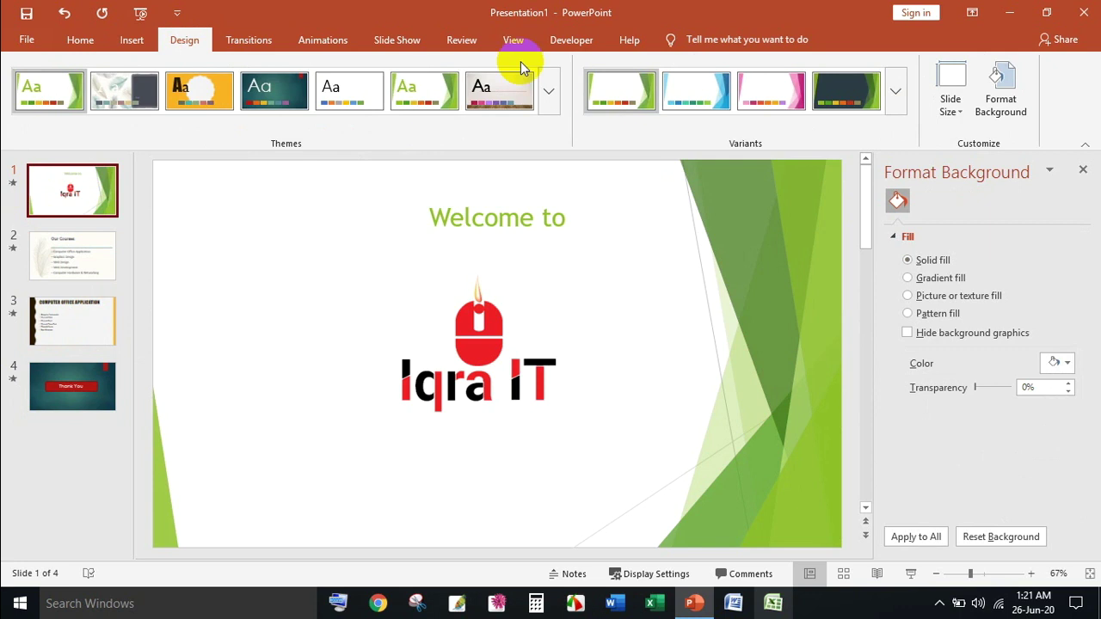
{"action": "left_click", "coordinate": [249, 40]}
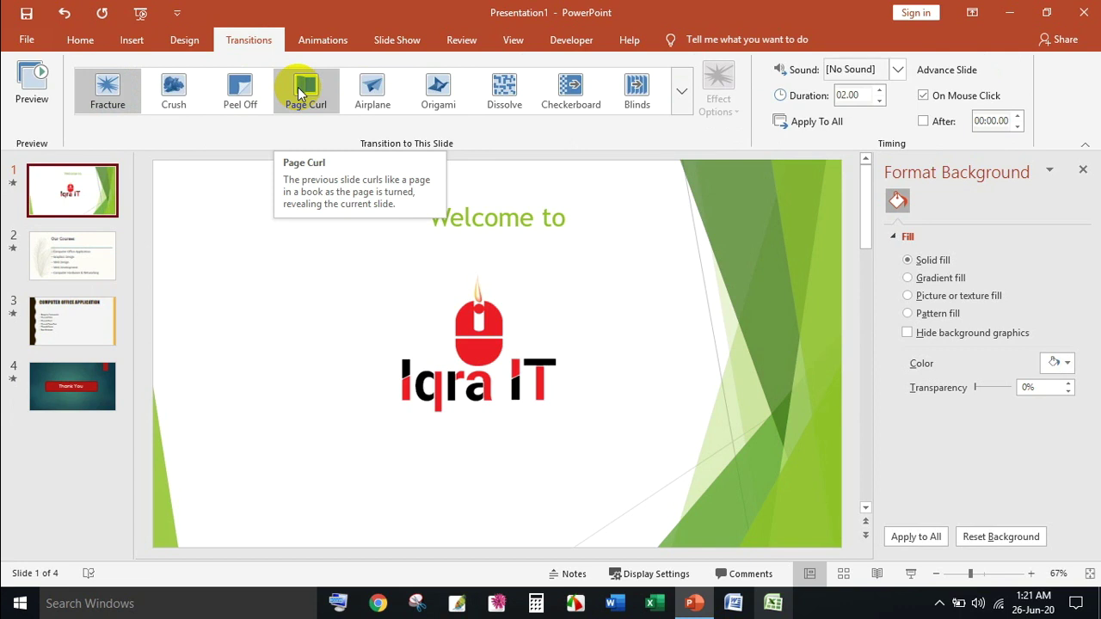
{"action": "left_click", "coordinate": [323, 45]}
- Flip through slides 2, 3 and 4, ending back on the Welcome to Iqra IT slide
{"action": "left_click", "coordinate": [74, 259]}
{"action": "left_click", "coordinate": [74, 190]}
{"action": "left_click", "coordinate": [77, 256]}
{"action": "left_click", "coordinate": [77, 322]}
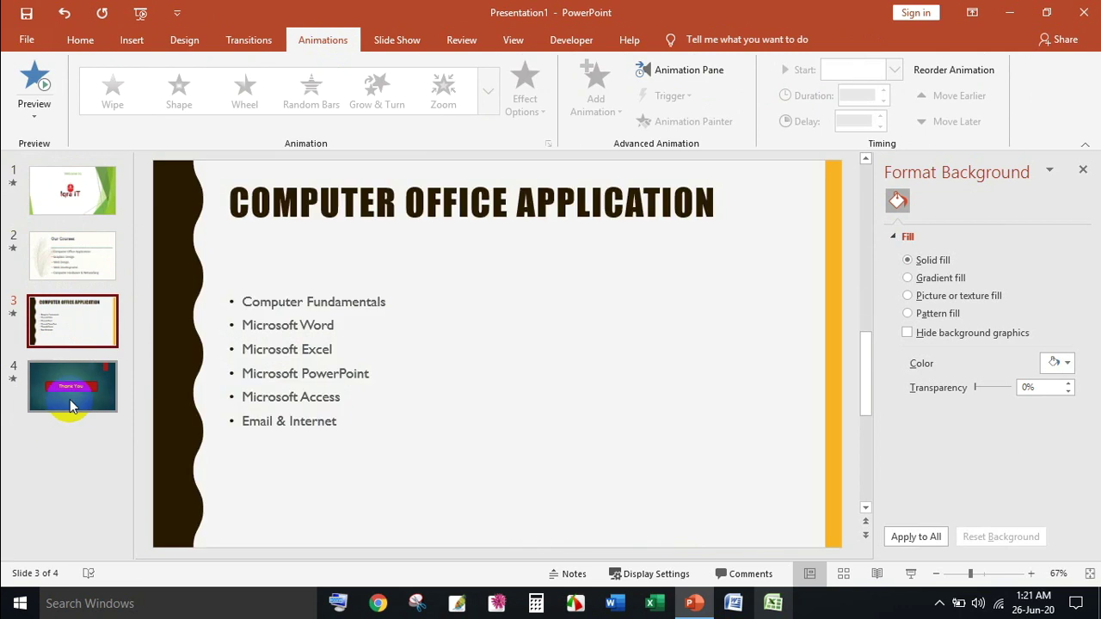
{"action": "left_click", "coordinate": [72, 406]}
{"action": "left_click", "coordinate": [81, 331]}
{"action": "left_click", "coordinate": [78, 258]}
{"action": "left_click", "coordinate": [93, 190]}
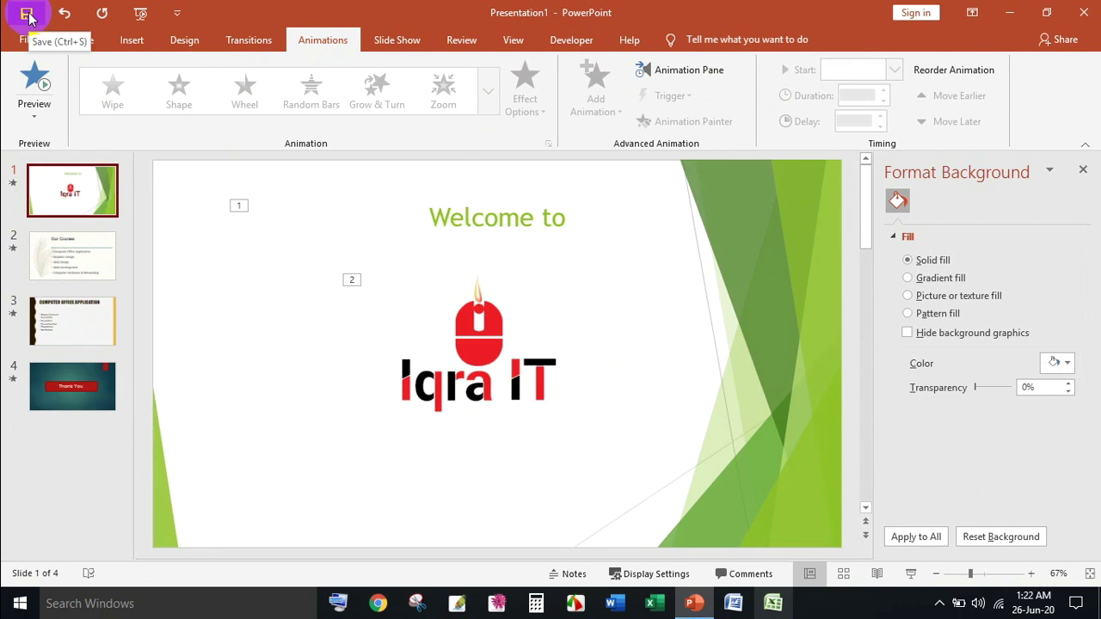
- Save the file as Welcome to.pptx in This PC's Desktop folder, then exit PowerPoint
{"action": "left_click", "coordinate": [27, 15]}
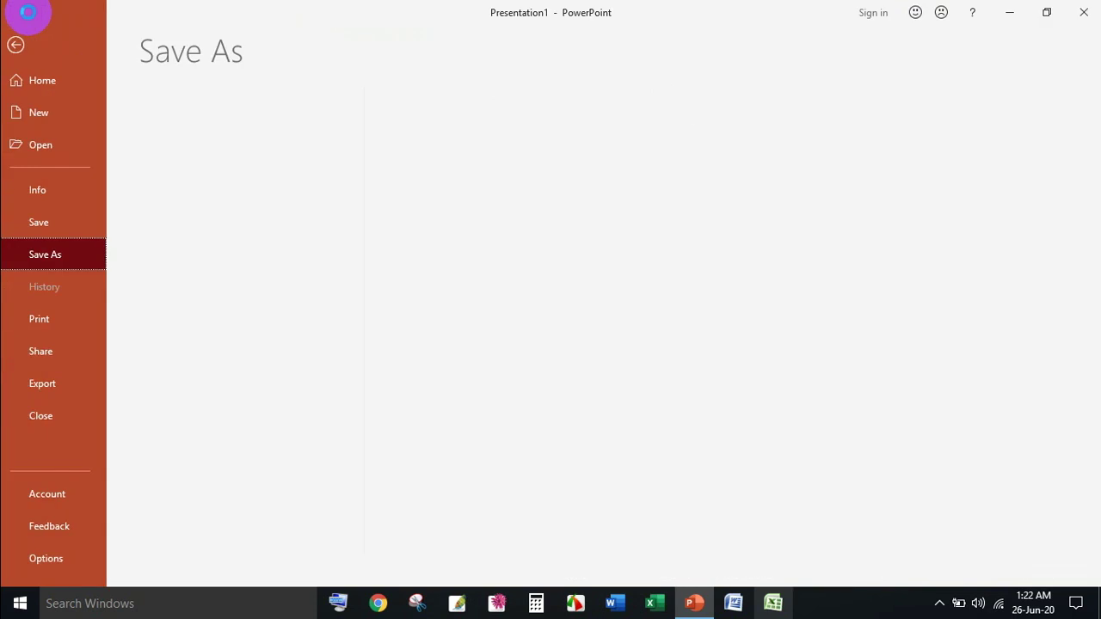
{"action": "left_click", "coordinate": [244, 195]}
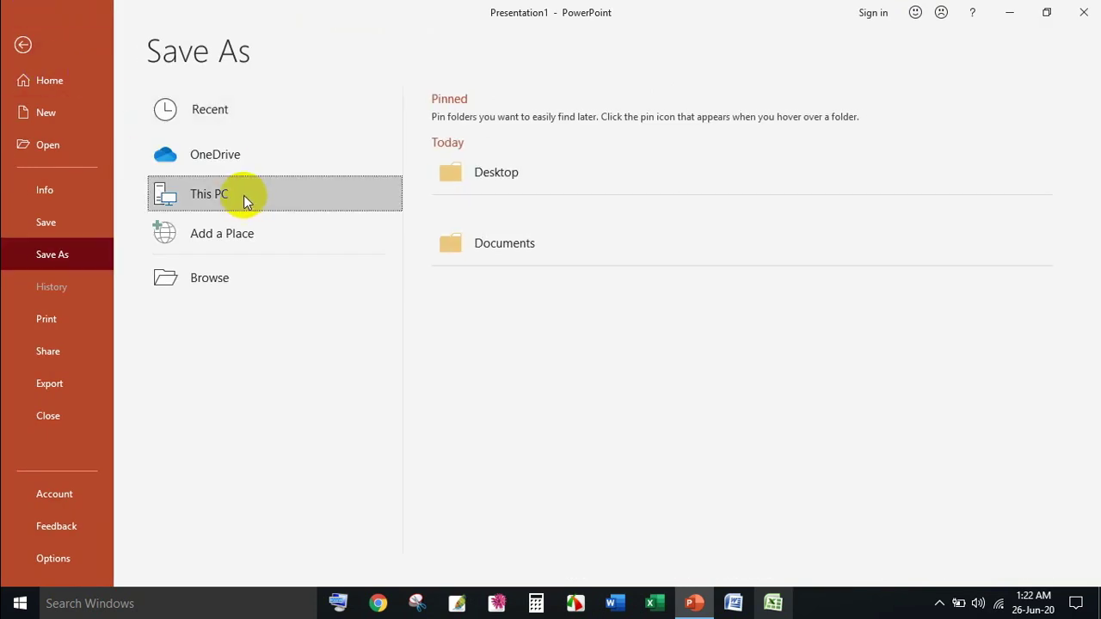
{"action": "left_click", "coordinate": [472, 181]}
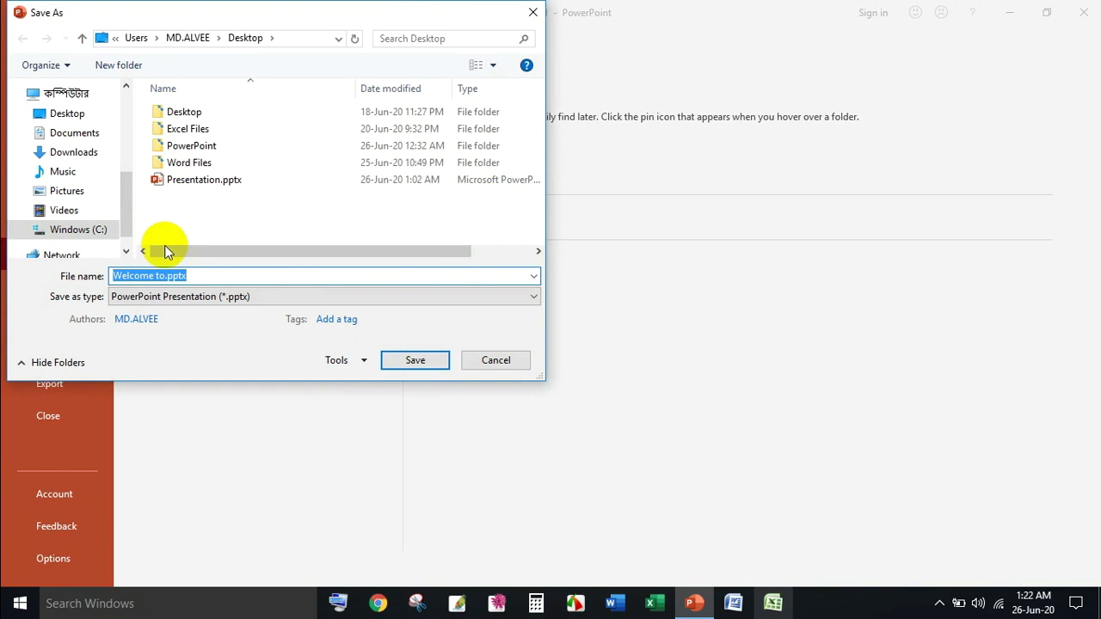
{"action": "left_click", "coordinate": [415, 360]}
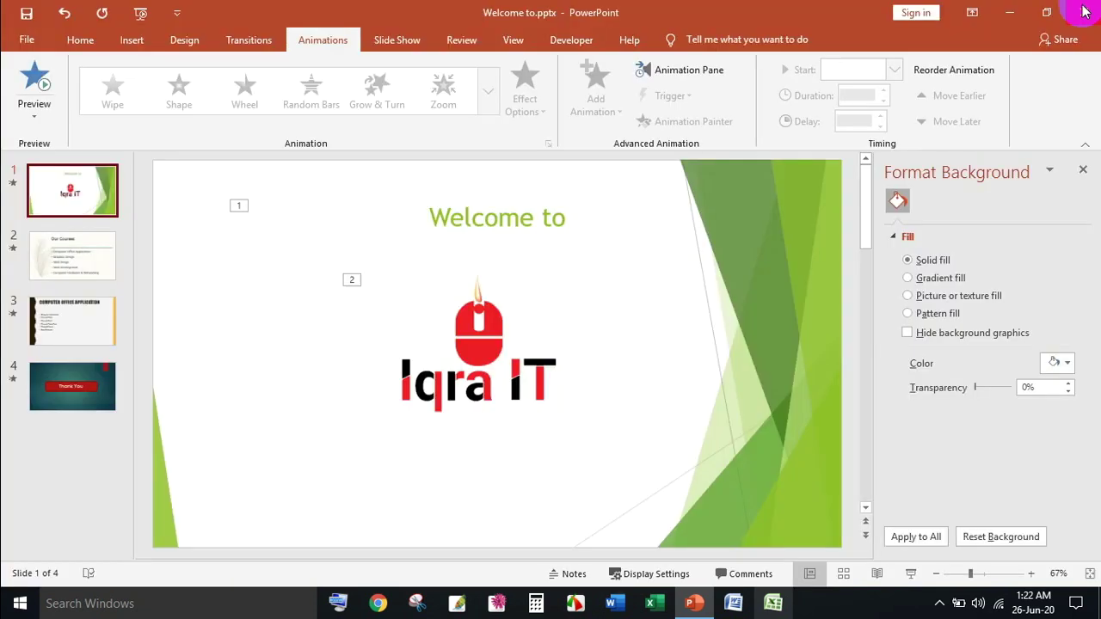
{"action": "left_click", "coordinate": [1086, 13]}
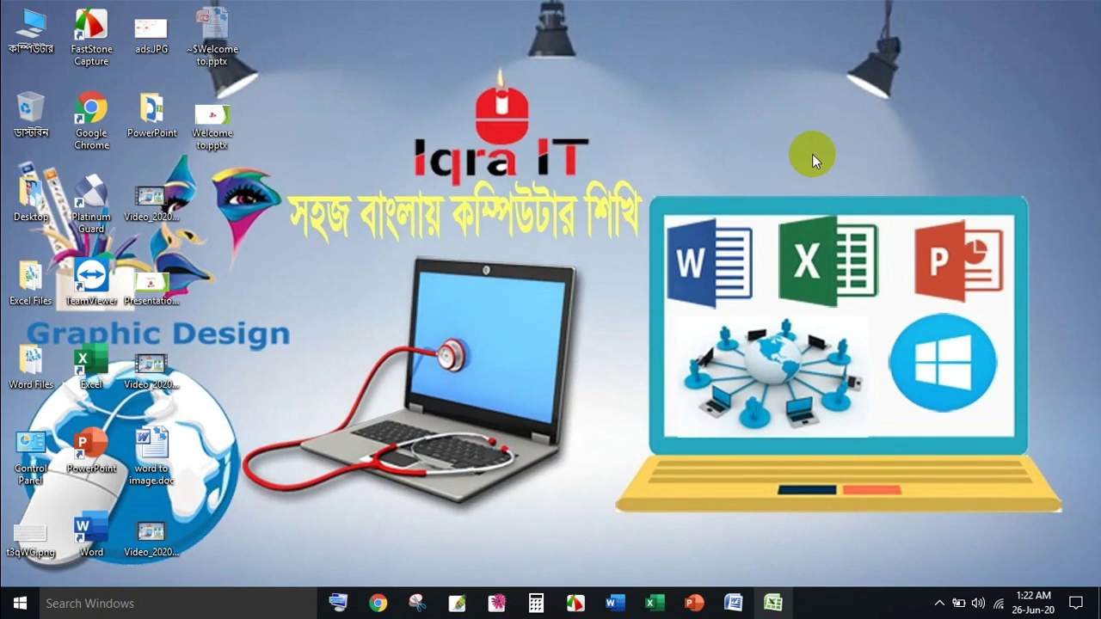